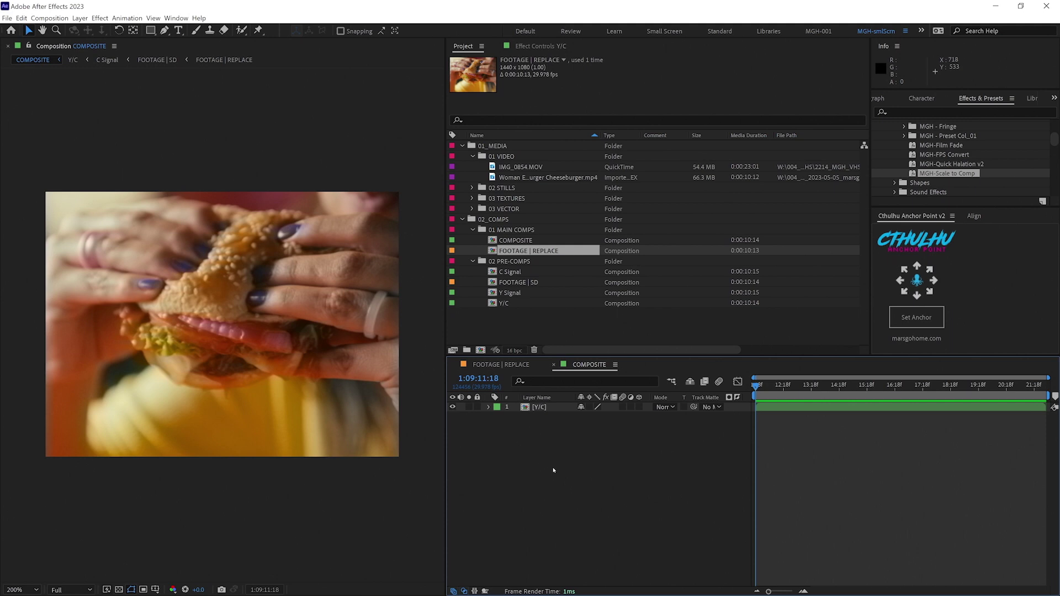
# - Create a new adjustment layer in the comp and name it CC
pyautogui.rightClick(553, 470)
pyautogui.moveTo(560, 474)
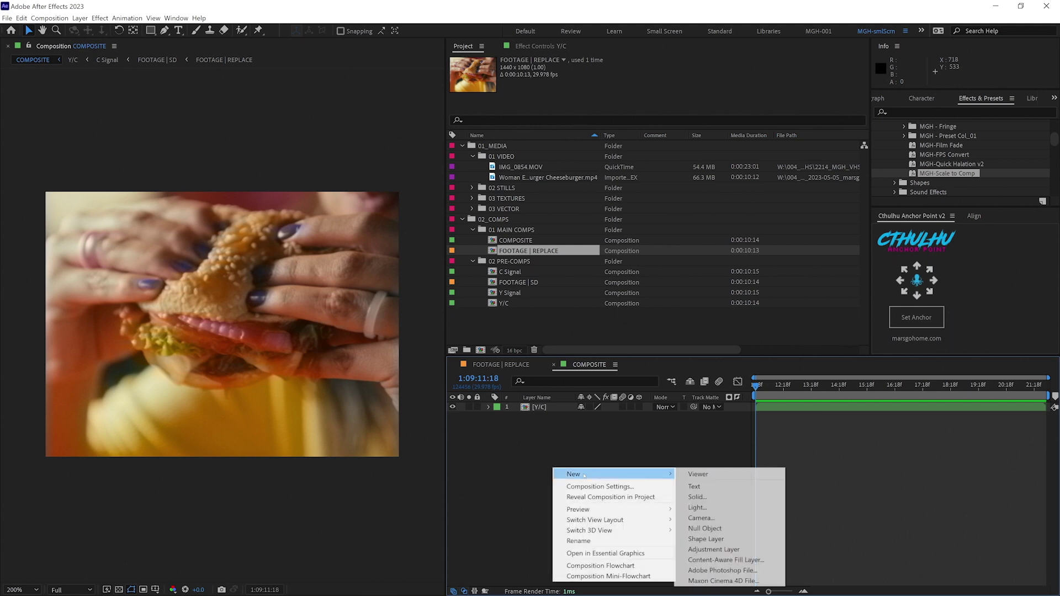
pyautogui.click(717, 550)
pyautogui.press('Return')
pyautogui.write('CC')
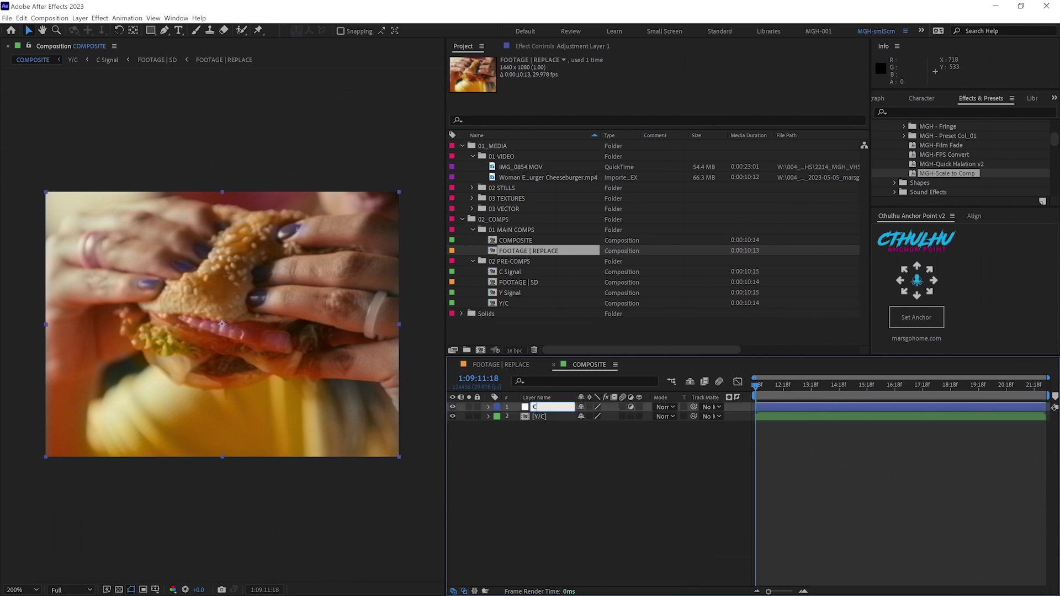
pyautogui.click(590, 425)
# - Apply Lumetri Color to the CC layer via the effect search
pyautogui.click(546, 406)
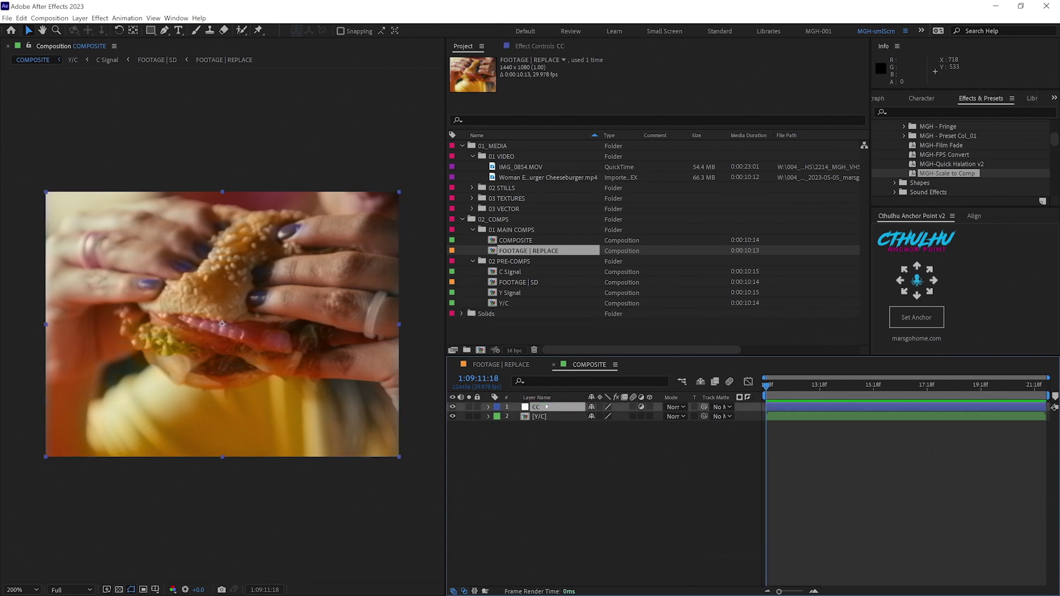
pyautogui.hotkey('ctrl', 'space')
pyautogui.write('lum')
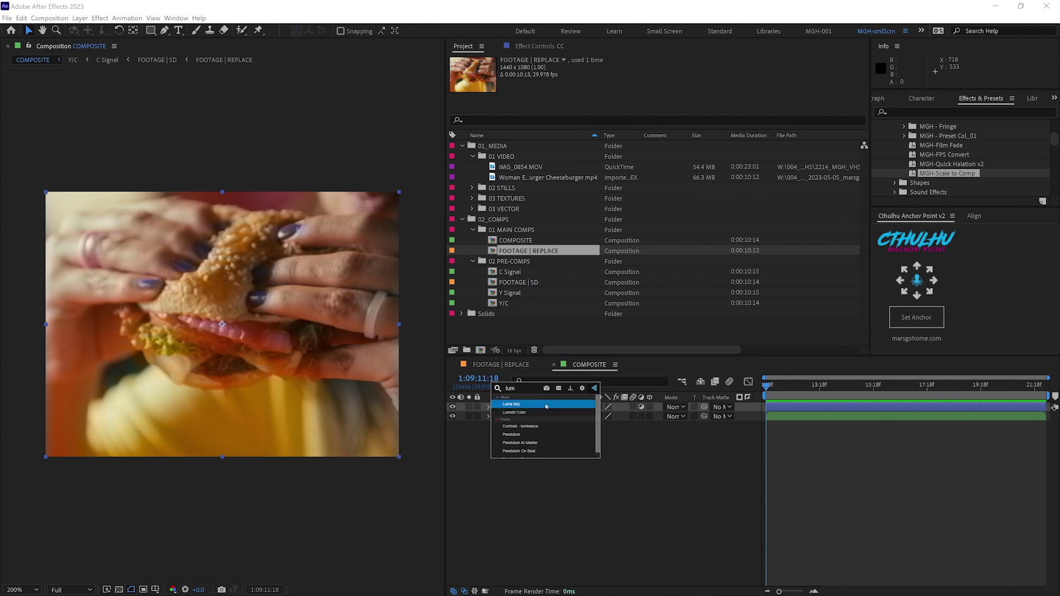
pyautogui.click(530, 412)
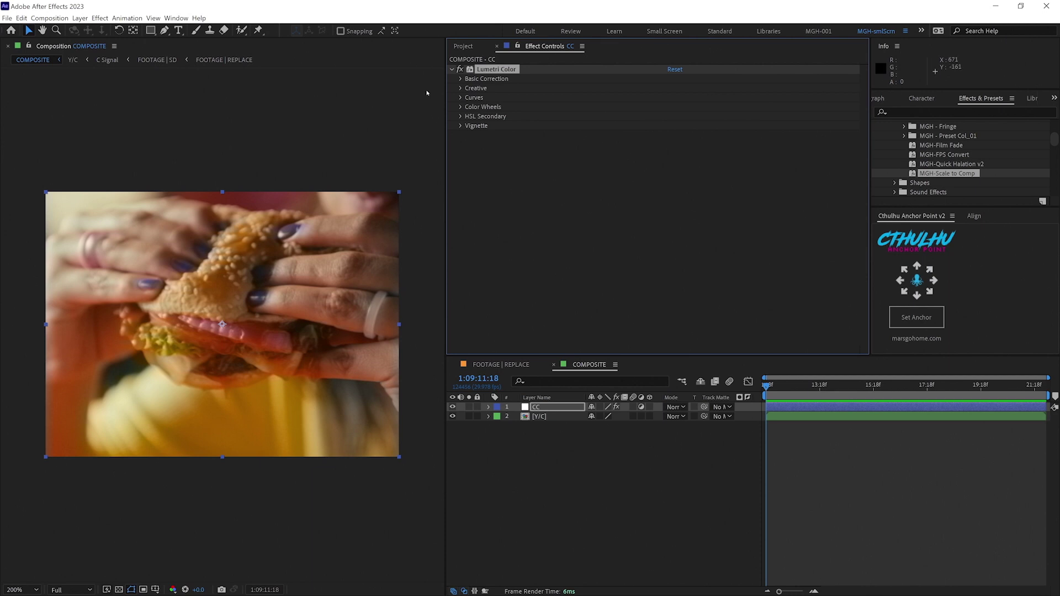
# - In Basic Correction, set Whites to -100, Highlights to 100 and Shadows to 50
pyautogui.click(460, 78)
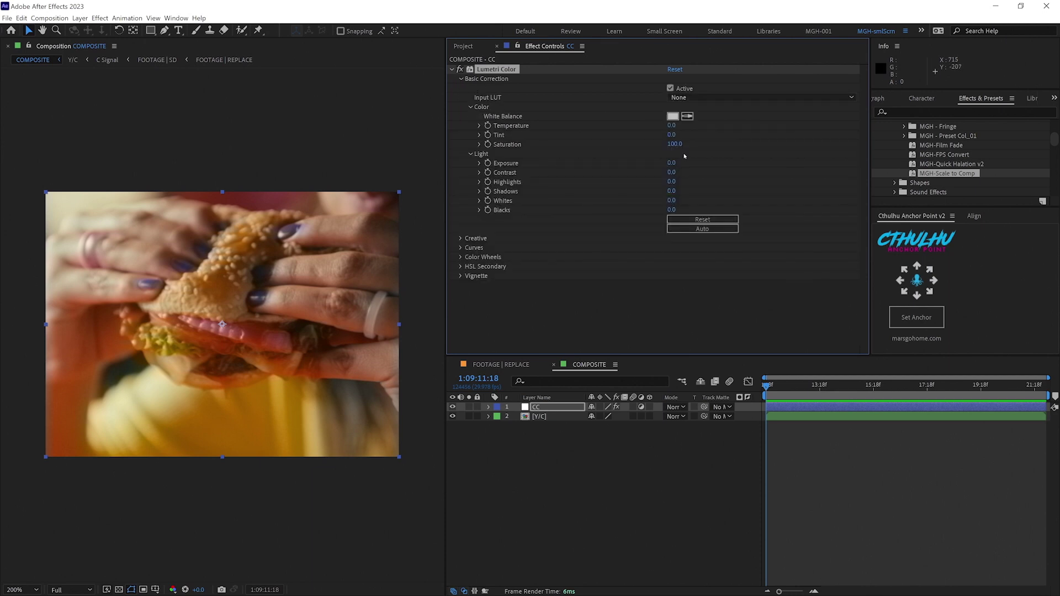
pyautogui.click(673, 200)
pyautogui.write('-100')
pyautogui.hotkey('shift', 'Tab')
pyautogui.hotkey('shift', 'Tab')
pyautogui.write('100')
pyautogui.press('Tab')
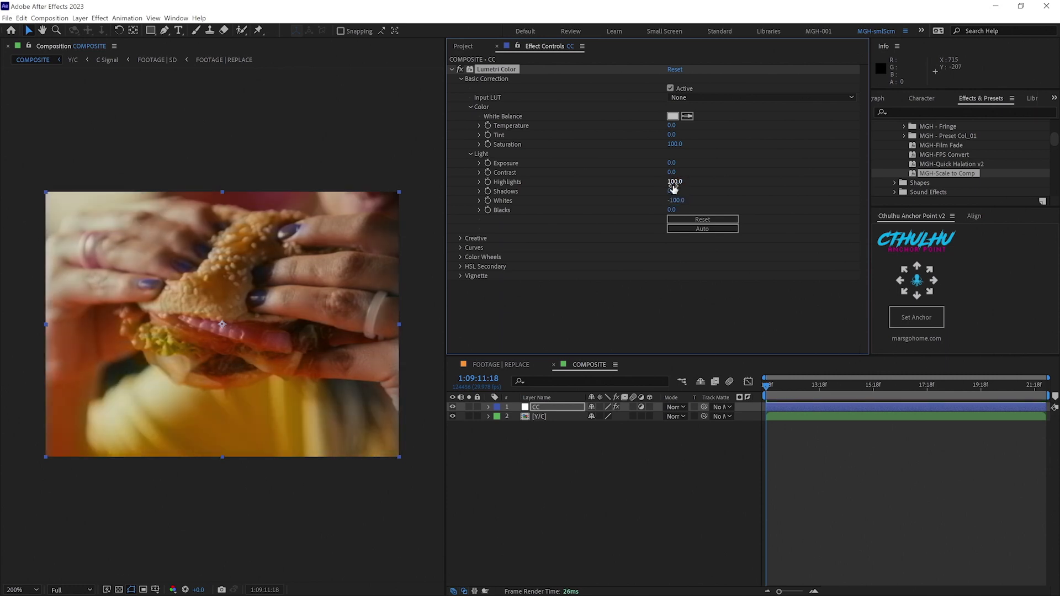
pyautogui.write('100')
pyautogui.press('Return')
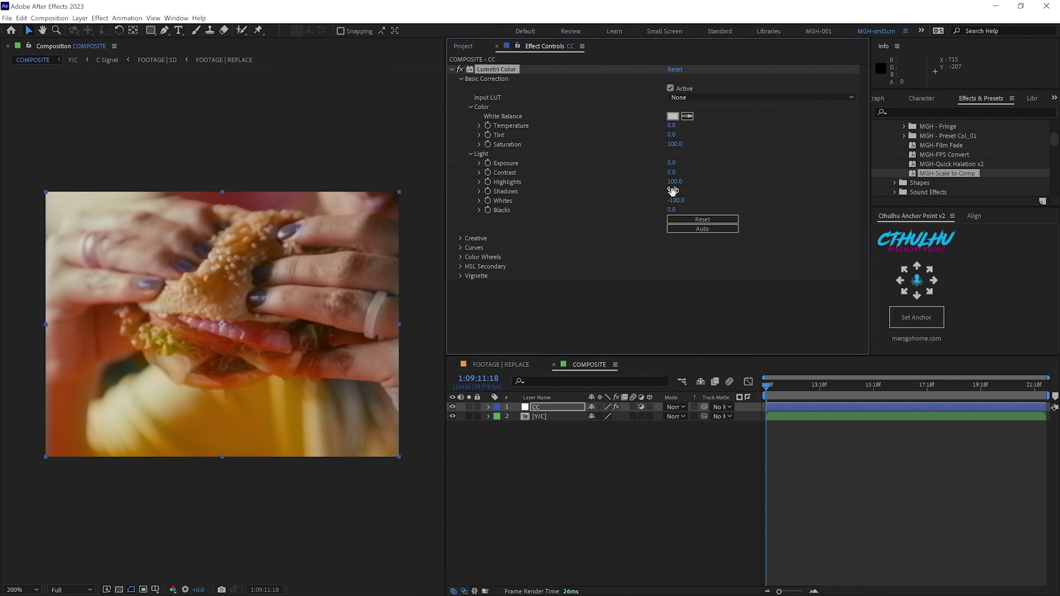
# - In Lumetri's Creative section, lower Vibrance on the CC layer to -50
pyautogui.click(460, 238)
pyautogui.scroll(-2, 642, 285)
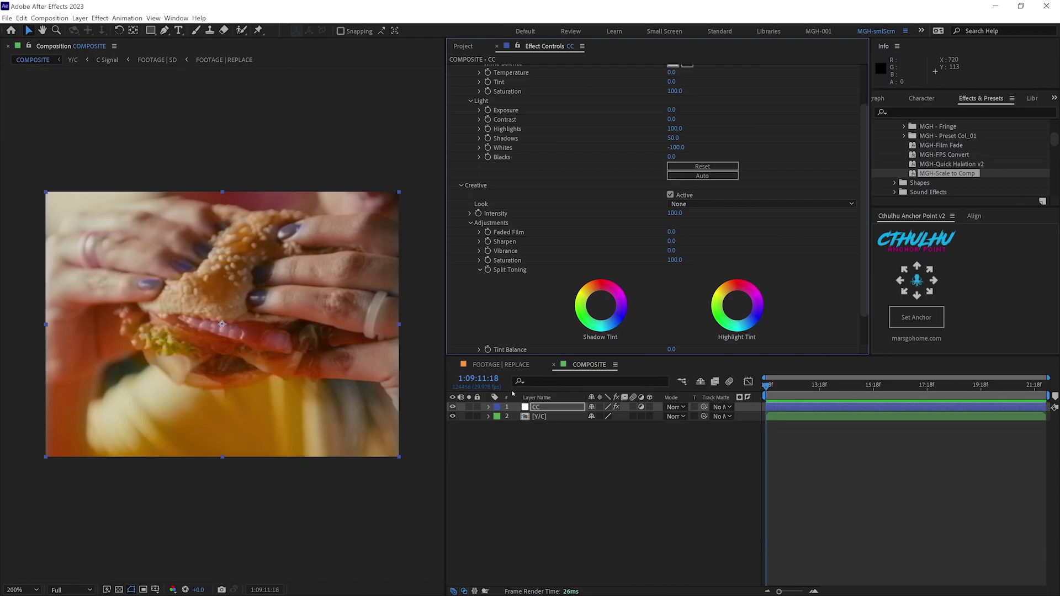
pyautogui.click(670, 251)
pyautogui.write('-80')
pyautogui.press('Return')
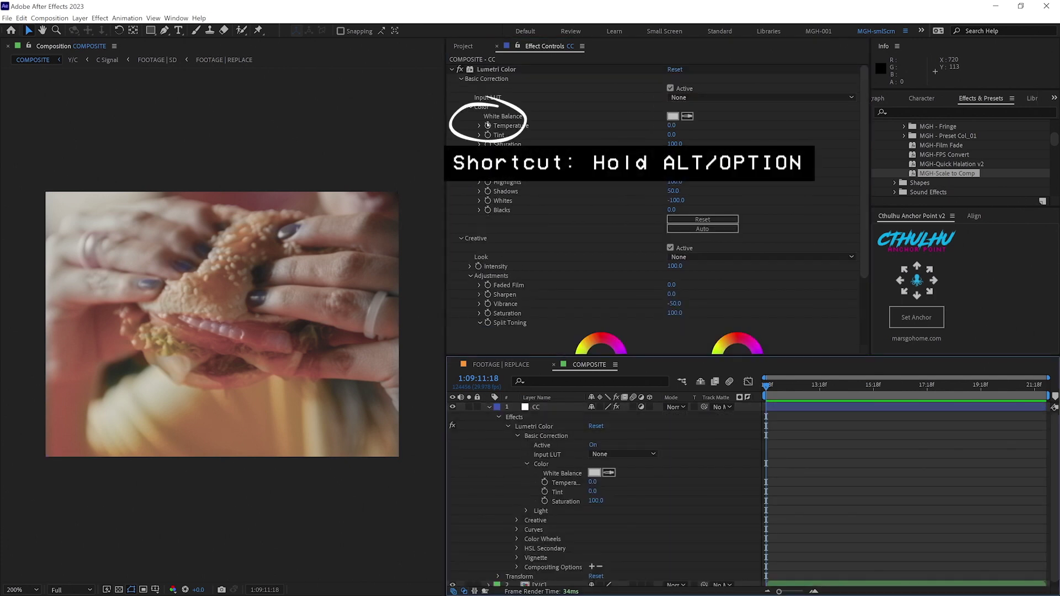
# - Add a wiggle(3,20) expression to the Lumetri Temperature property on CC
pyautogui.keyDown('alt'); pyautogui.click(488, 126); pyautogui.keyUp('alt')
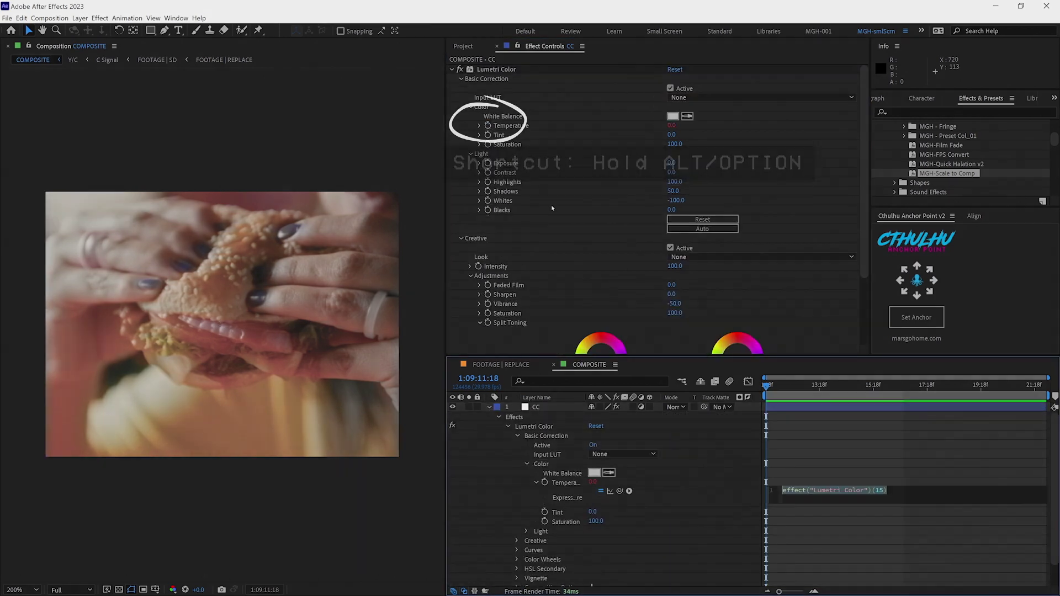
pyautogui.write('wigg')
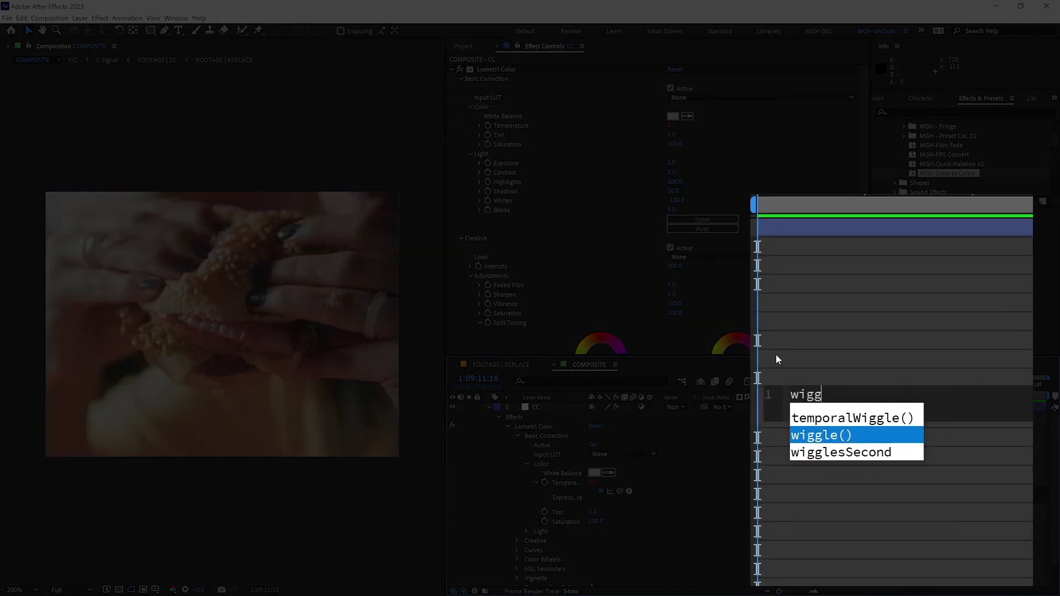
pyautogui.write('le(3,')
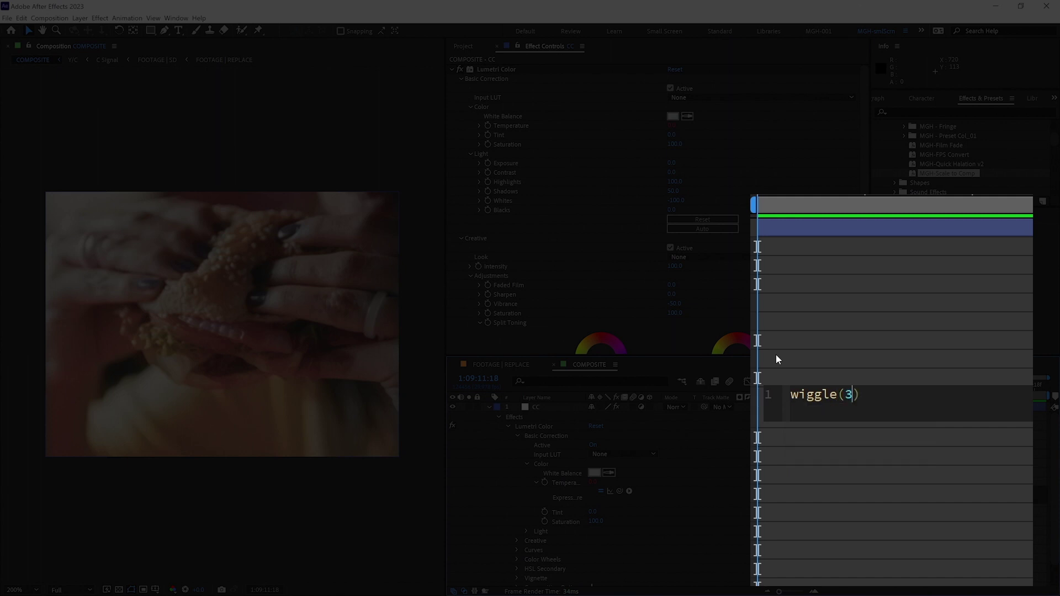
pyautogui.write('20')
pyautogui.press('KP_Enter')
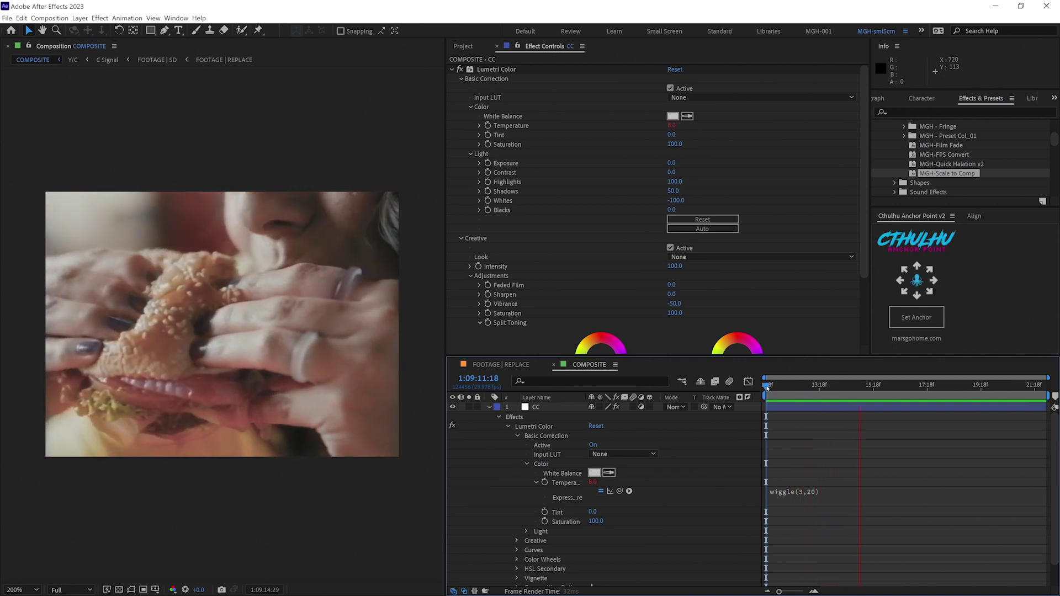
pyautogui.click(538, 407)
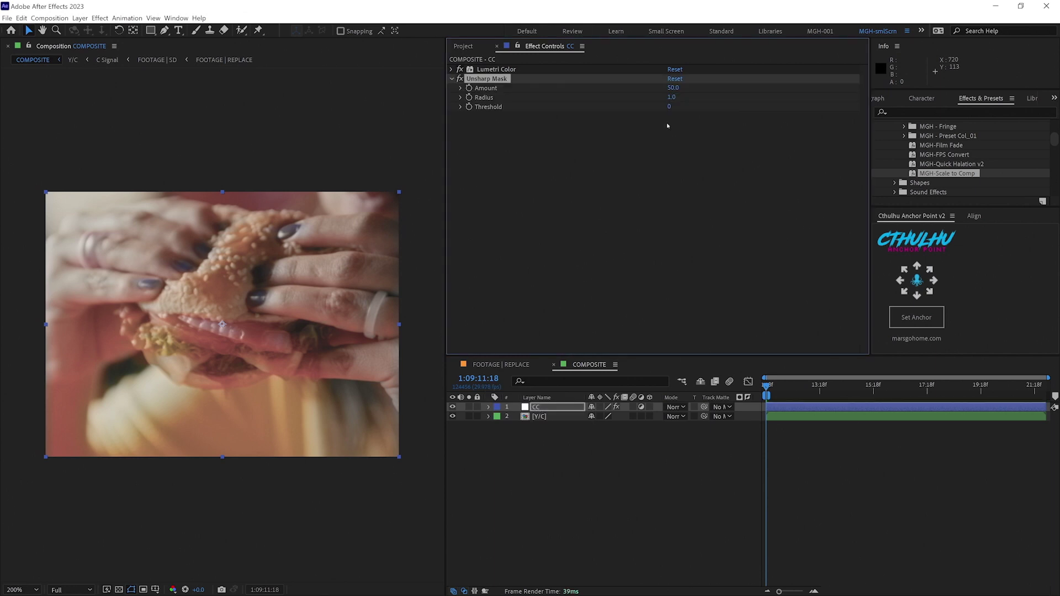
# - Set the Unsharp Mask Amount to 100 and Radius to 8
pyautogui.click(672, 87)
pyautogui.press('Return')
pyautogui.click(687, 143)
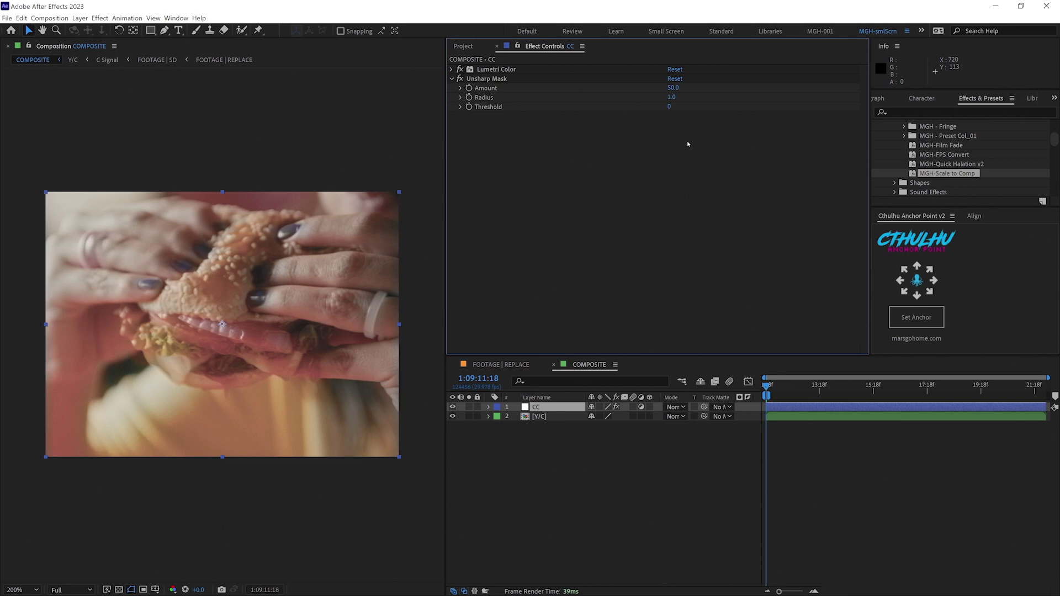
pyautogui.click(667, 88)
pyautogui.write('100')
pyautogui.press('Tab')
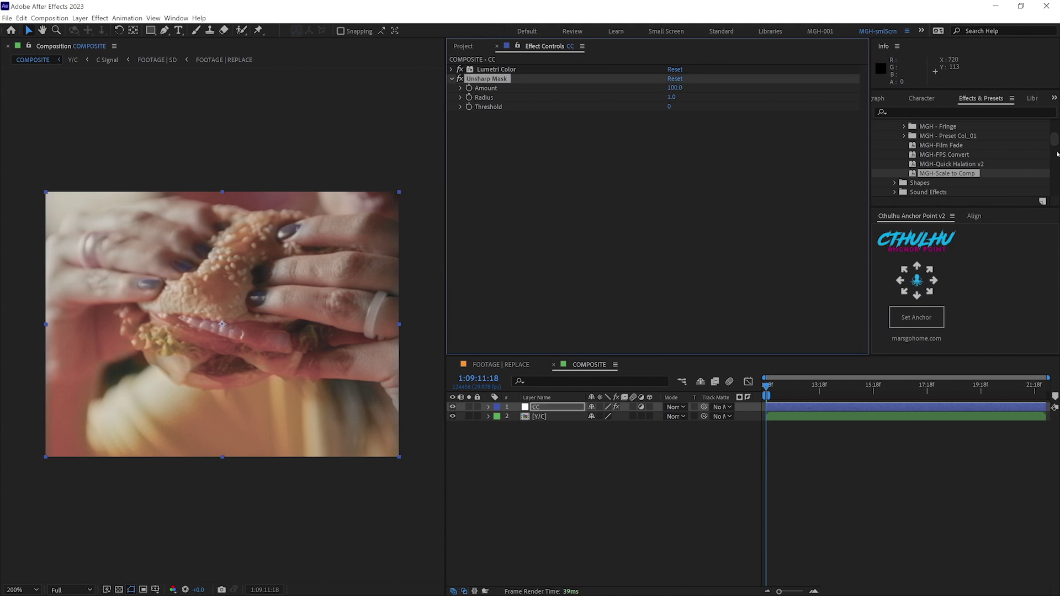
pyautogui.write('8')
pyautogui.press('Return')
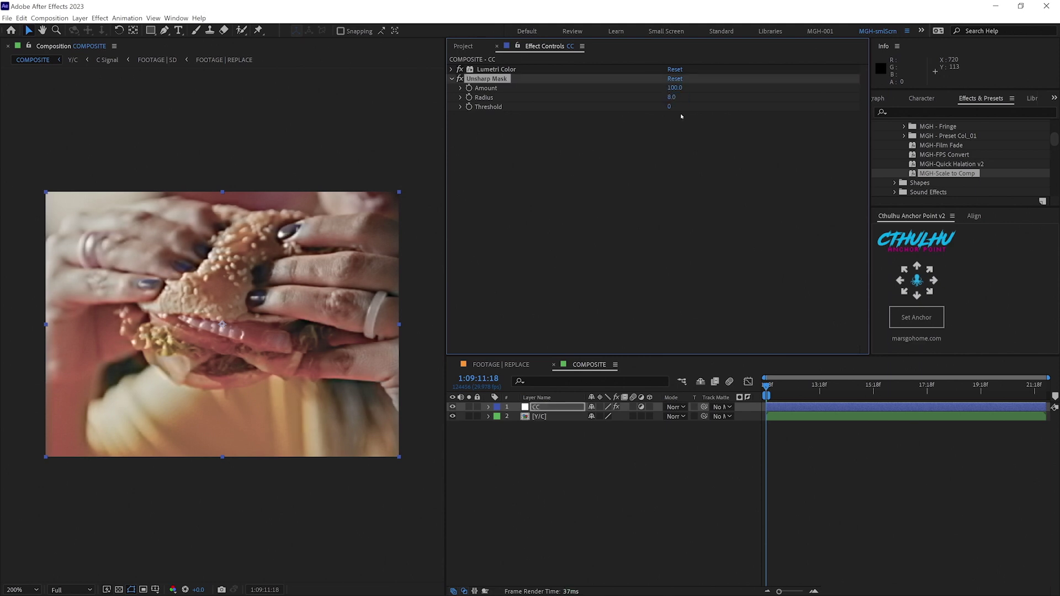
# - Toggle Unsharp Mask off and on to compare, leaving it enabled
pyautogui.click(539, 474)
pyautogui.click(459, 79)
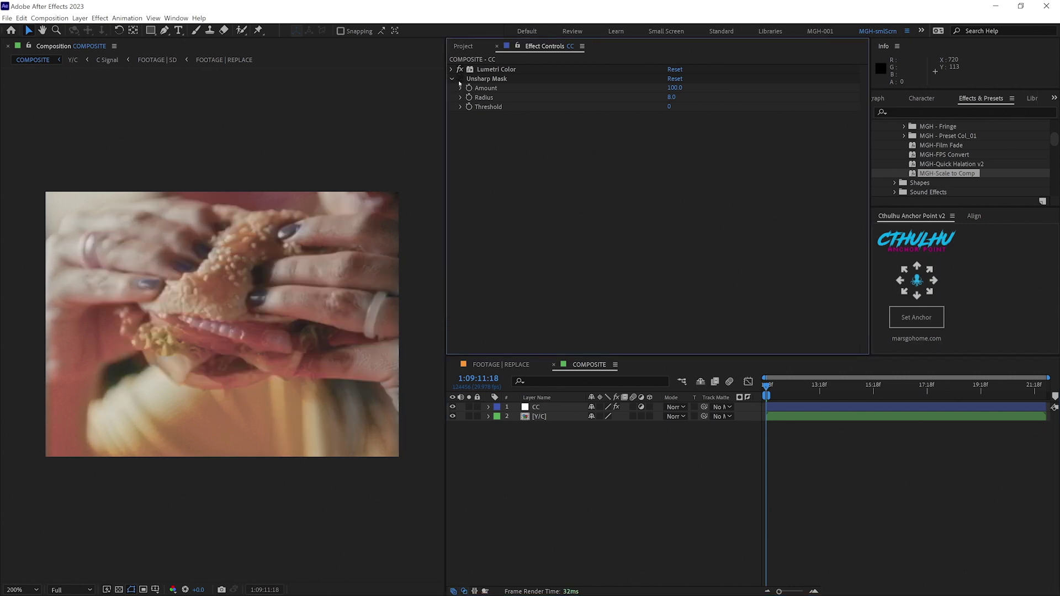
pyautogui.click(460, 79)
pyautogui.click(460, 79)
pyautogui.click(459, 81)
pyautogui.click(459, 82)
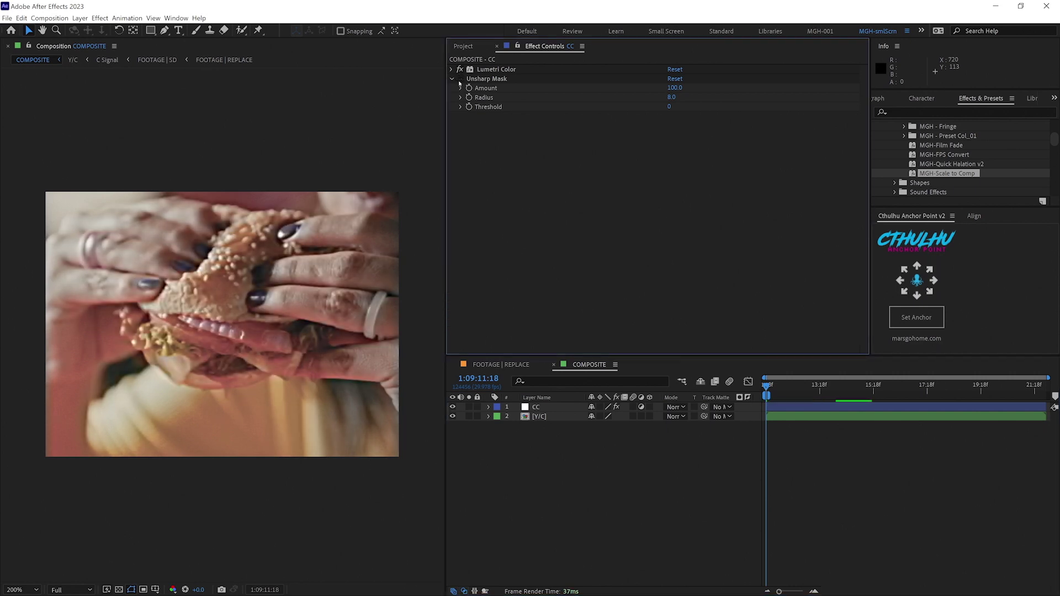
pyautogui.click(460, 81)
pyautogui.click(554, 449)
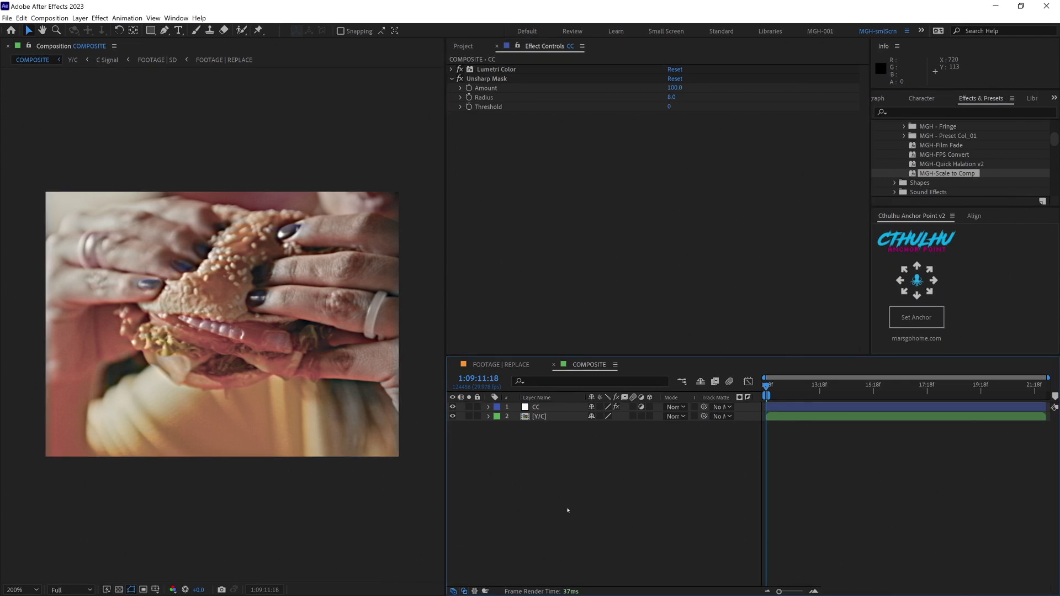
# - Create a mid-grey solid named 50% Gray and rename the layer GRAIN | FF
pyautogui.hotkey('ctrl', 'y')
pyautogui.write('50% Gray')
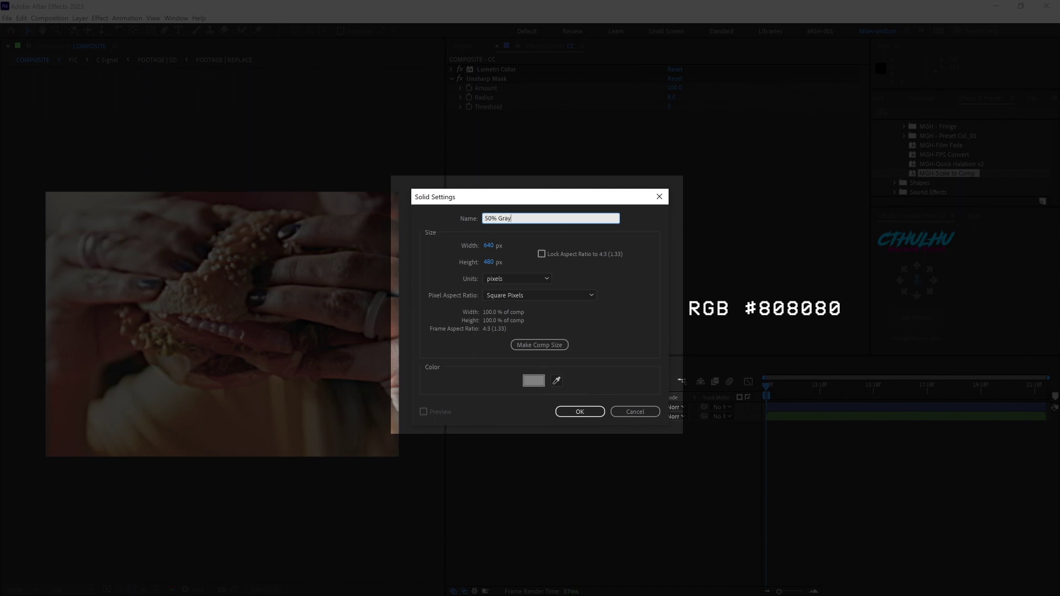
pyautogui.click(533, 380)
pyautogui.click(639, 253)
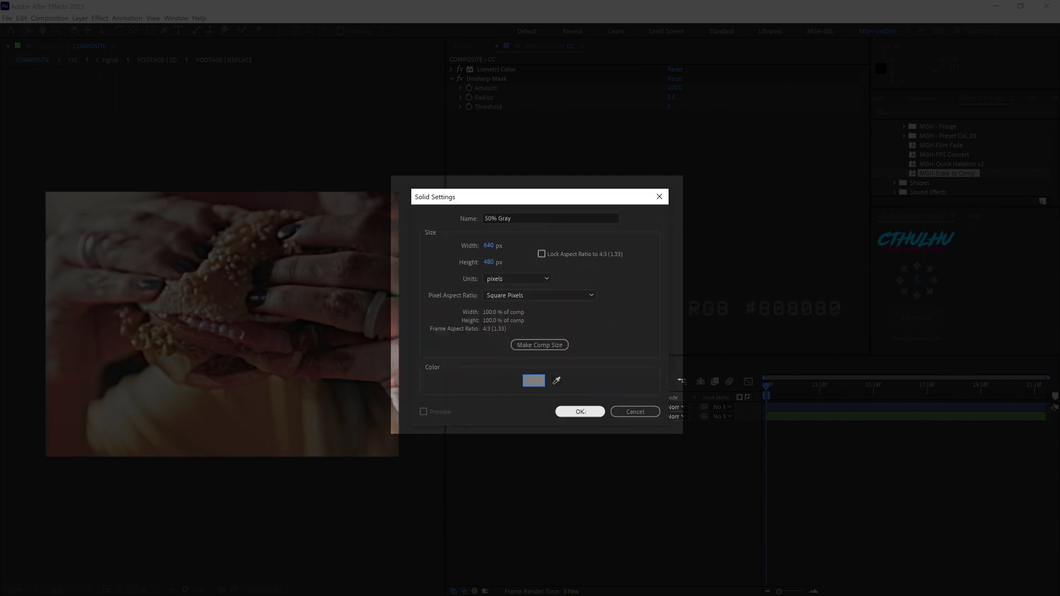
pyautogui.click(580, 412)
pyautogui.press('Return')
pyautogui.write('GRAIN')
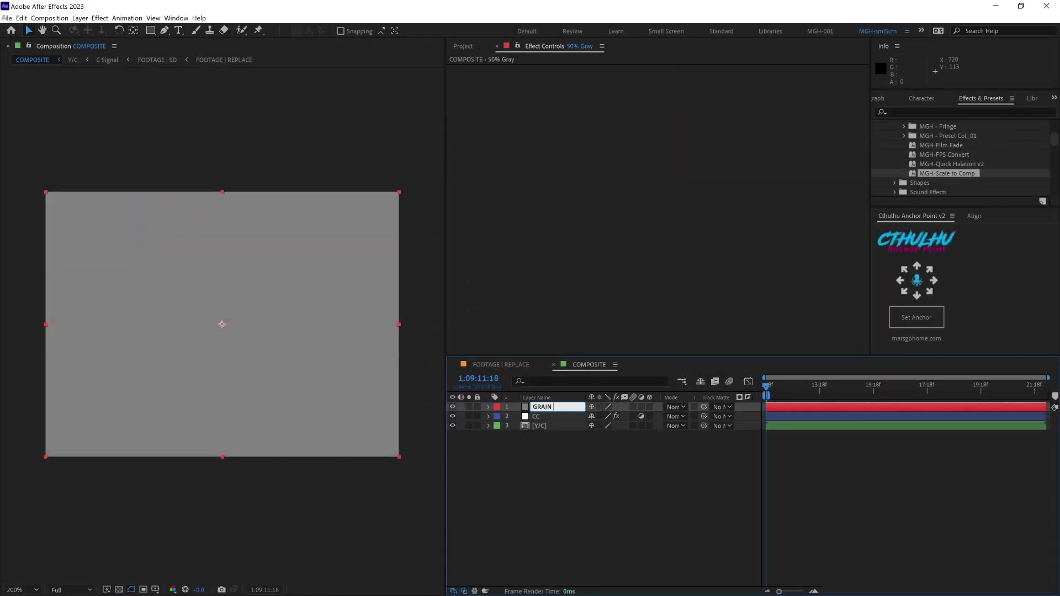
pyautogui.write(' | FF')
pyautogui.press('Return')
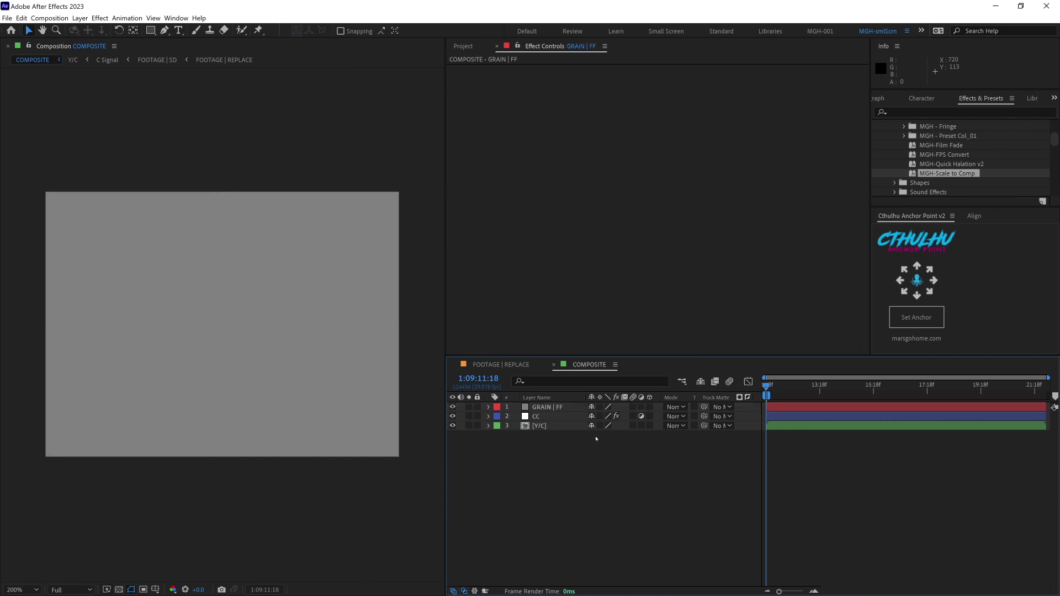
# - Apply Add Grain to GRAIN | FF, view it over the full frame, Intensity 0.3
pyautogui.hotkey('ctrl', 'space')
pyautogui.write('grain')
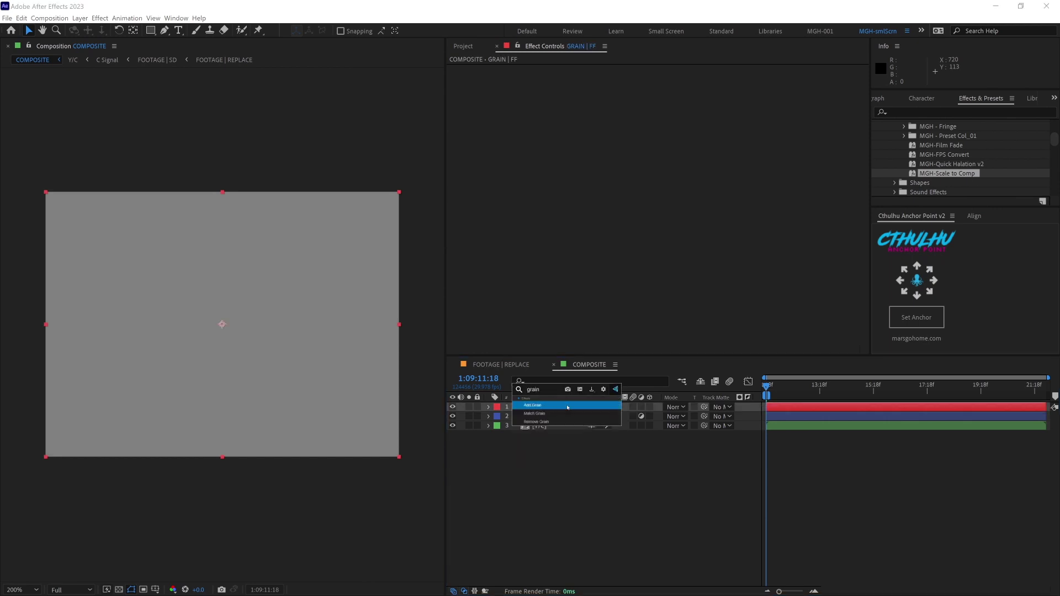
pyautogui.click(568, 406)
pyautogui.click(696, 78)
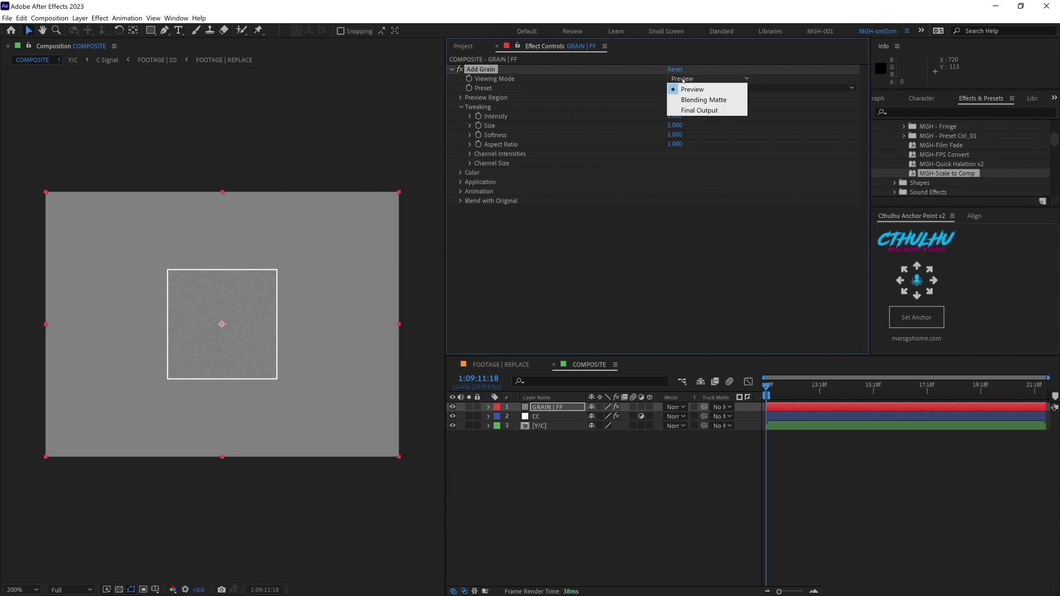
pyautogui.click(687, 109)
pyautogui.click(675, 116)
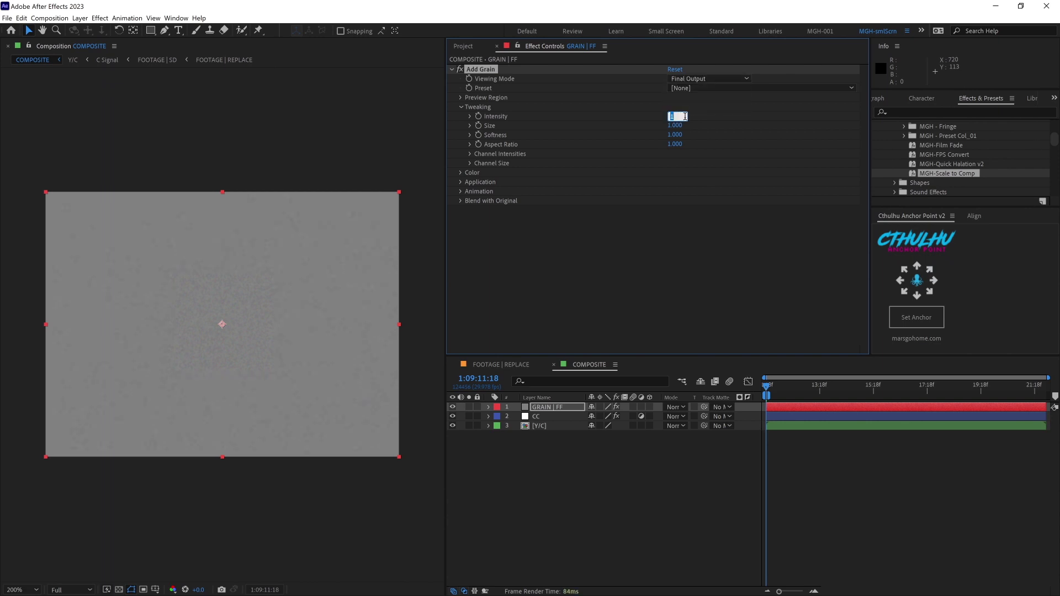
pyautogui.write('0.3')
pyautogui.press('Return')
# - Set the GRAIN | FF layer's blend mode to Overlay
pyautogui.click(577, 440)
pyautogui.click(552, 407)
pyautogui.click(577, 441)
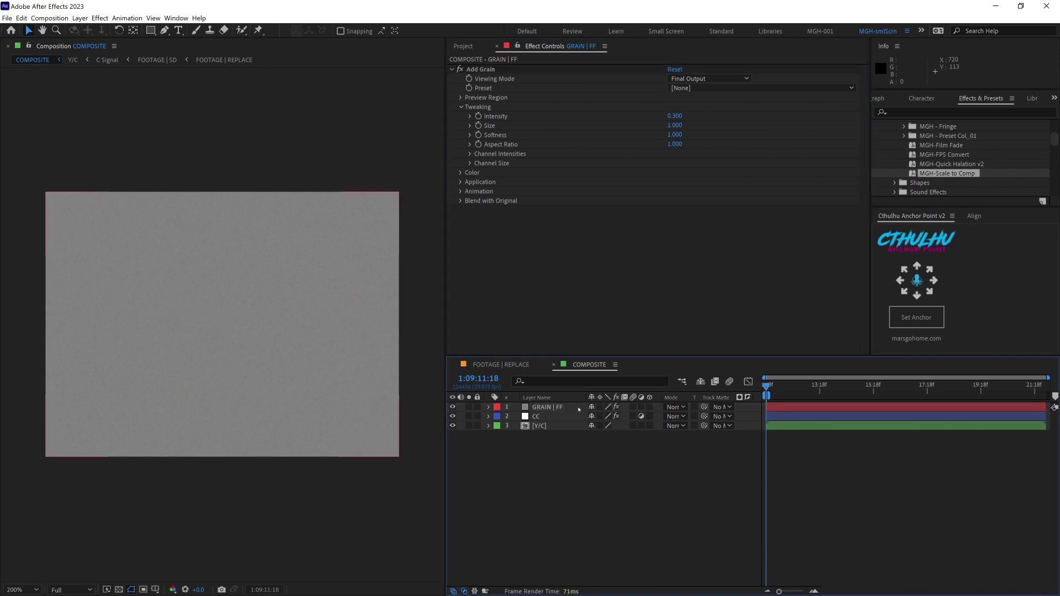
pyautogui.click(681, 408)
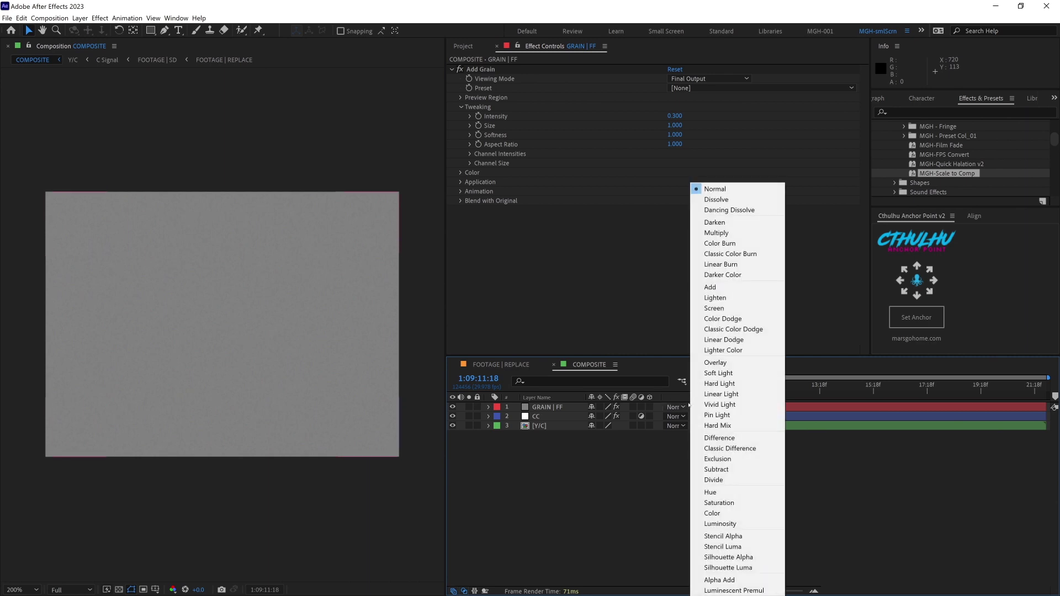
pyautogui.click(715, 362)
pyautogui.scroll(2, 332, 395)
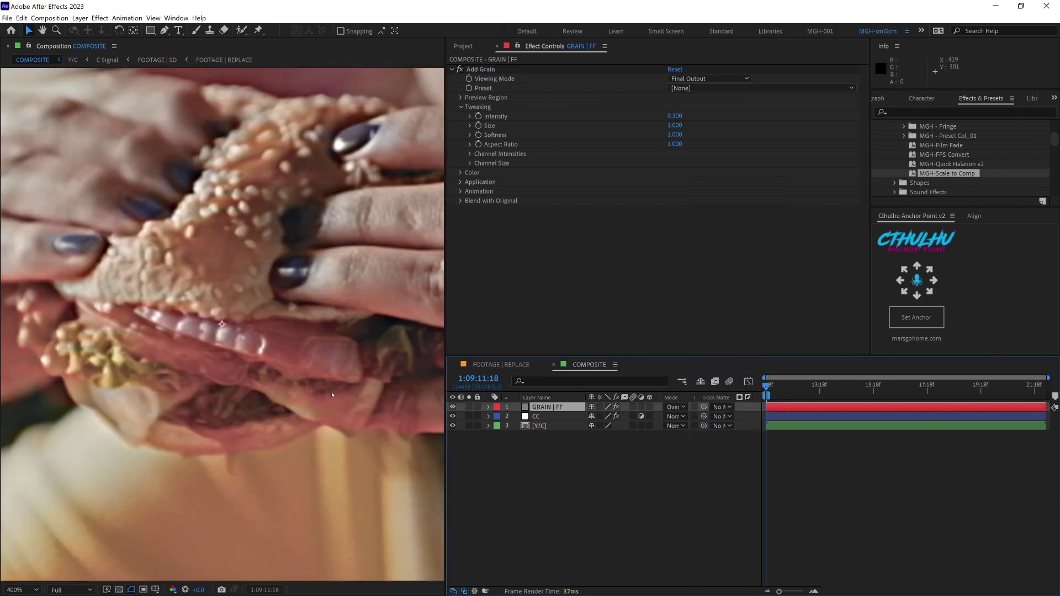
pyautogui.scroll(-2, 332, 395)
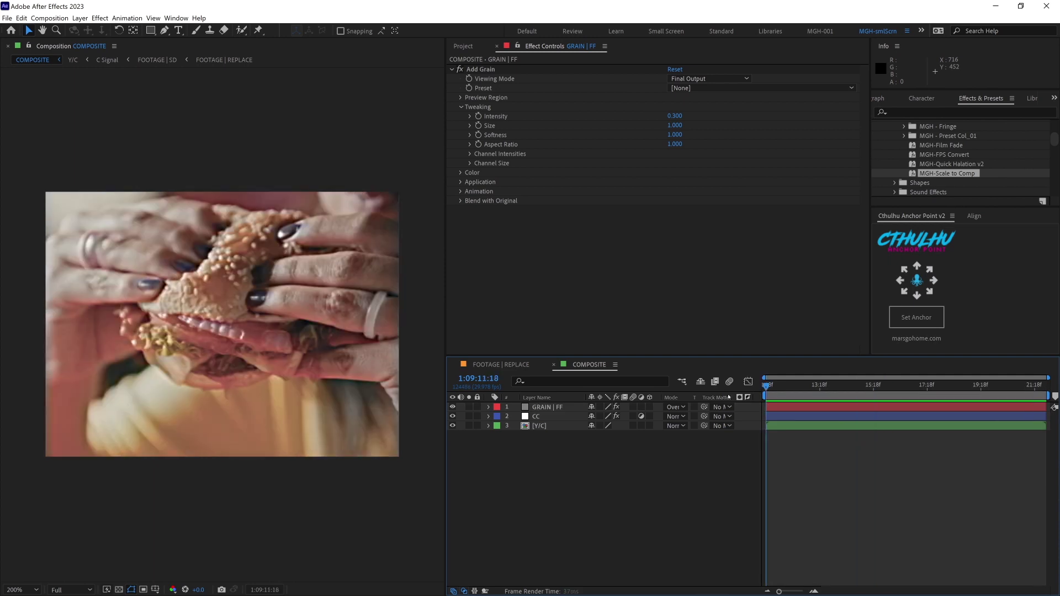
# - Scrub the grain Intensity to preview, then recommit it at 0.300
pyautogui.moveTo(675, 116)
pyautogui.mouseDown()
pyautogui.moveTo(690, 116)
pyautogui.moveTo(677, 116)
pyautogui.mouseUp()
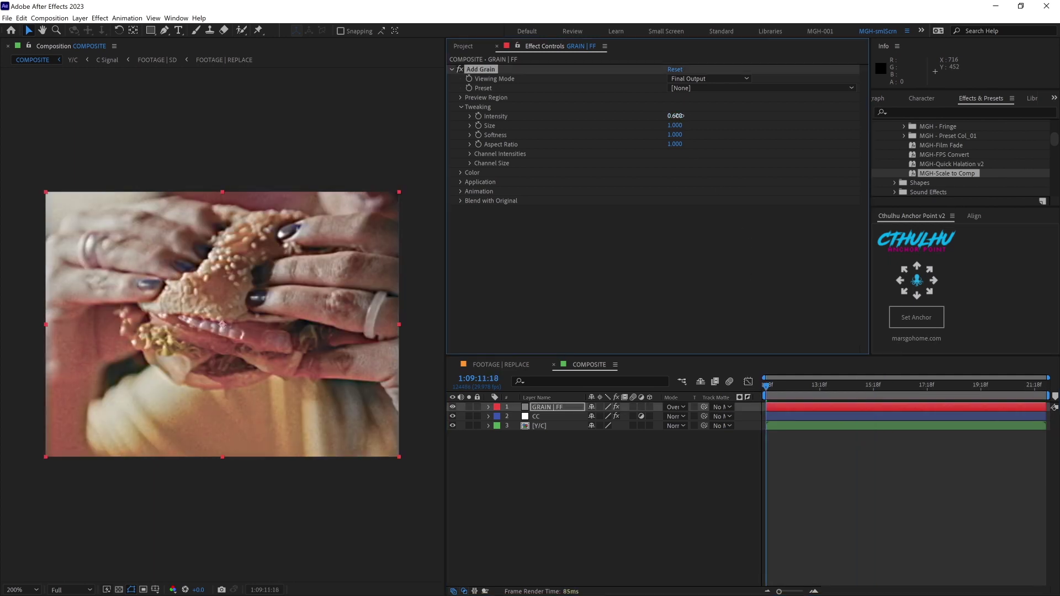
pyautogui.click(674, 115)
pyautogui.press('Return')
pyautogui.hotkey('ctrl', '0')
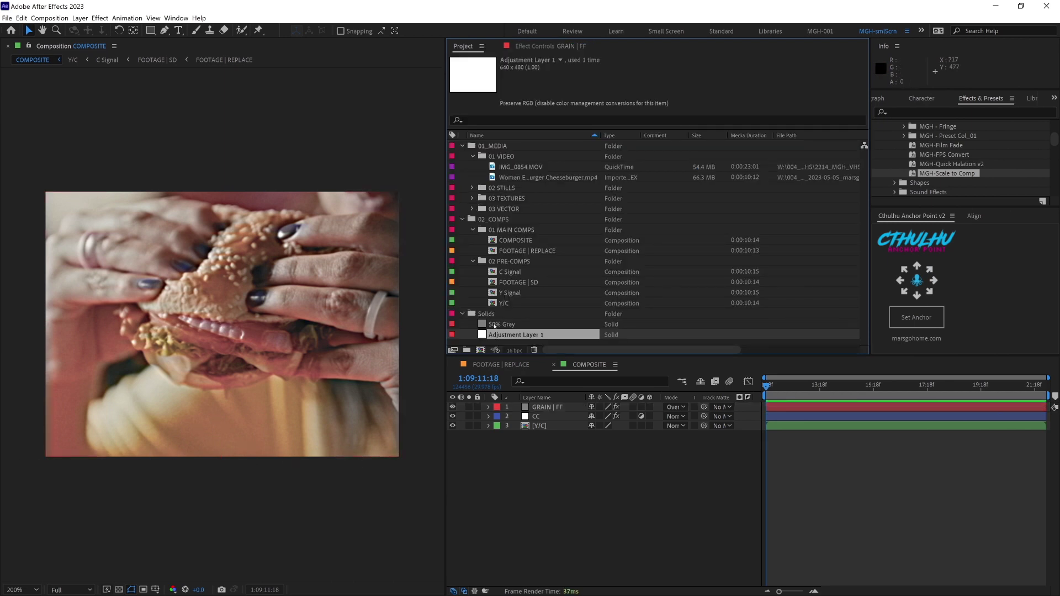
# - Add Adjustment Layer 1 to the top of COMPOSITE and rename it STRECHY BOTTOM
pyautogui.moveTo(511, 335); pyautogui.dragTo(541, 408)
pyautogui.press('Return')
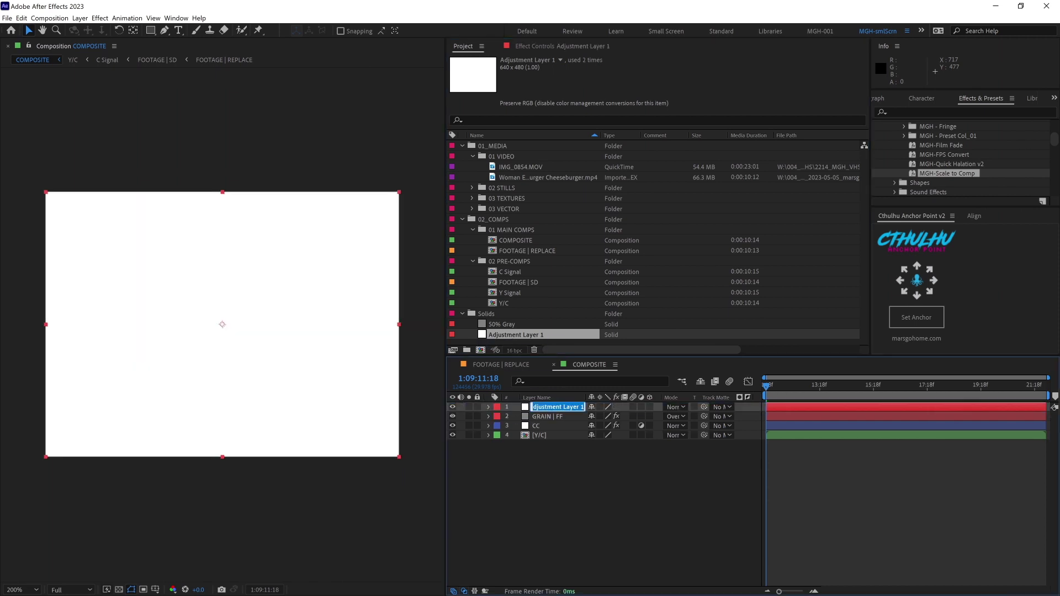
pyautogui.write('STRECHY BOTTOM')
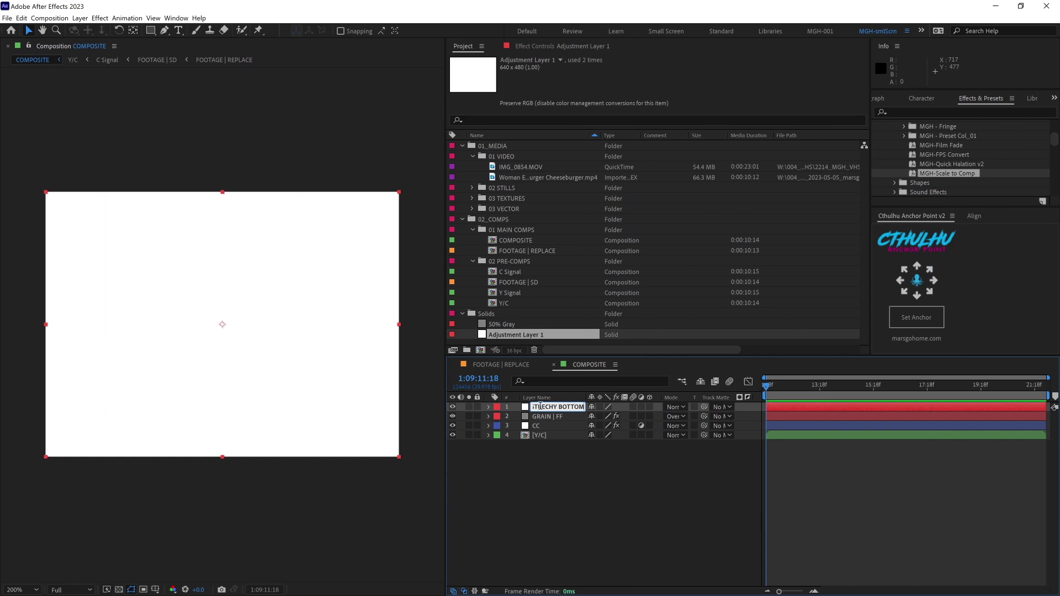
pyautogui.press('Return')
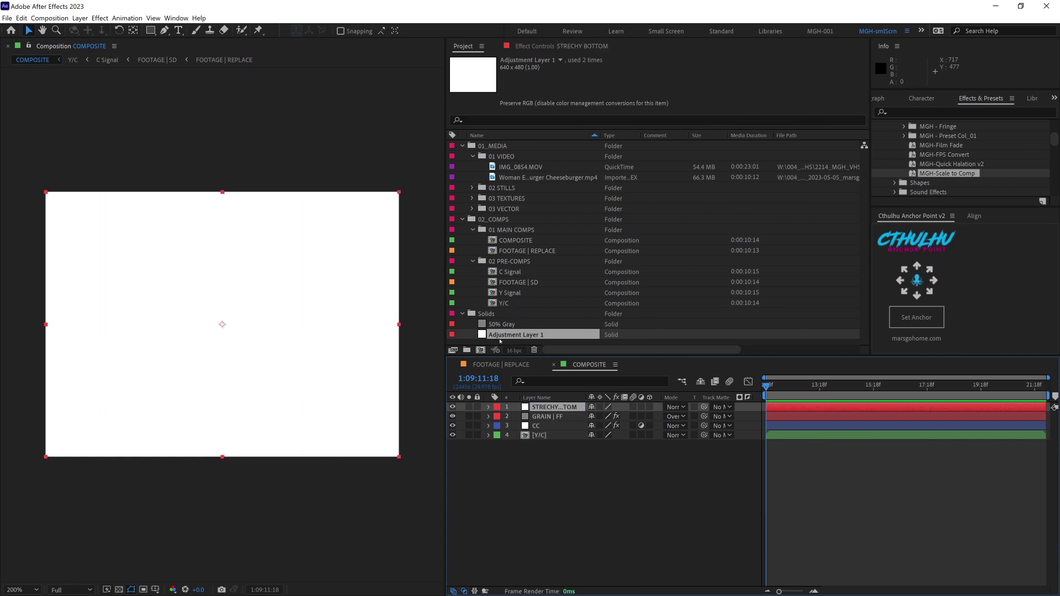
# - Turn on the Adjustment Layer switch for STRECHY BOTTOM and reselect it
pyautogui.click(525, 314)
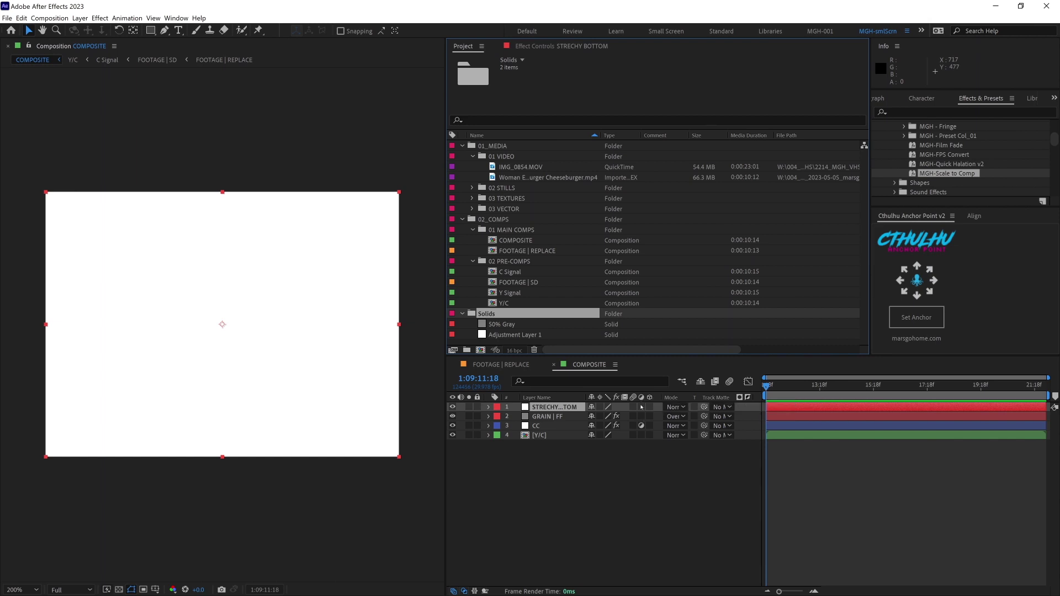
pyautogui.click(604, 338)
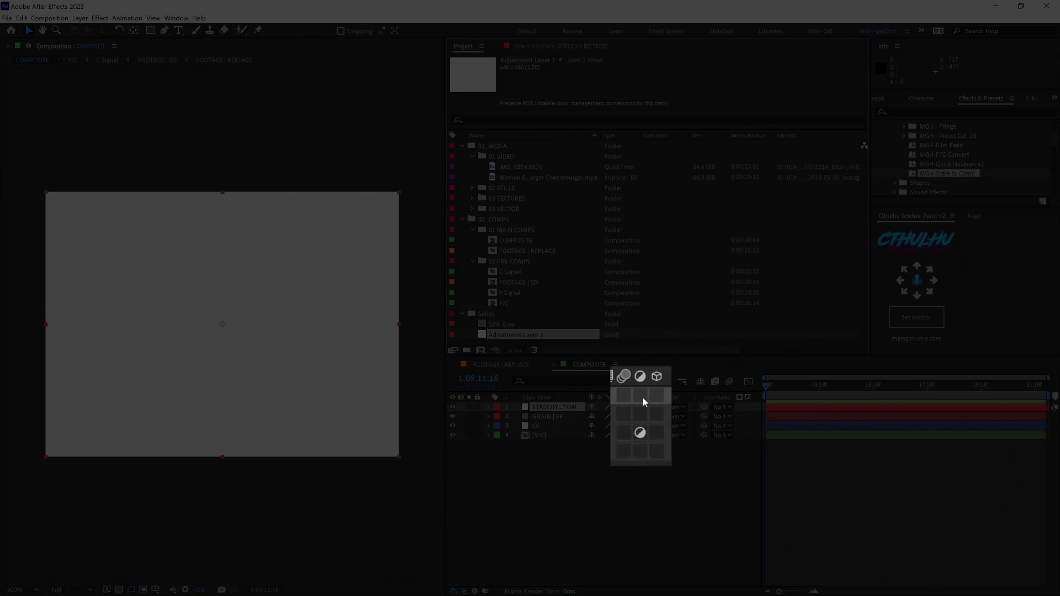
pyautogui.click(641, 407)
pyautogui.click(543, 426)
pyautogui.hotkey('ctrl', 'Down')
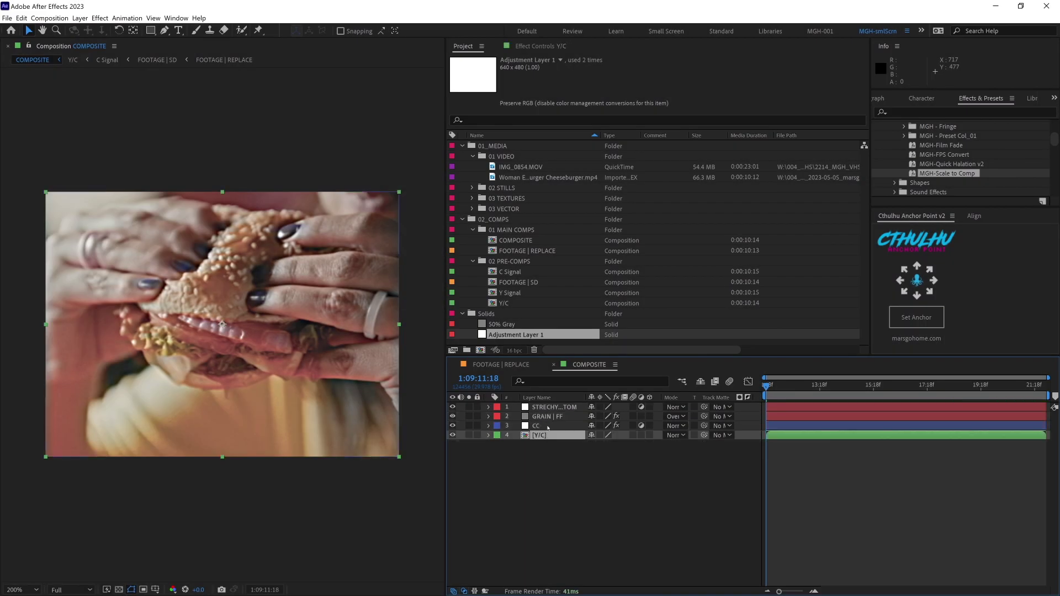
pyautogui.hotkey('ctrl', 'Up')
pyautogui.hotkey('ctrl', 'Up')
pyautogui.hotkey('ctrl', 'Up')
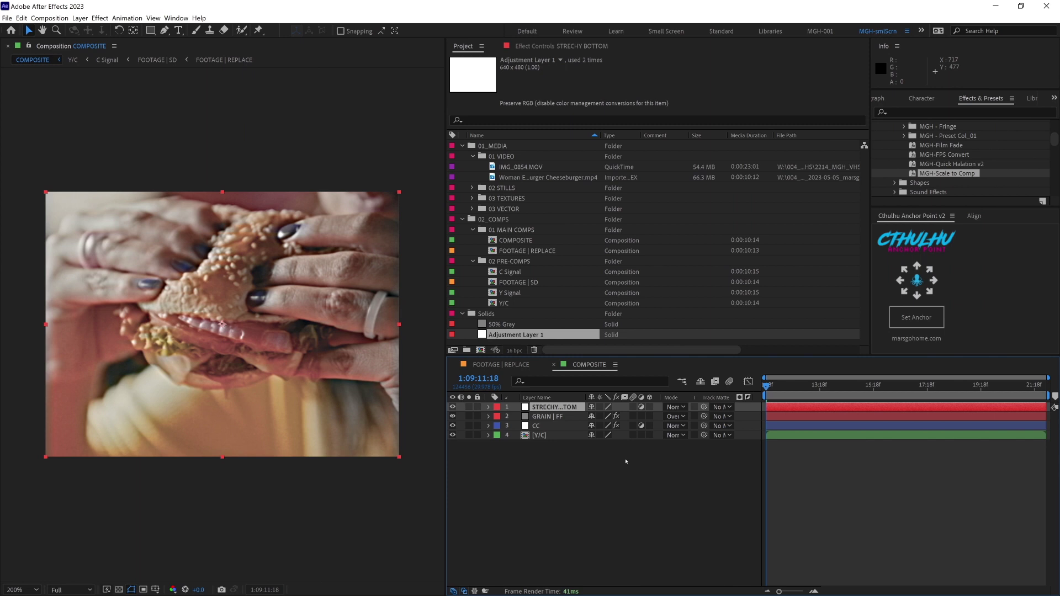
# - Apply CC Simple Wire Removal to STRECHY | Bottom
pyautogui.press('F3')
pyautogui.hotkey('ctrl', 'space')
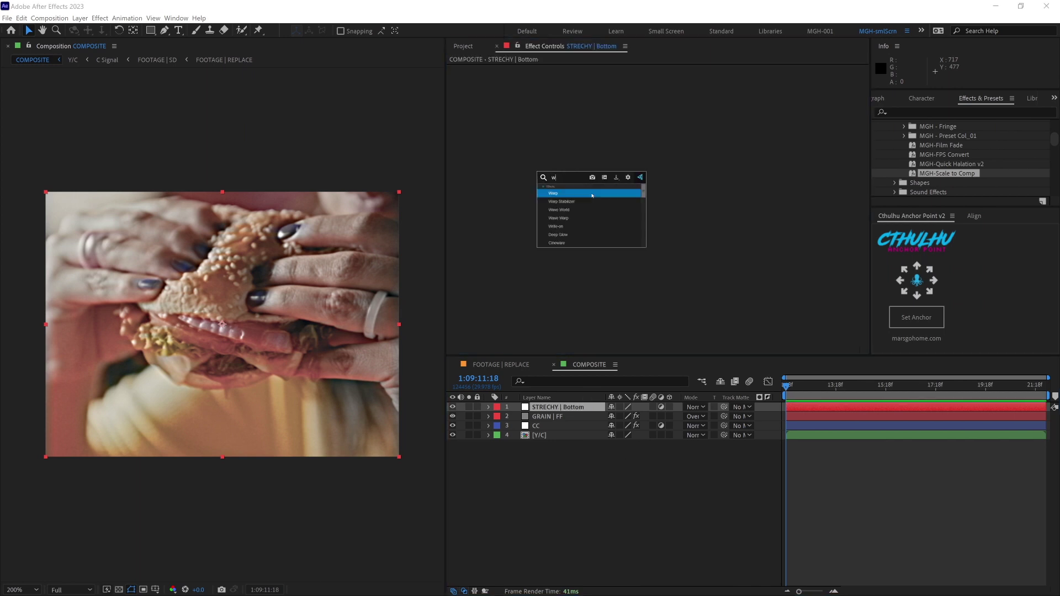
pyautogui.write('wire')
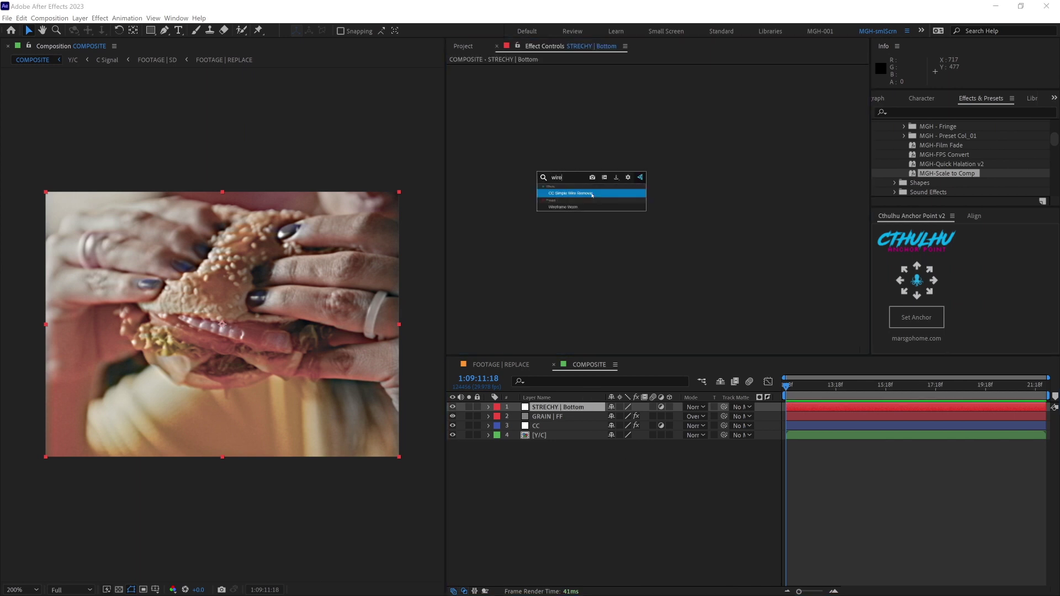
pyautogui.click(592, 194)
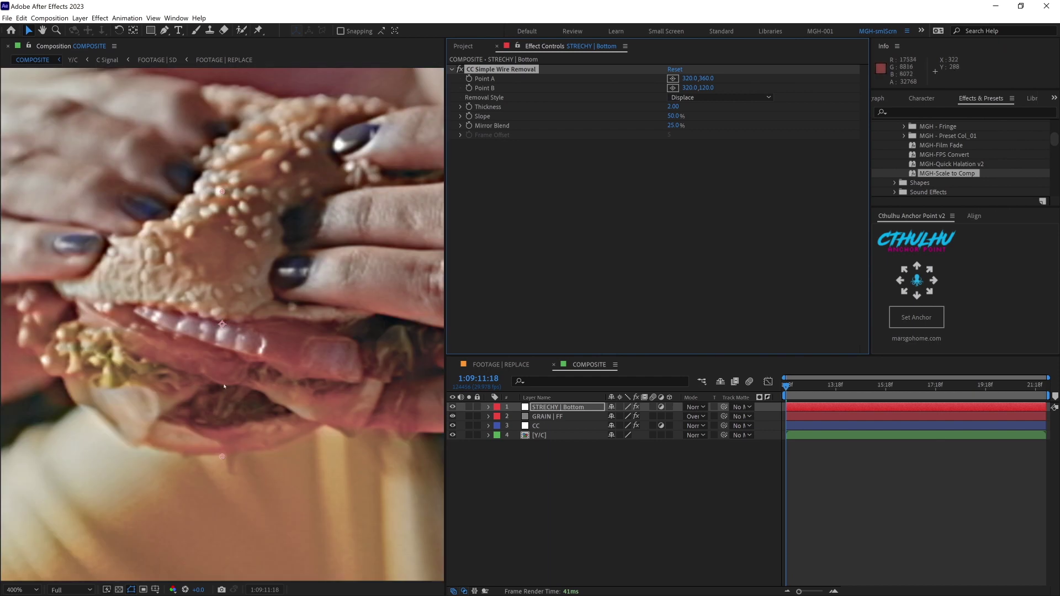
pyautogui.press('.')
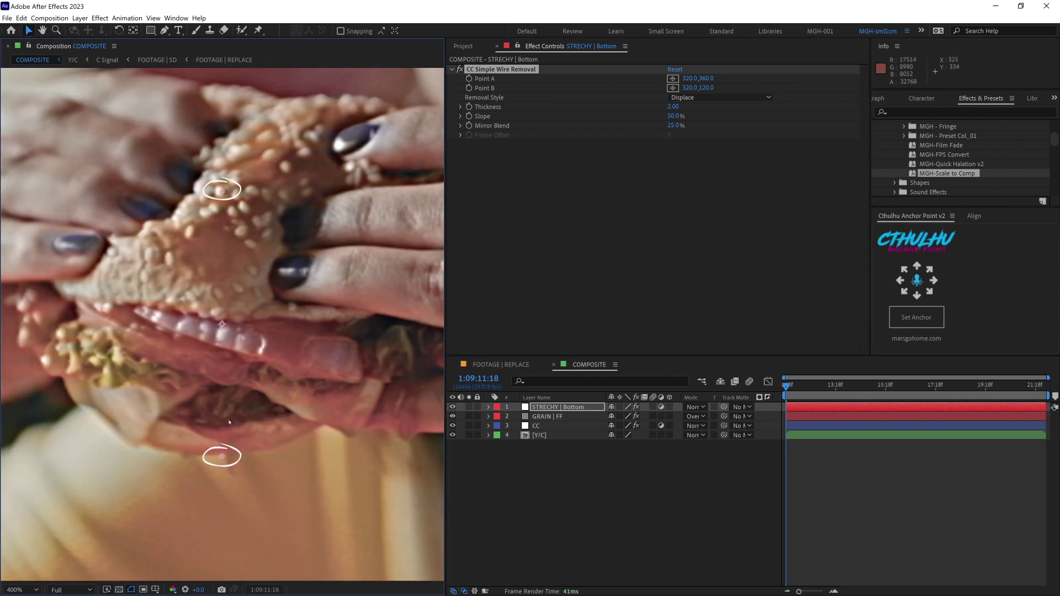
pyautogui.press(',')
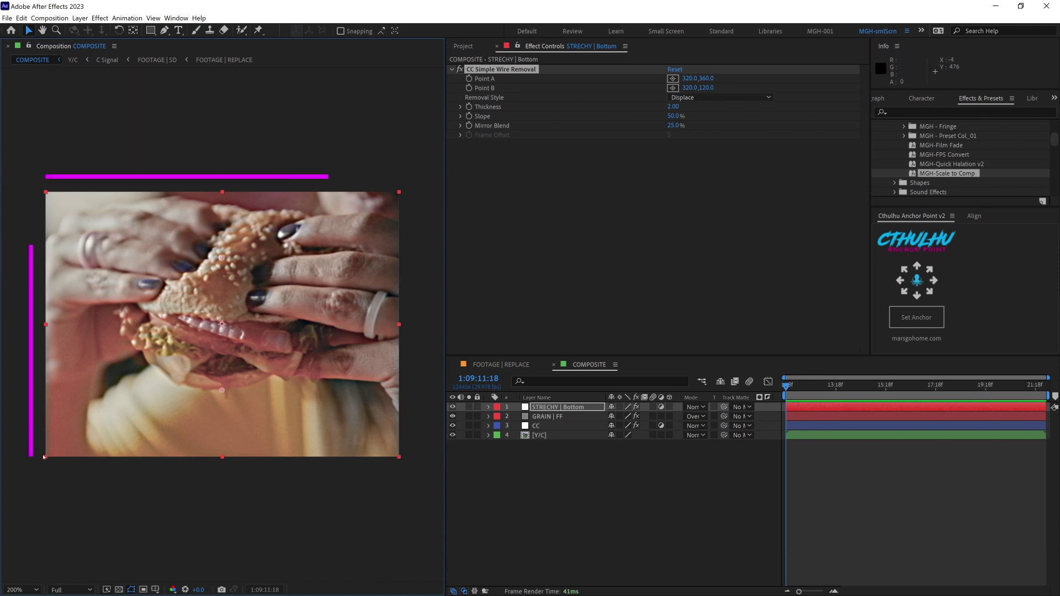
# - Place the wire points on the bottom edge: Point A 0,480 and Point B 640,480
pyautogui.click(688, 79)
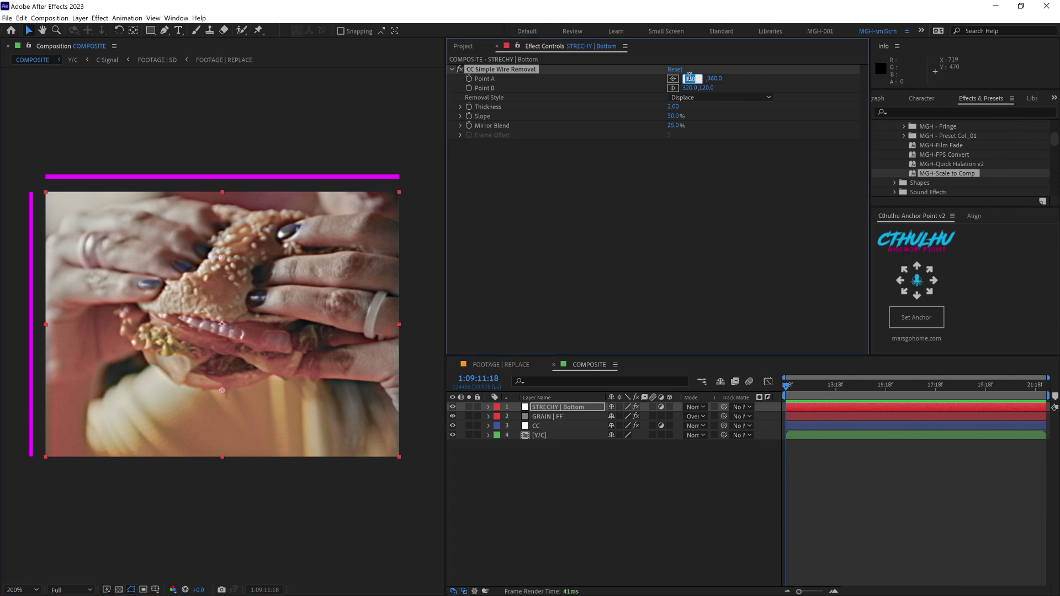
pyautogui.write('0')
pyautogui.press('Return')
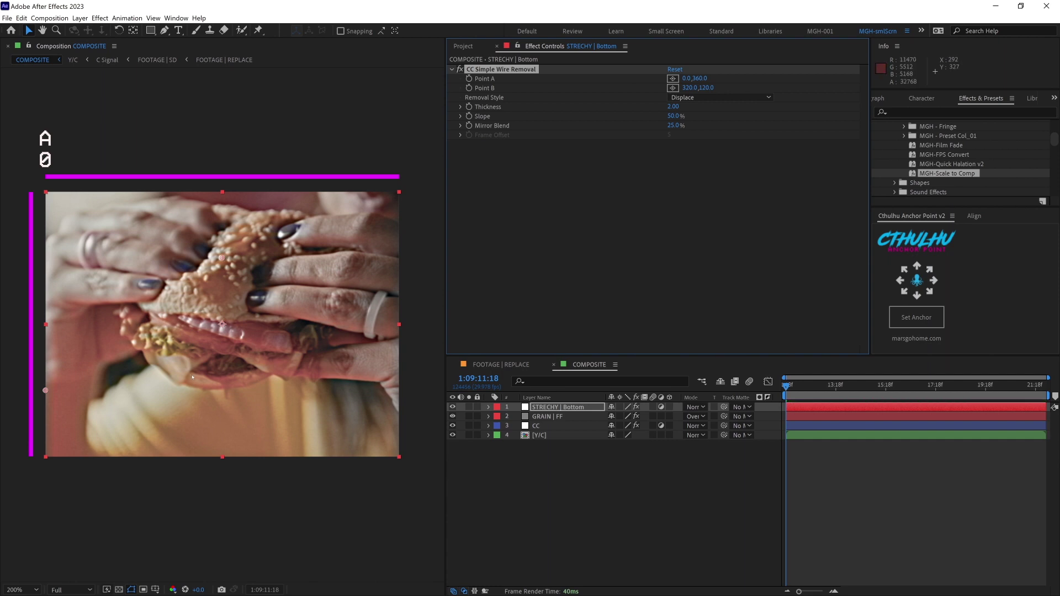
pyautogui.click(690, 88)
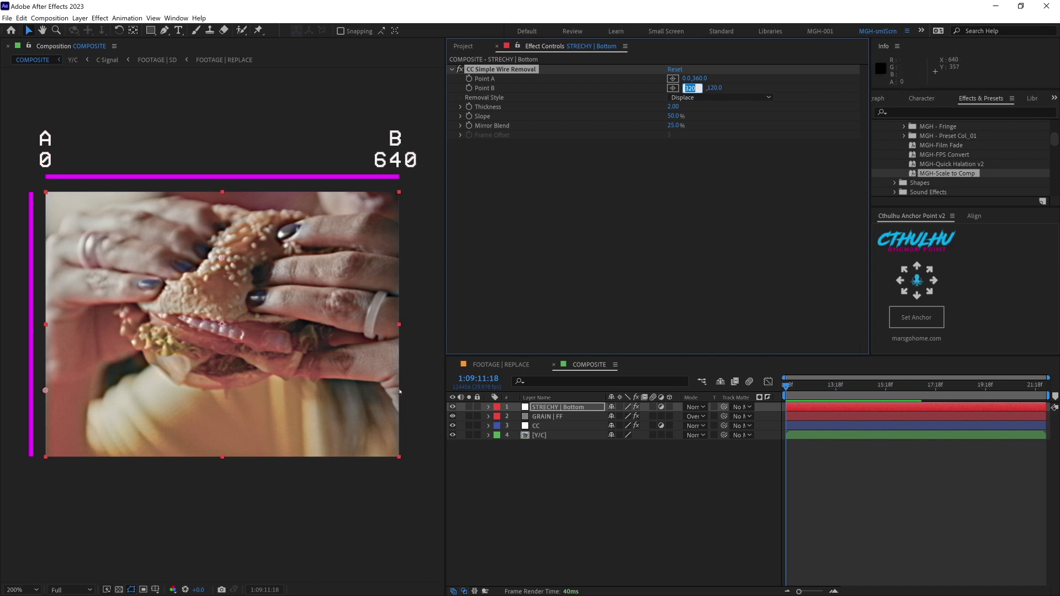
pyautogui.write('640')
pyautogui.hotkey('shift', 'Tab')
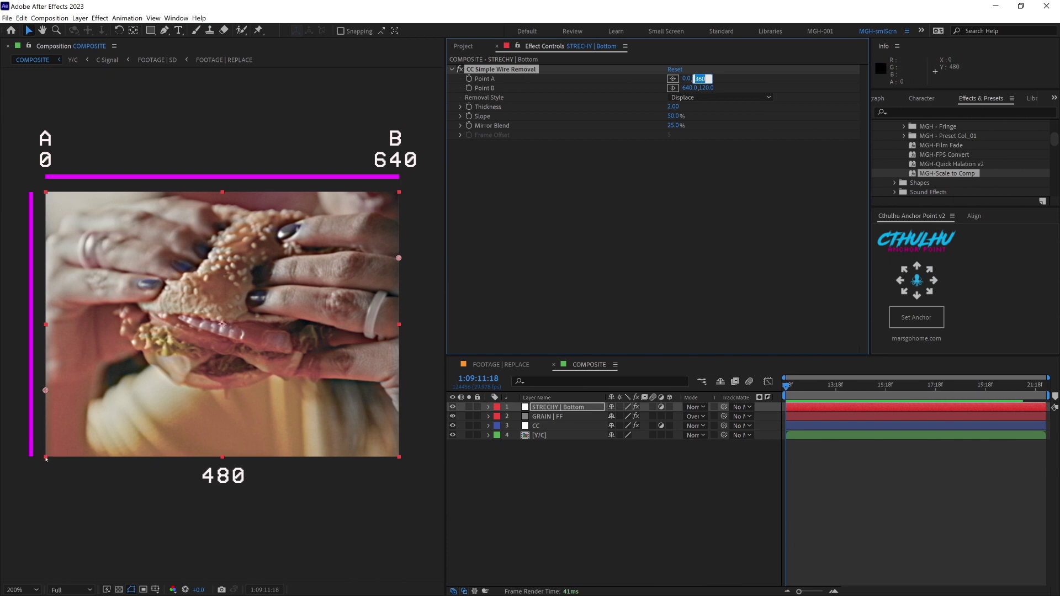
pyautogui.write('480')
pyautogui.press('Return')
pyautogui.click(709, 88)
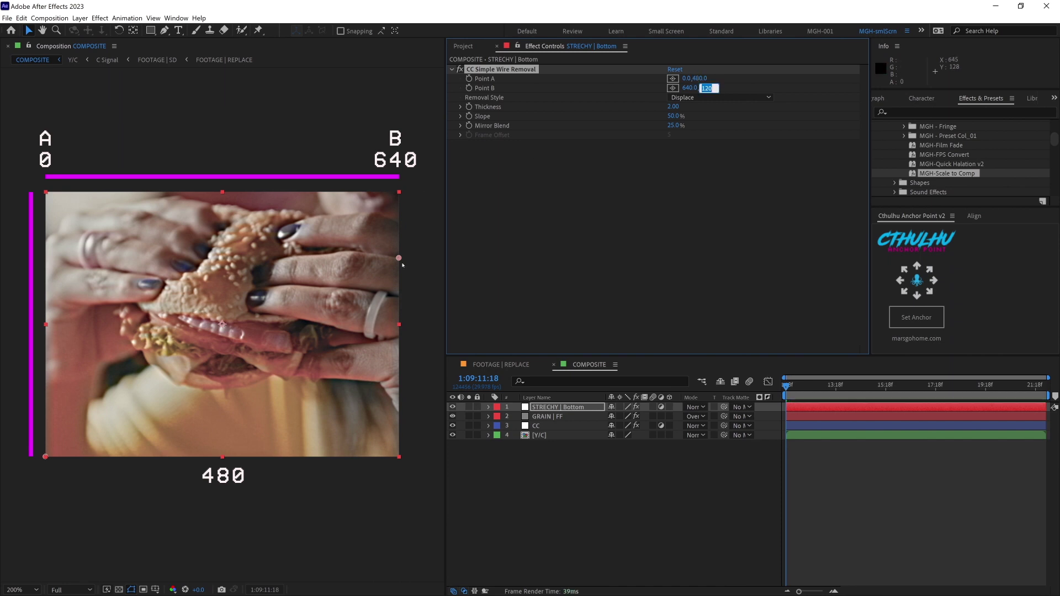
pyautogui.write('480')
pyautogui.press('Return')
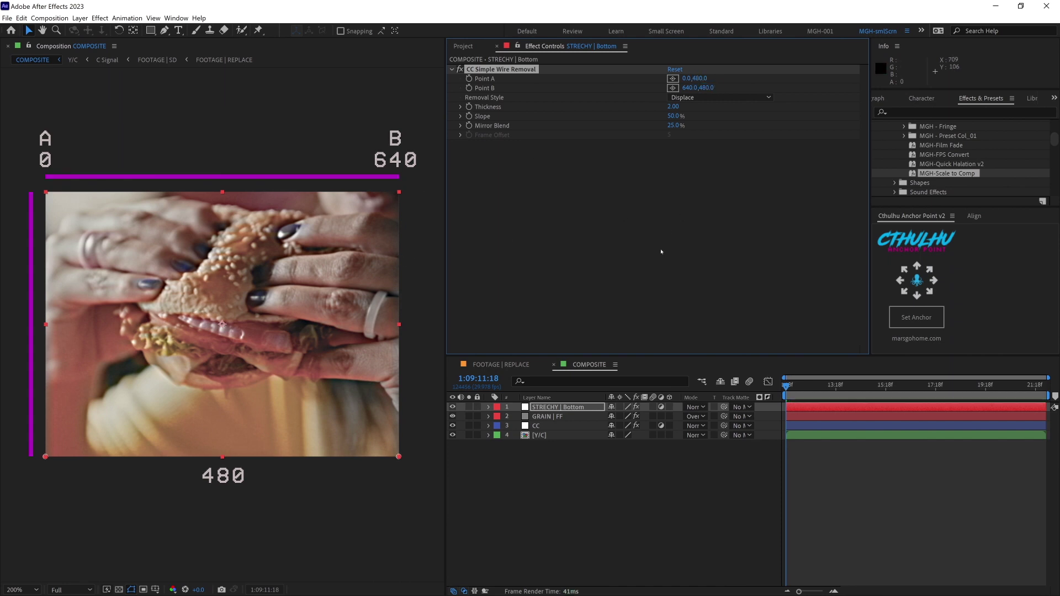
# - Set the wire removal Mirror Blend to 0%
pyautogui.click(672, 126)
pyautogui.write('0')
pyautogui.press('Return')
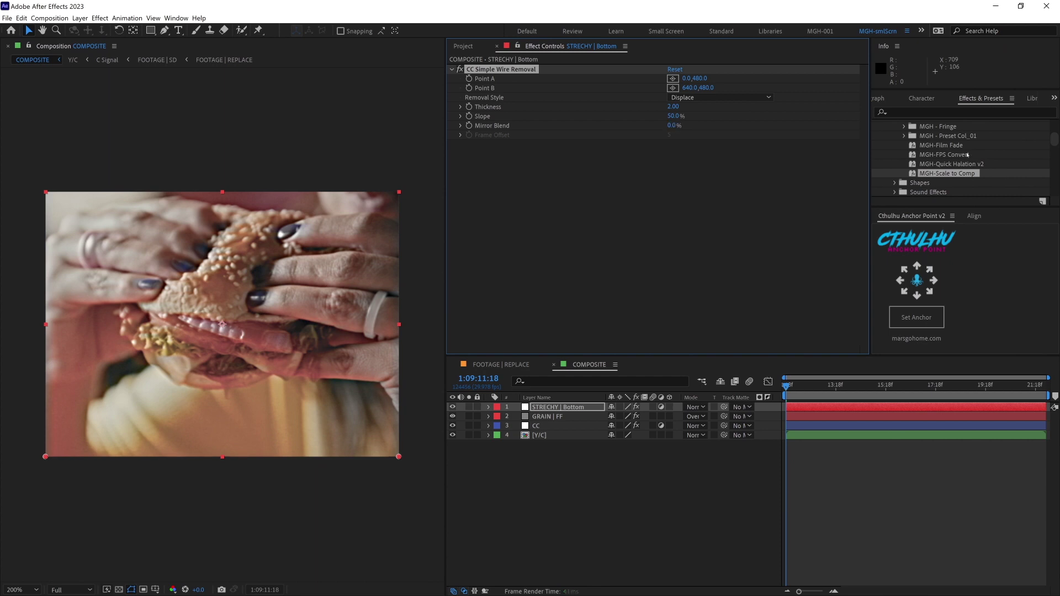
# - Try a wire Thickness of 20, preview later frames, then settle on 25
pyautogui.click(671, 107)
pyautogui.write('20')
pyautogui.press('Return')
pyautogui.scroll(2, 246, 451)
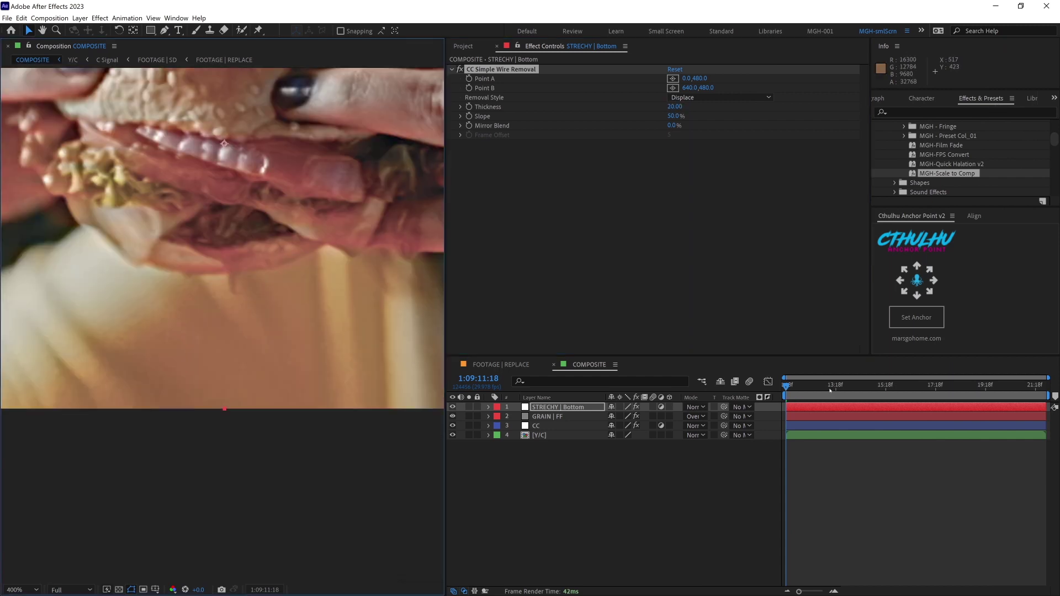
pyautogui.moveTo(786, 385); pyautogui.dragTo(879, 382)
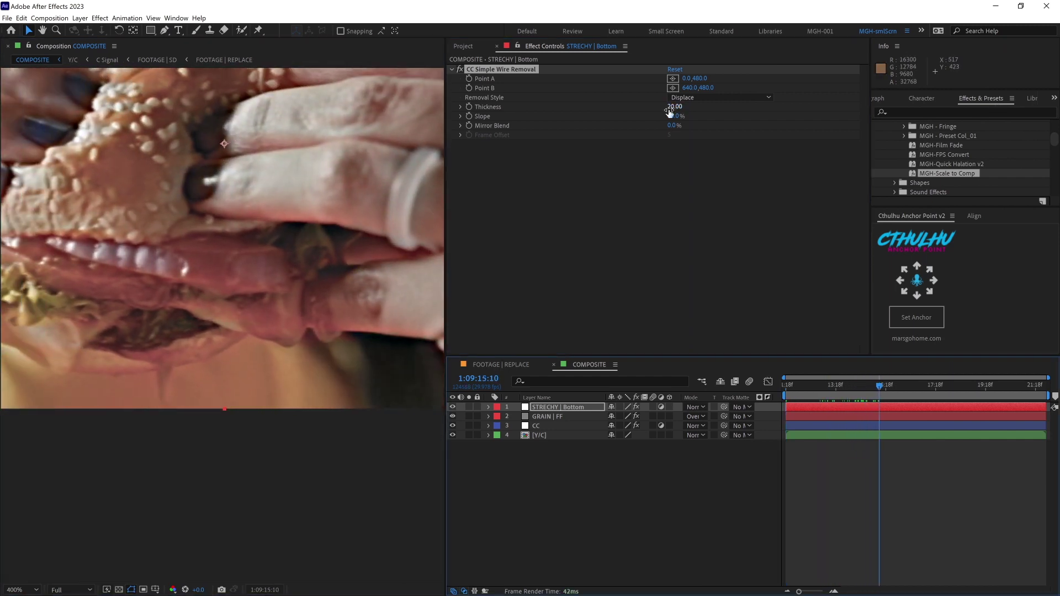
pyautogui.click(673, 106)
pyautogui.write('25')
pyautogui.press('Return')
pyautogui.moveTo(786, 384); pyautogui.dragTo(882, 386)
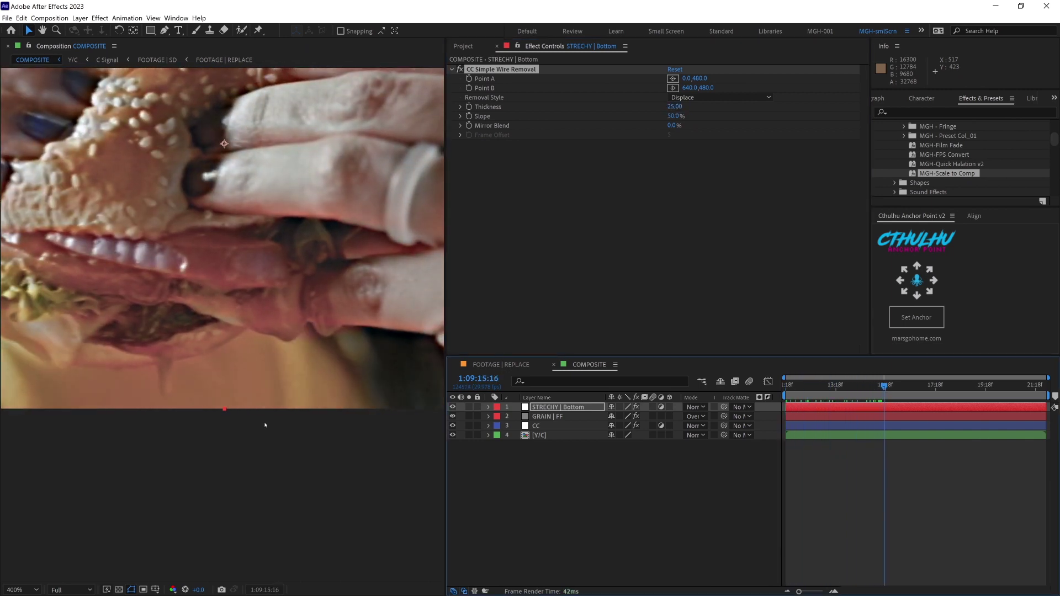
pyautogui.scroll(-2, 436, 383)
pyautogui.press('Home')
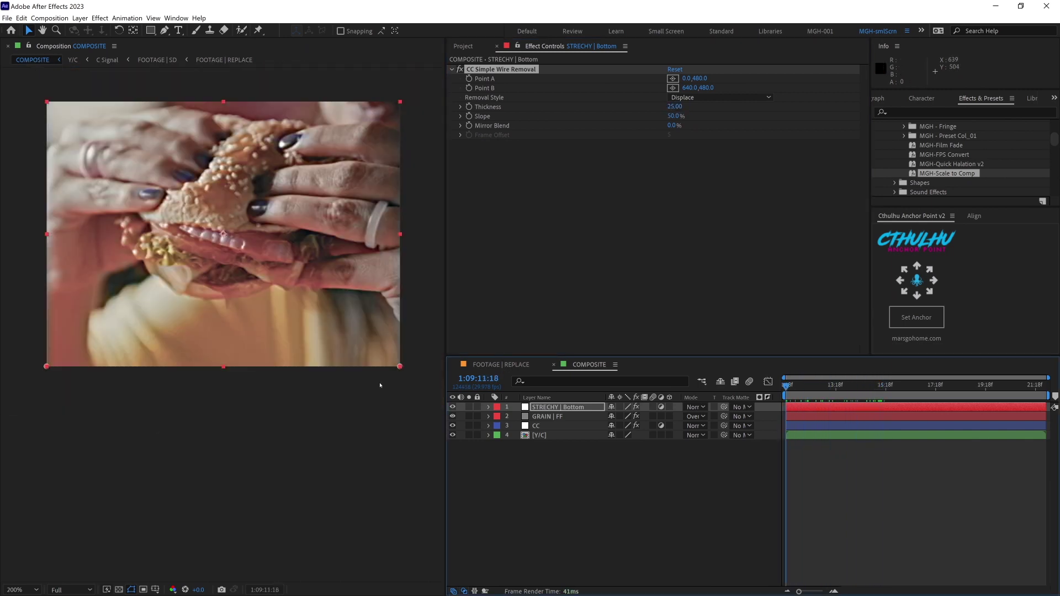
pyautogui.hotkey('ctrl', '0')
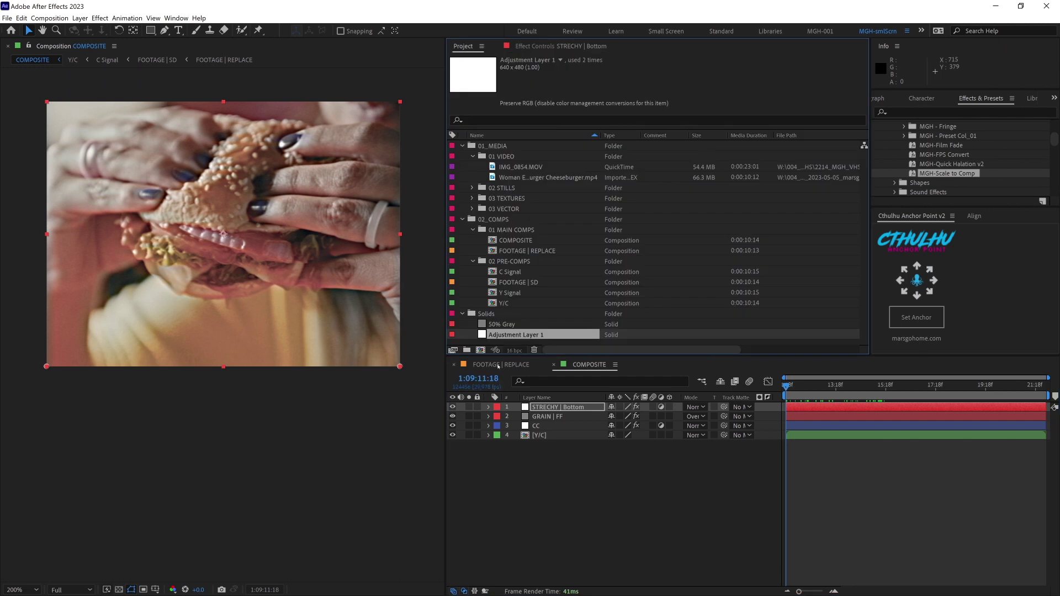
# - In FOOTAGE | REPLACE, place IMG_0854.MOV above the burger clip and adjust its timing
pyautogui.click(498, 365)
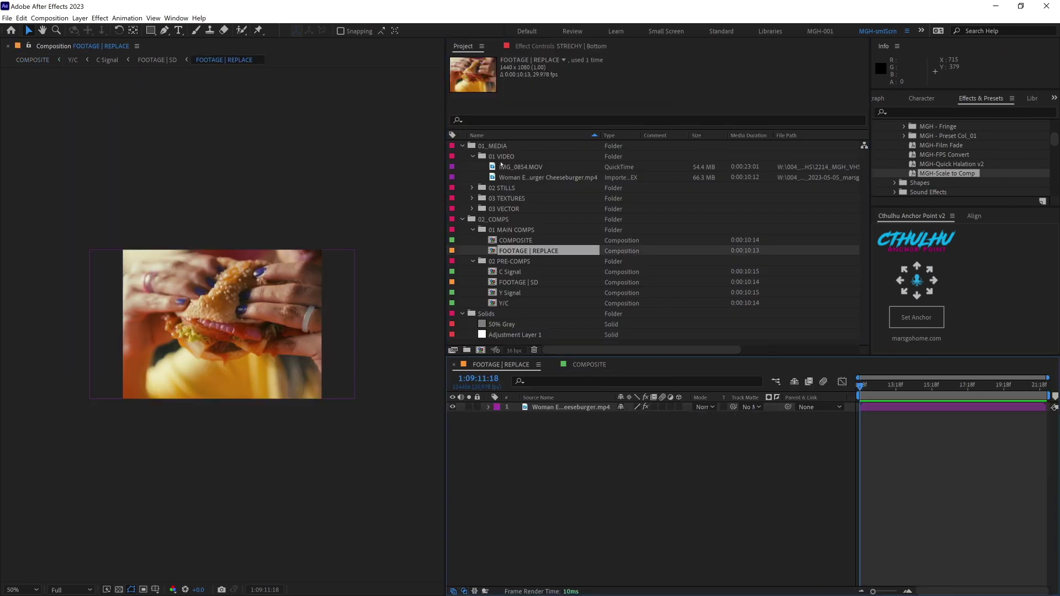
pyautogui.moveTo(501, 166); pyautogui.dragTo(534, 407)
pyautogui.moveTo(938, 408); pyautogui.dragTo(898, 423)
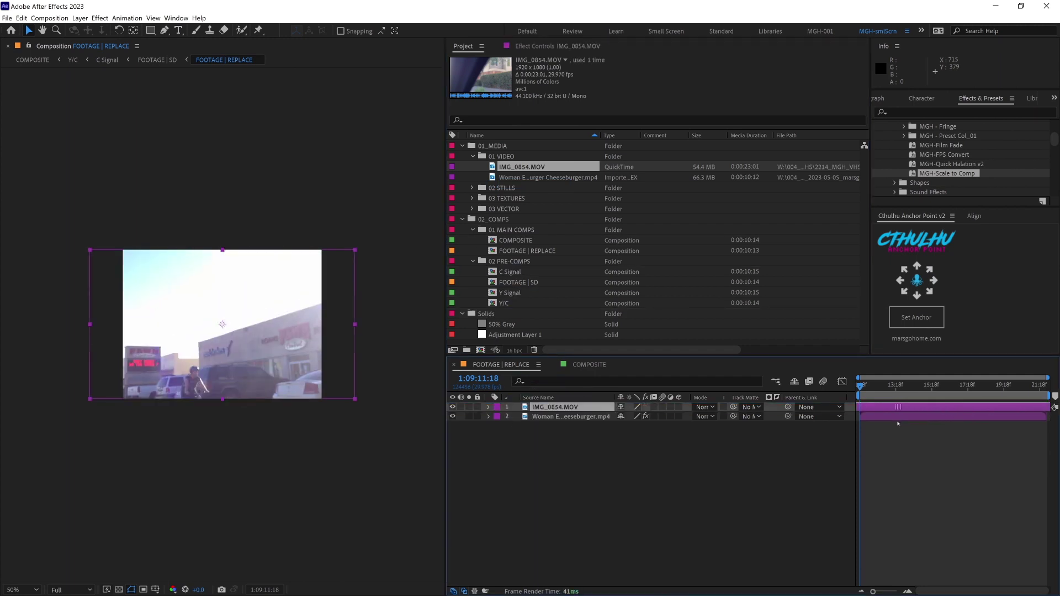
pyautogui.moveTo(883, 384)
pyautogui.mouseDown()
pyautogui.moveTo(1029, 388)
pyautogui.moveTo(883, 384)
pyautogui.mouseUp()
# - In COMPOSITE, scrub and zoom in to check the result, then return to frame one
pyautogui.click(589, 365)
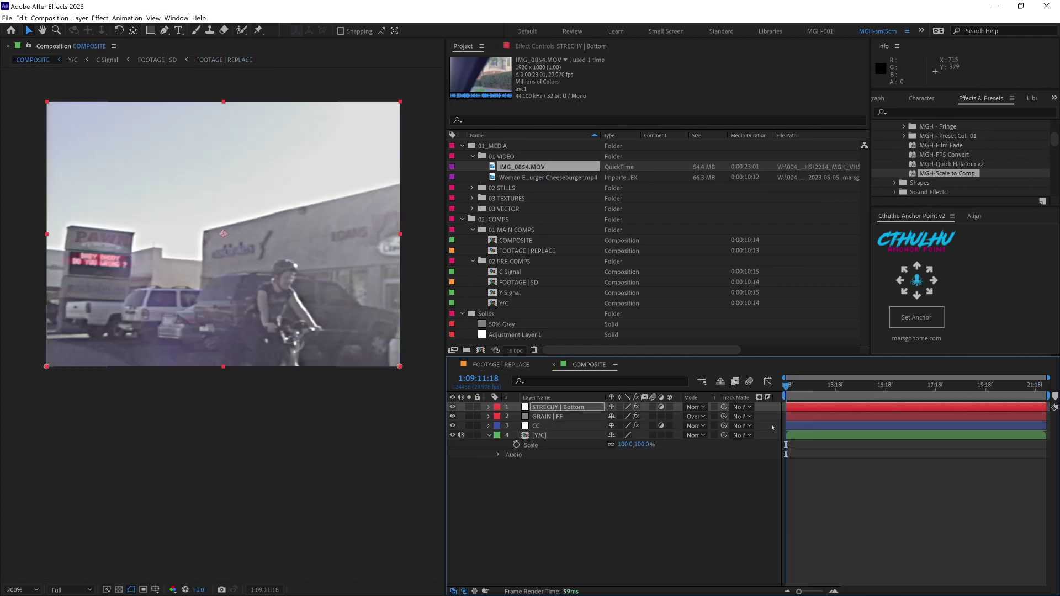
pyautogui.moveTo(787, 384); pyautogui.dragTo(894, 386)
pyautogui.press('.')
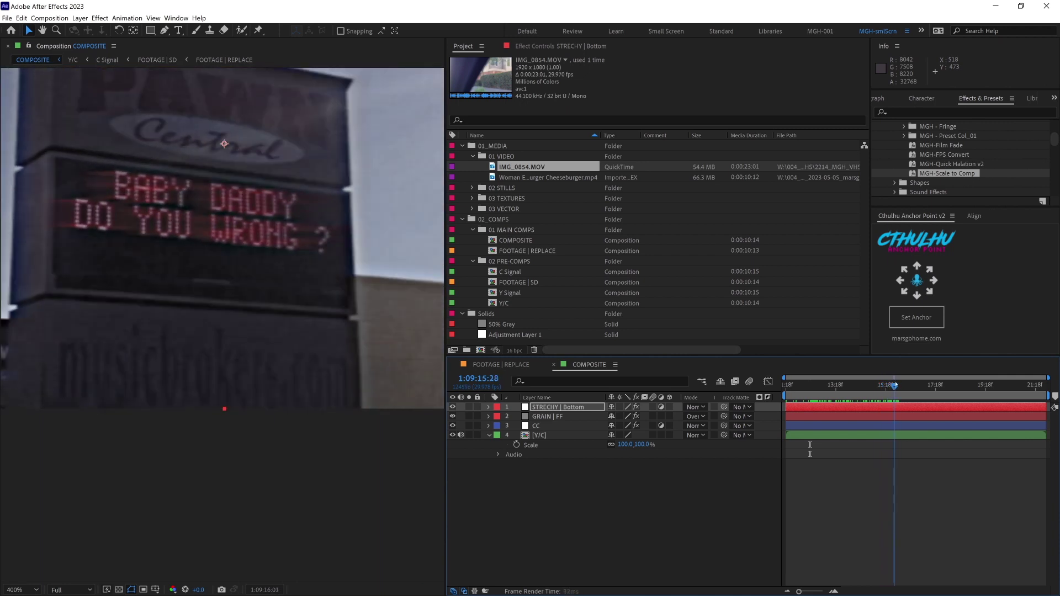
pyautogui.press('Home')
pyautogui.press(',')
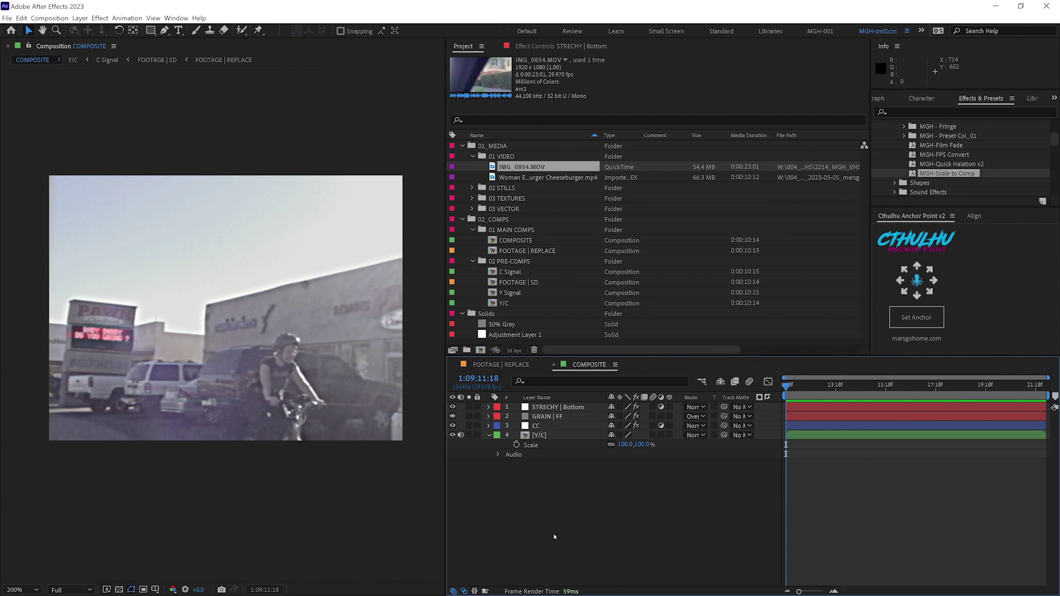
# - Add the 50% Gray solid on top of COMPOSITE with a black Fill effect
pyautogui.click(690, 324)
pyautogui.moveTo(510, 328); pyautogui.dragTo(544, 407)
pyautogui.hotkey('ctrl', 'space')
pyautogui.write('fill')
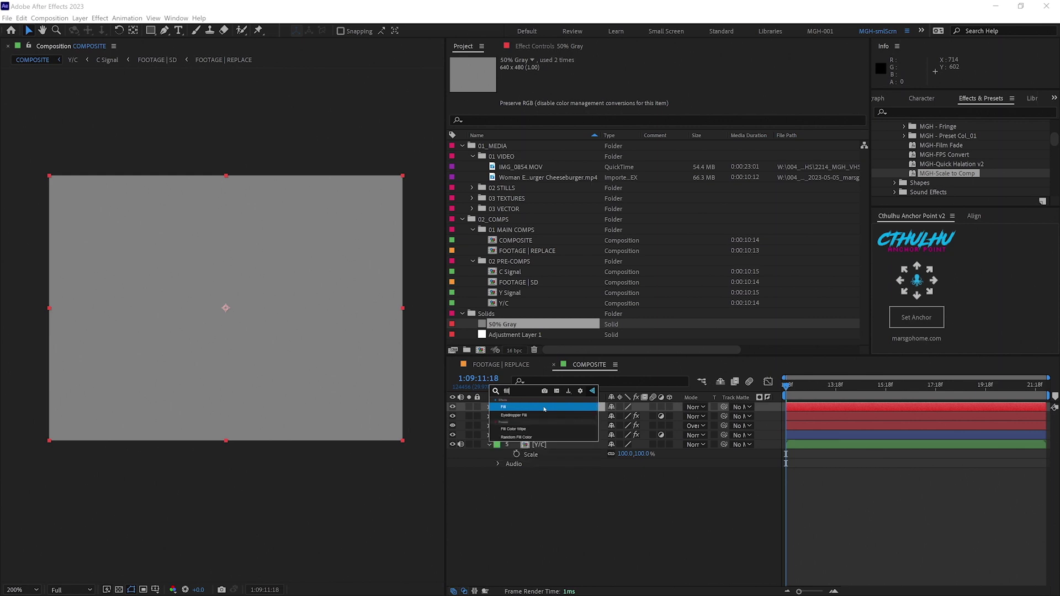
pyautogui.press('Return')
pyautogui.click(672, 97)
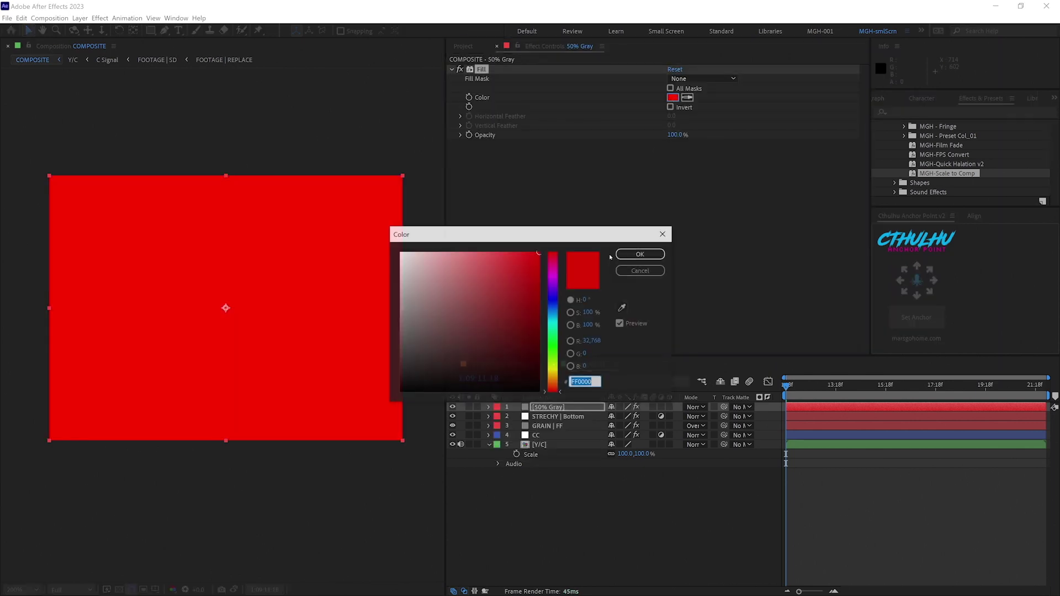
pyautogui.moveTo(485, 353); pyautogui.dragTo(535, 390)
pyautogui.click(631, 256)
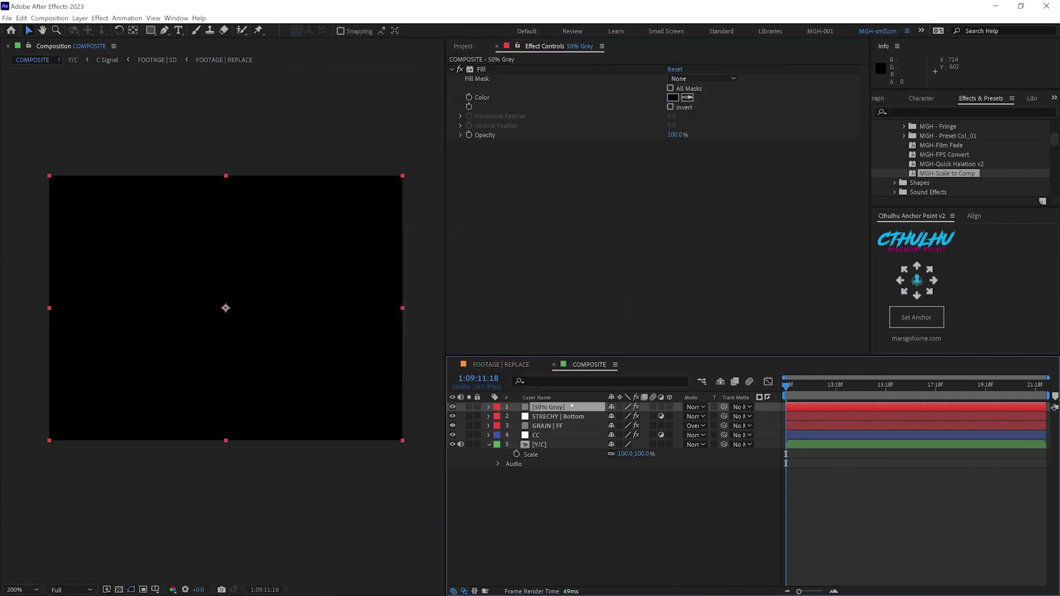
# - Rename the black solid layer to FRAME | Right
pyautogui.press('Return')
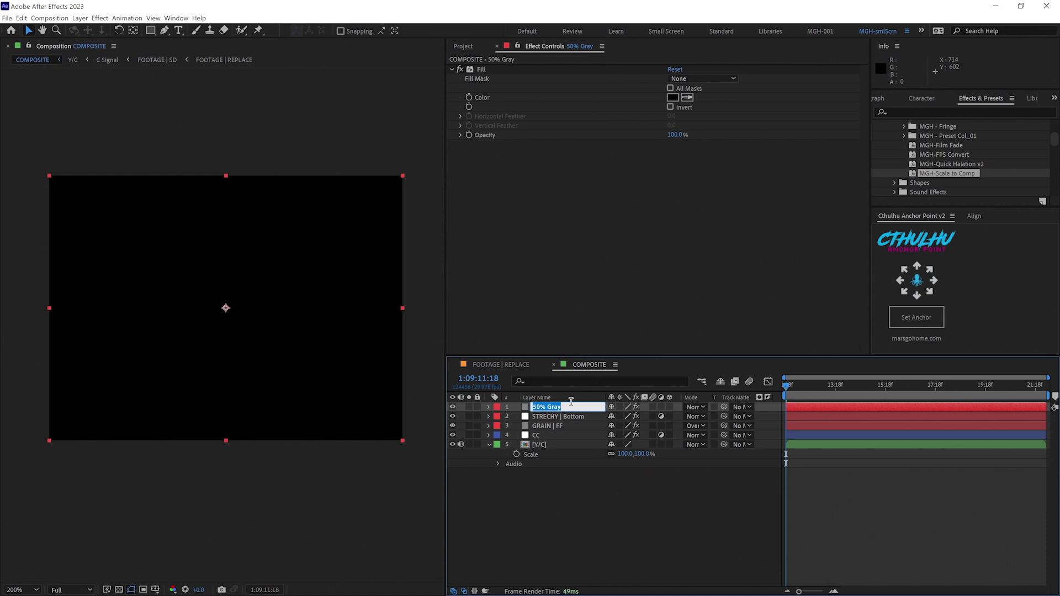
pyautogui.write('FRAME | Right')
pyautogui.press('Return')
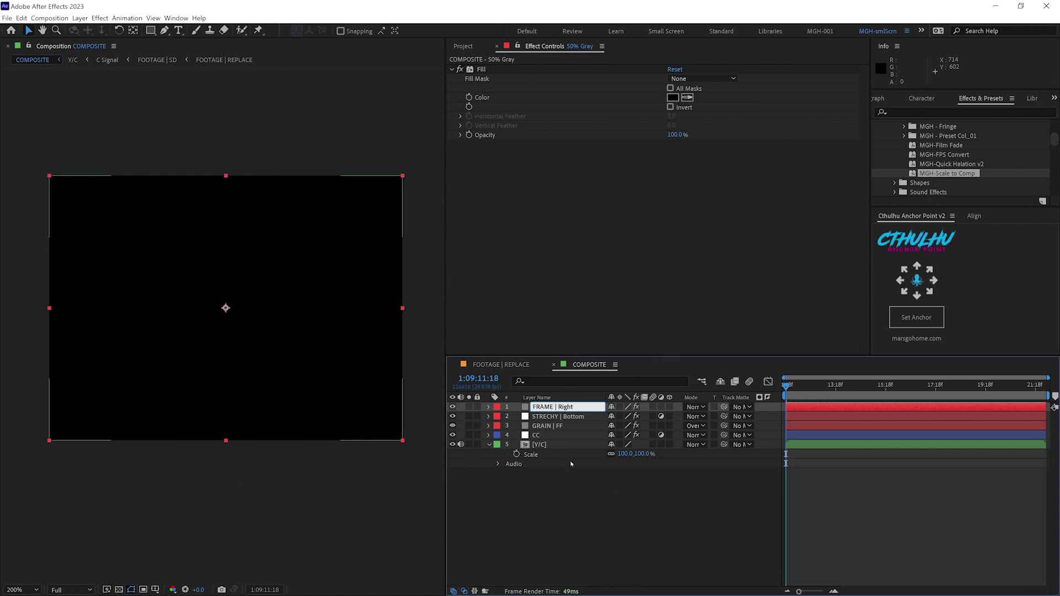
pyautogui.moveTo(2, 31); pyautogui.dragTo(510, 345)
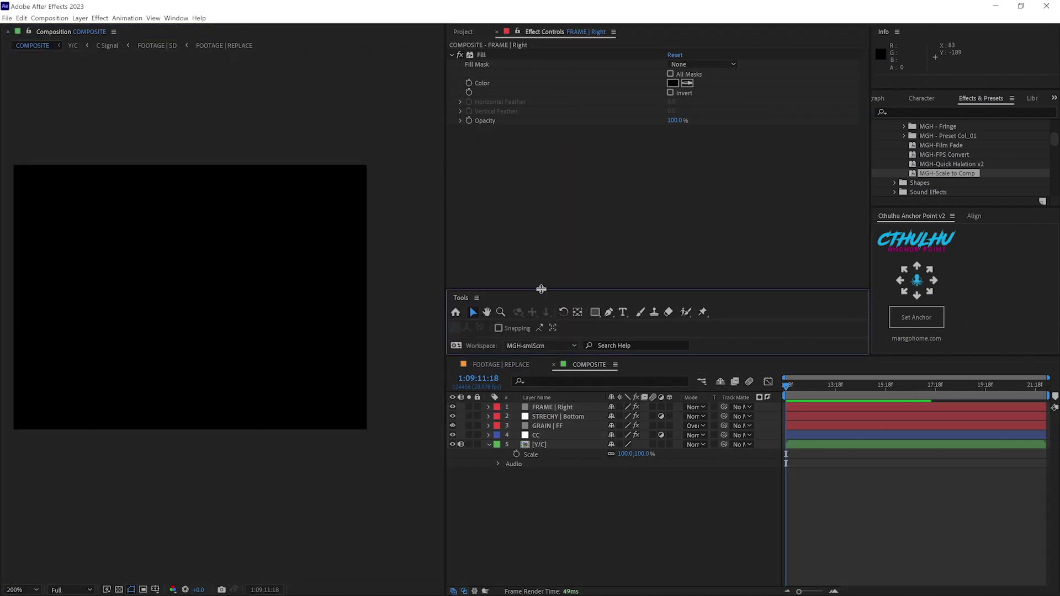
# - Draw a rectangular mask over FRAME | Right's right edge with a 3-pixel feather, then zoom in on it
pyautogui.press('q')
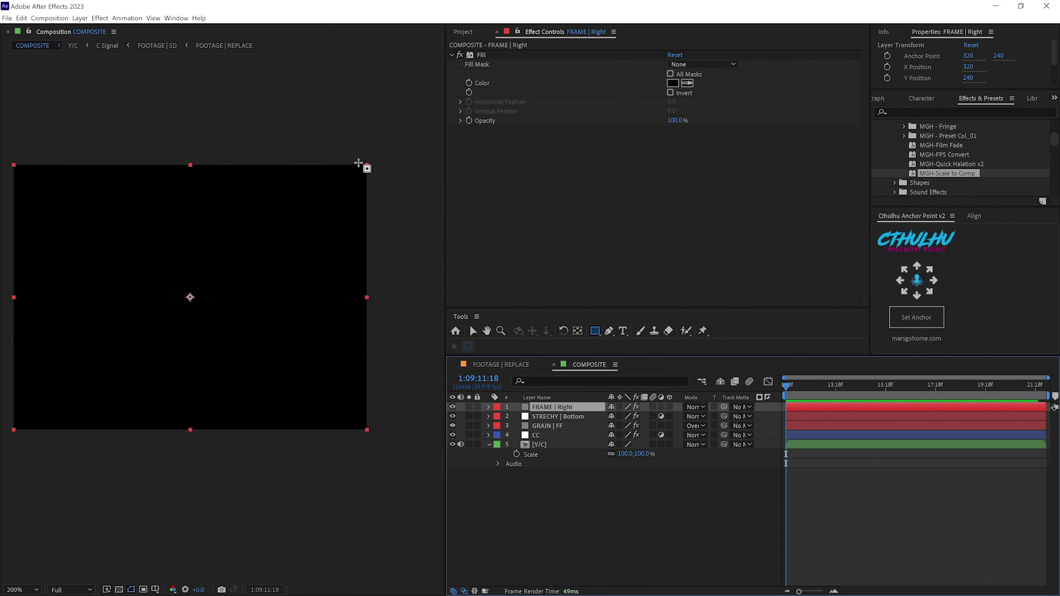
pyautogui.moveTo(358, 162); pyautogui.dragTo(380, 435)
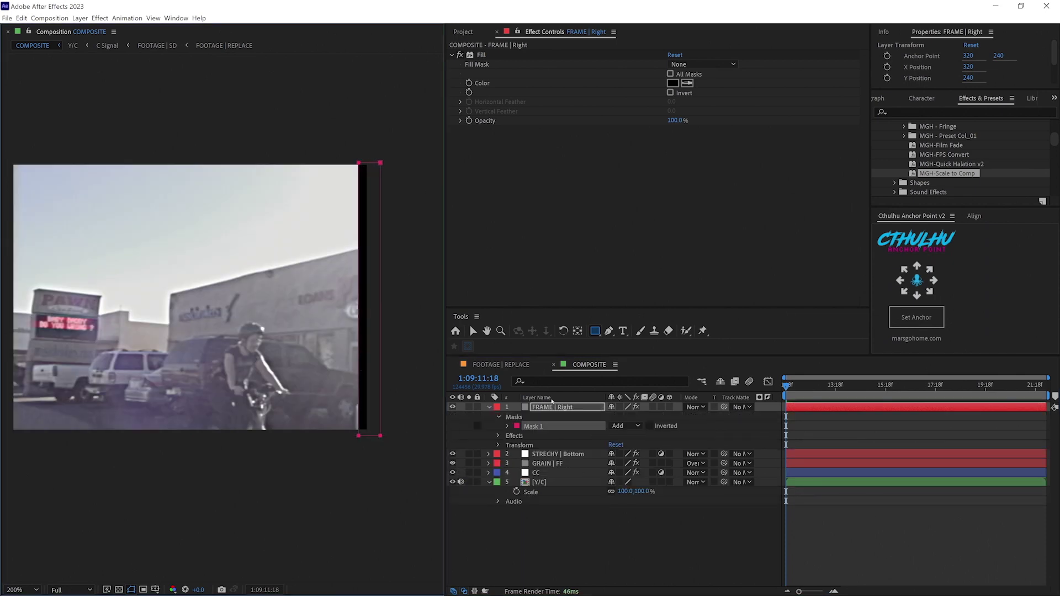
pyautogui.press('f')
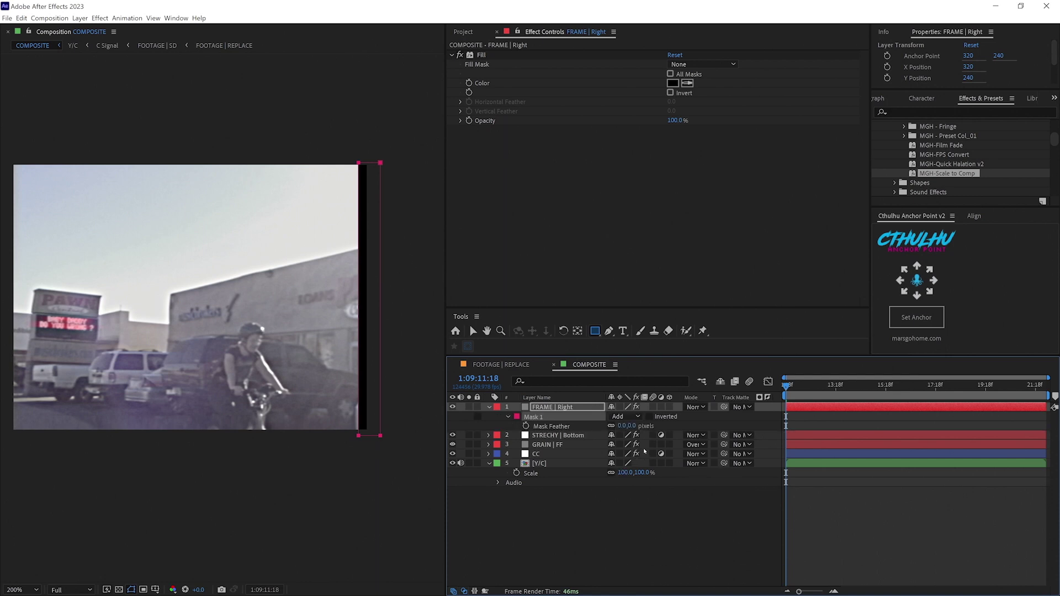
pyautogui.click(631, 425)
pyautogui.write('3')
pyautogui.press('Return')
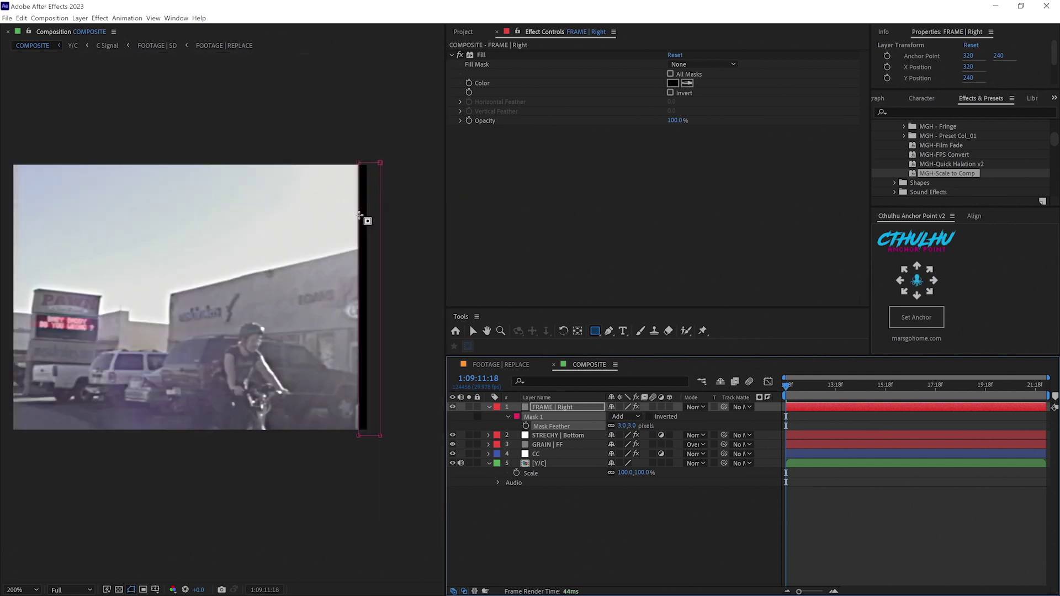
pyautogui.scroll(2, 359, 216)
pyautogui.press('space')
pyautogui.moveTo(359, 215); pyautogui.dragTo(262, 157)
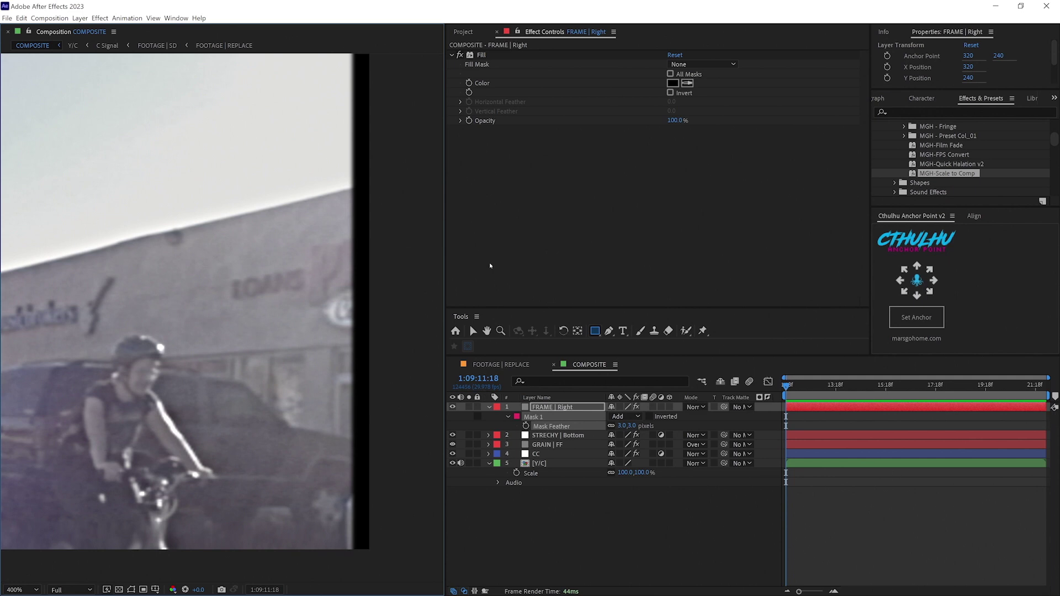
pyautogui.click(851, 257)
# - Apply Roughen Edges with the Spiky edge type, Border 0 and Edge Sharpness 1.5
pyautogui.hotkey('ctrl', 'space')
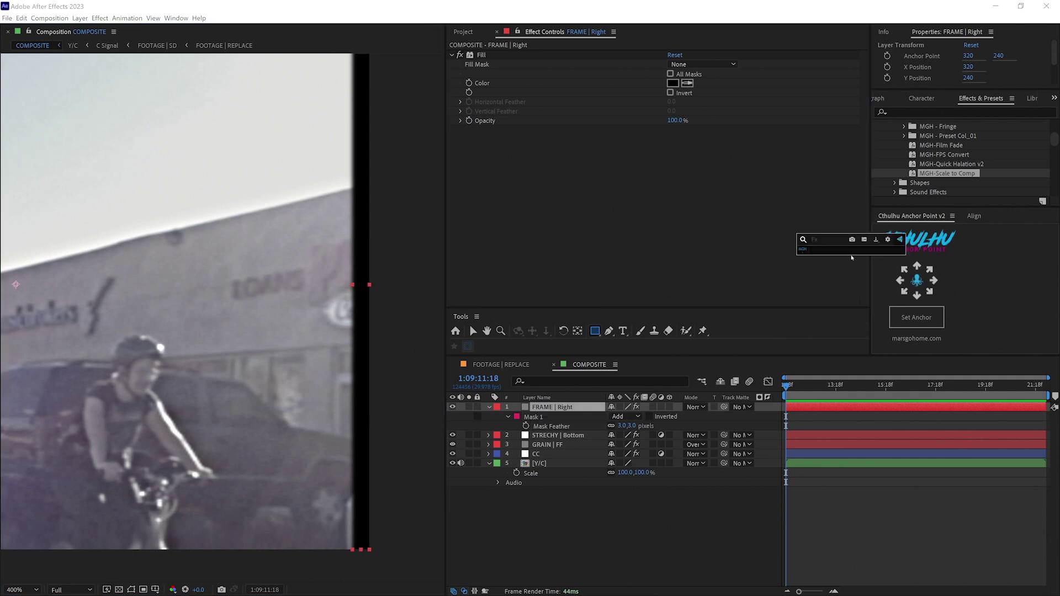
pyautogui.write('rough')
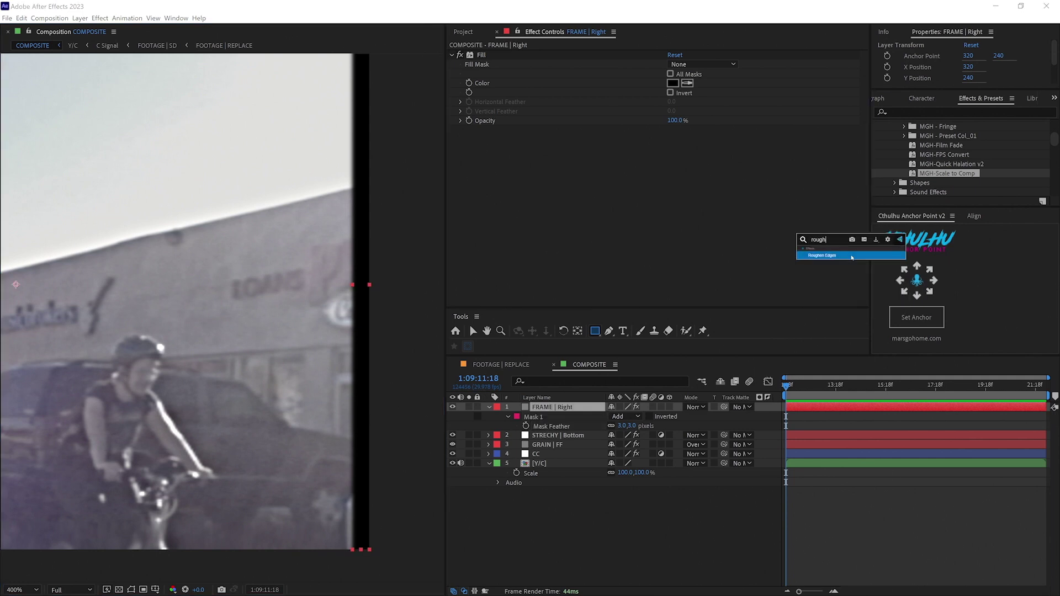
pyautogui.press('Return')
pyautogui.click(712, 139)
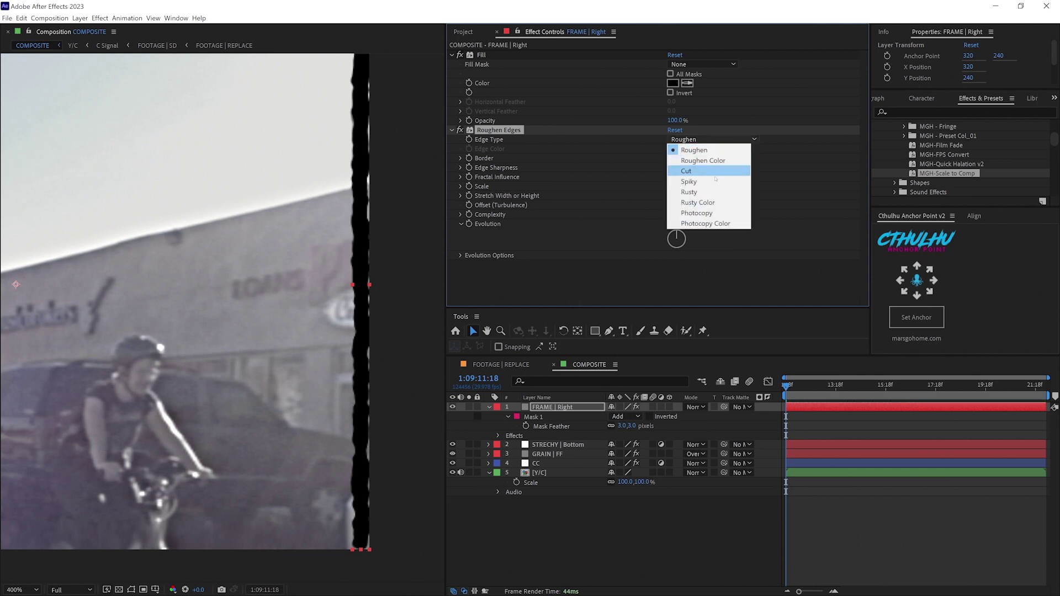
pyautogui.click(715, 182)
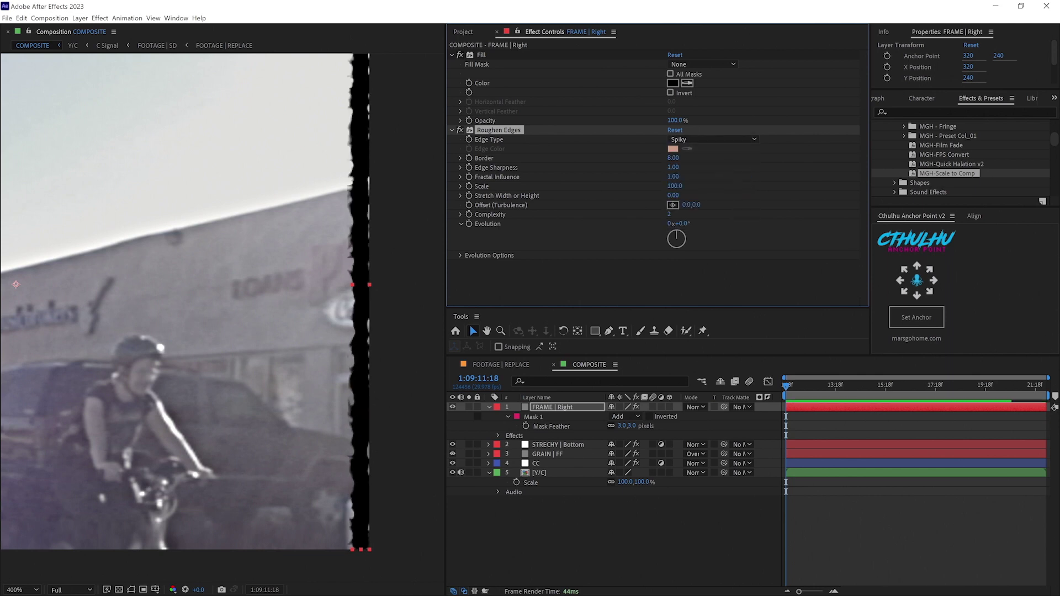
pyautogui.click(673, 158)
pyautogui.write('0')
pyautogui.press('Tab')
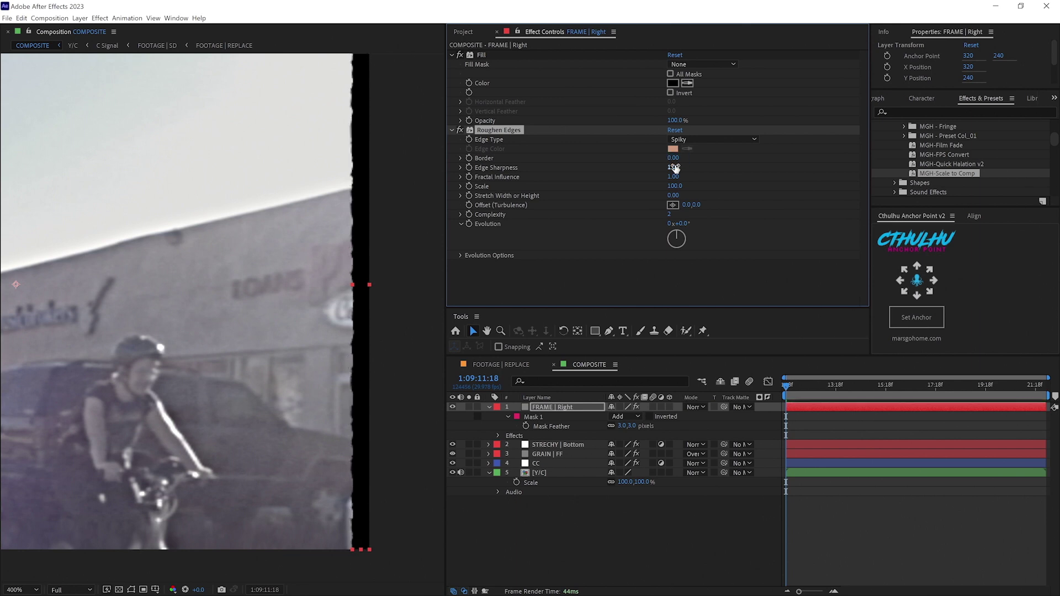
pyautogui.write('1.5')
pyautogui.press('Return')
# - Set Fractal Influence 0.3, Scale 15 and Complexity 6, and shift the turbulence offset
pyautogui.click(682, 177)
pyautogui.press('BackSpace')
pyautogui.write('.3')
pyautogui.press('Return')
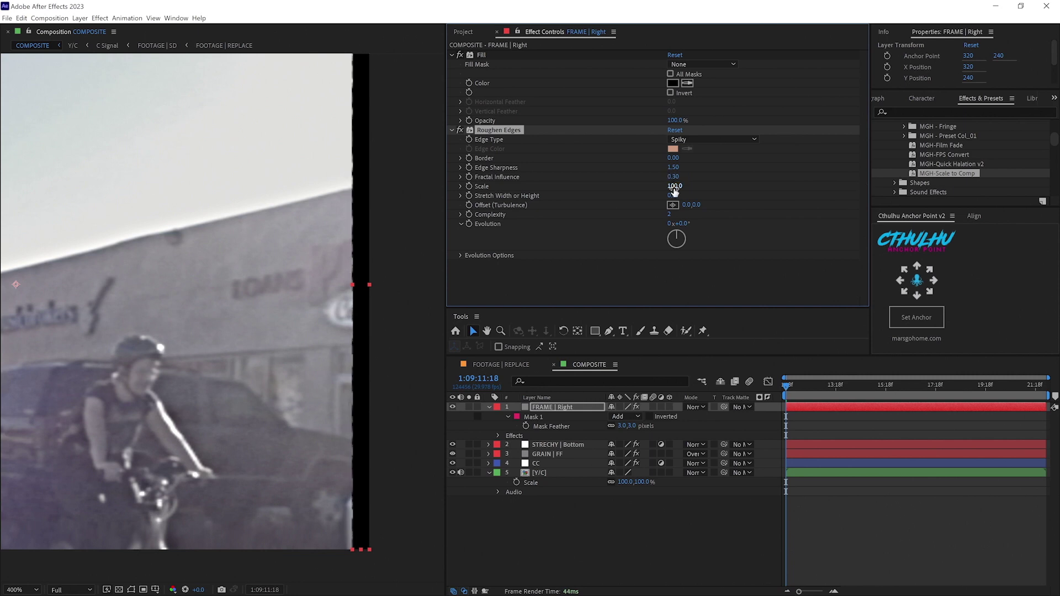
pyautogui.moveTo(675, 186); pyautogui.dragTo(627, 189)
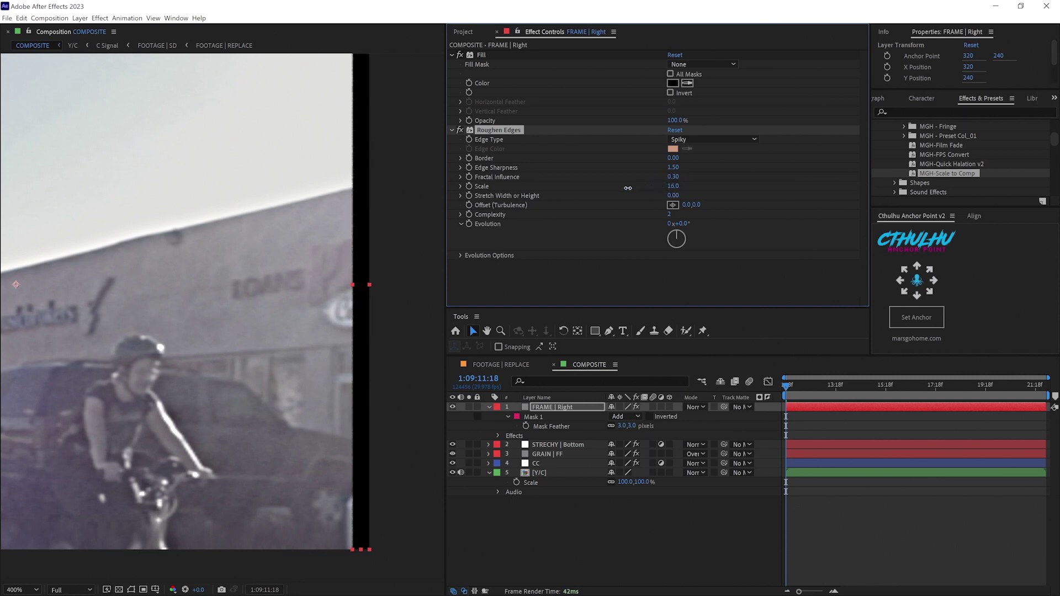
pyautogui.click(670, 185)
pyautogui.write('10')
pyautogui.press('Return')
pyautogui.click(666, 215)
pyautogui.write('6')
pyautogui.press('Return')
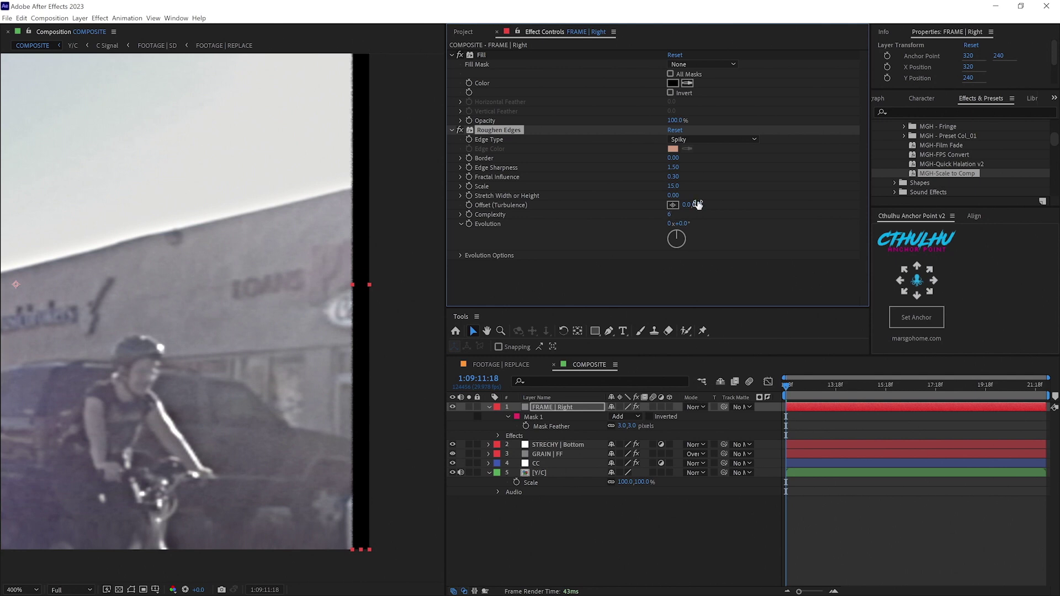
pyautogui.moveTo(697, 204); pyautogui.dragTo(773, 206)
pyautogui.press('.')
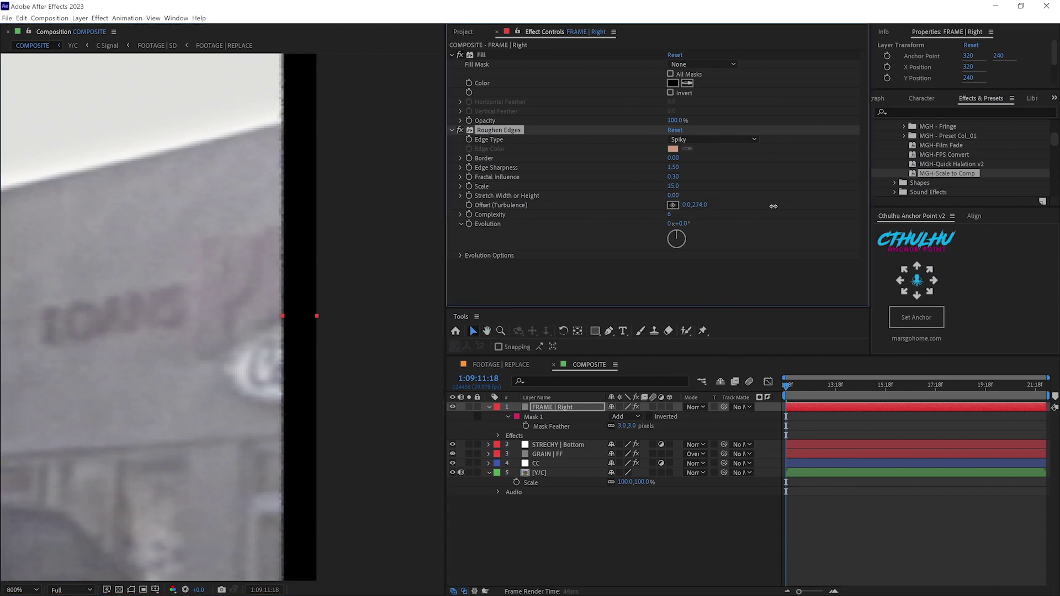
# - Reset Offset (Turbulence) to 0 and drive it with a wiggle(3,200) expression
pyautogui.click(697, 205)
pyautogui.write('0')
pyautogui.press('Return')
pyautogui.keyDown('alt'); pyautogui.click(468, 205); pyautogui.keyUp('alt')
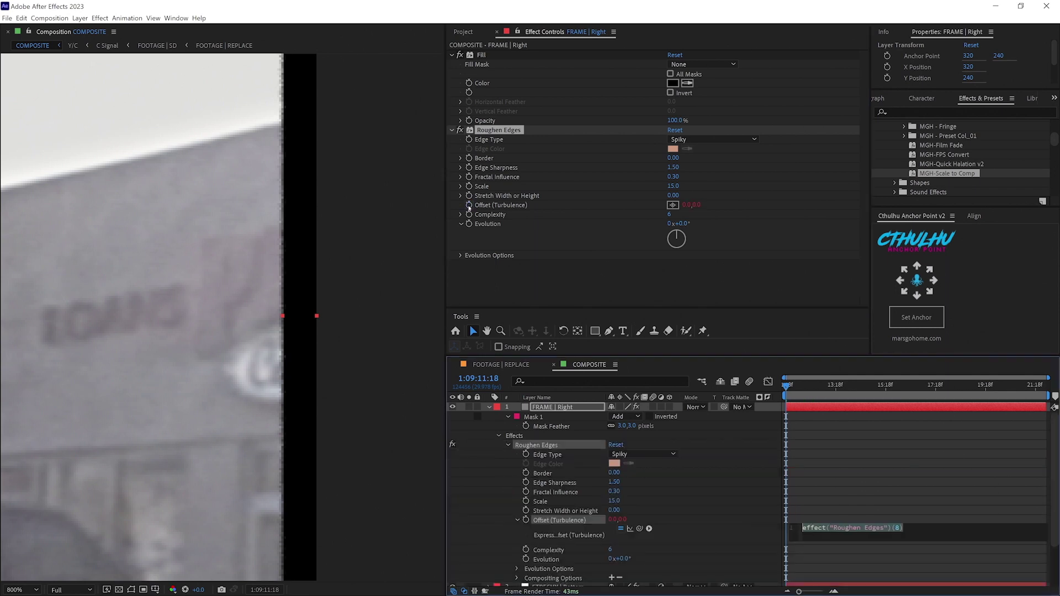
pyautogui.write('wig')
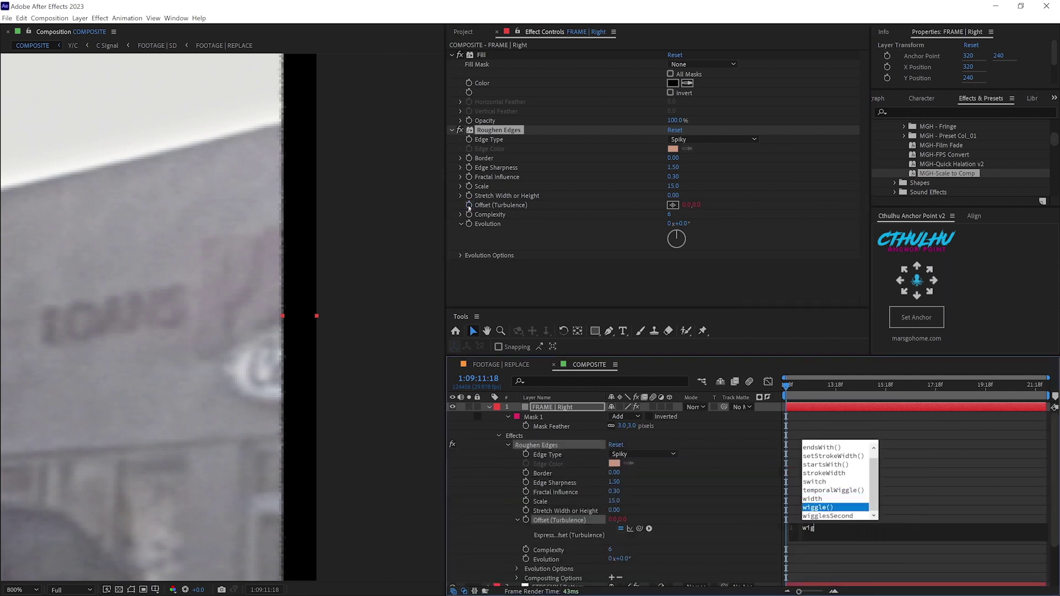
pyautogui.write('gle(3')
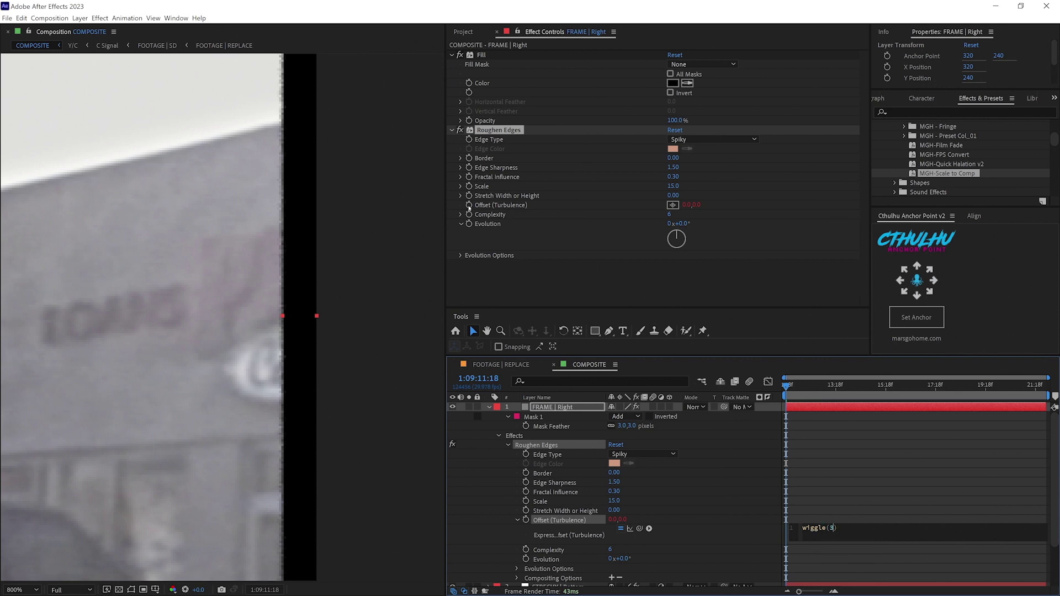
pyautogui.write(',200')
pyautogui.press('KP_Enter')
# - Preview the jittering right edge and collapse the Roughen Edges settings
pyautogui.press('space')
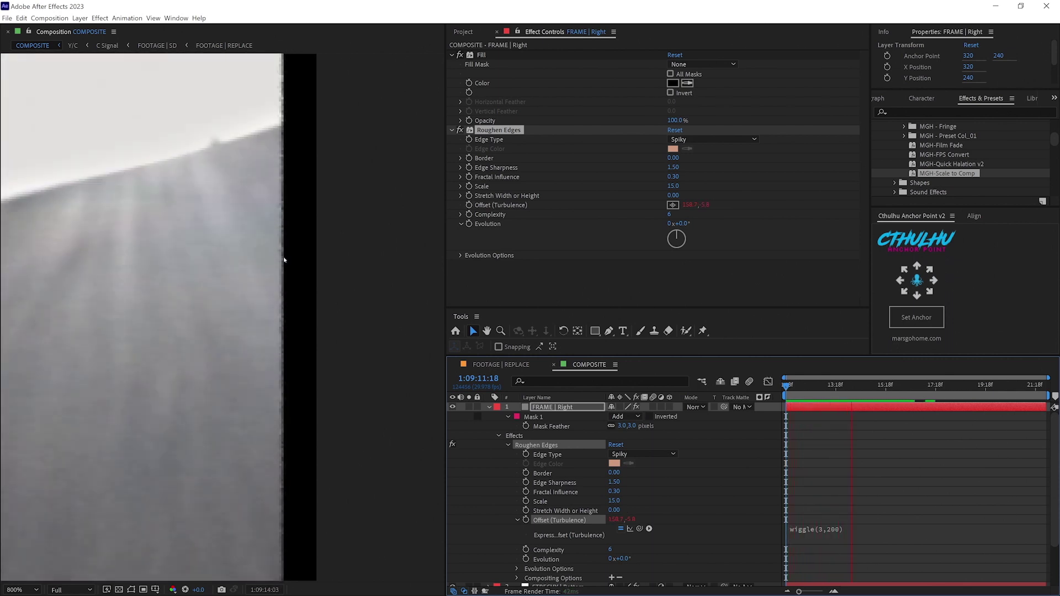
pyautogui.press(',')
pyautogui.click(495, 258)
pyautogui.click(452, 130)
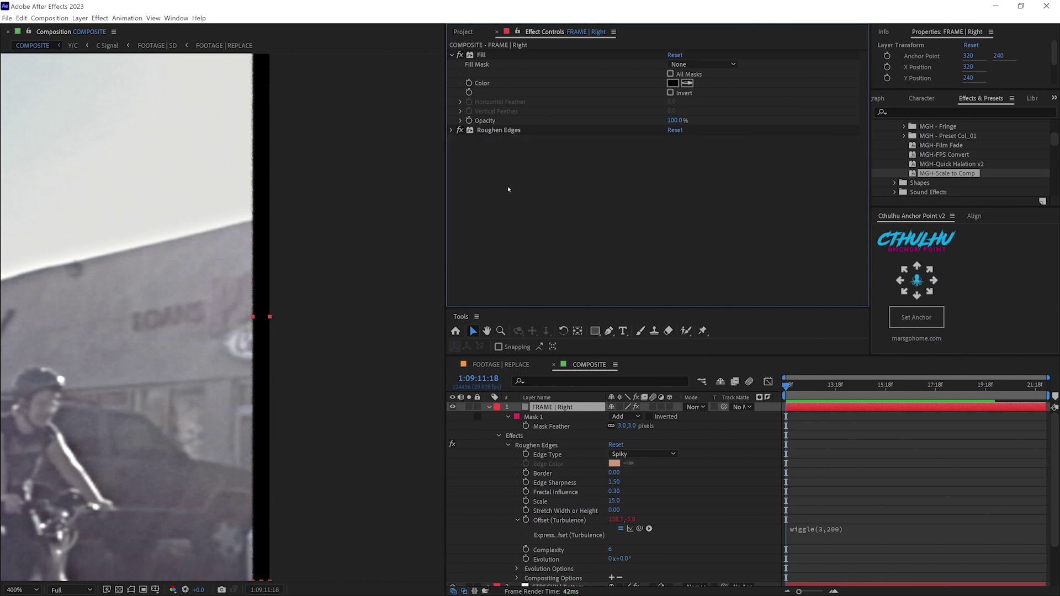
# - Apply Fast Box Blur to FRAME | Right with Blur Radius 0.2 and 1 iteration
pyautogui.hotkey('ctrl', 'space')
pyautogui.write('f')
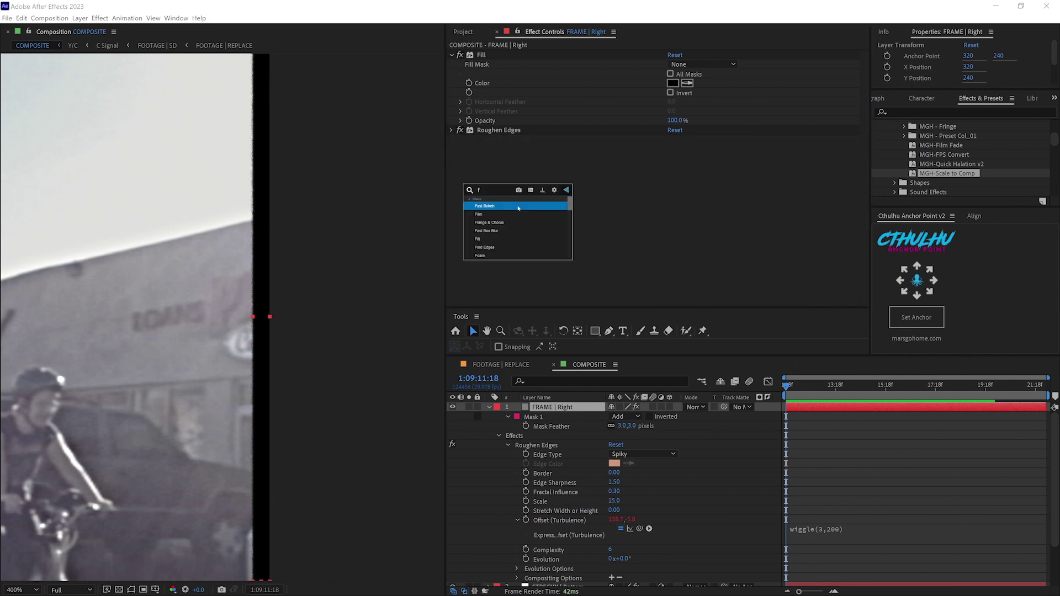
pyautogui.write('ast')
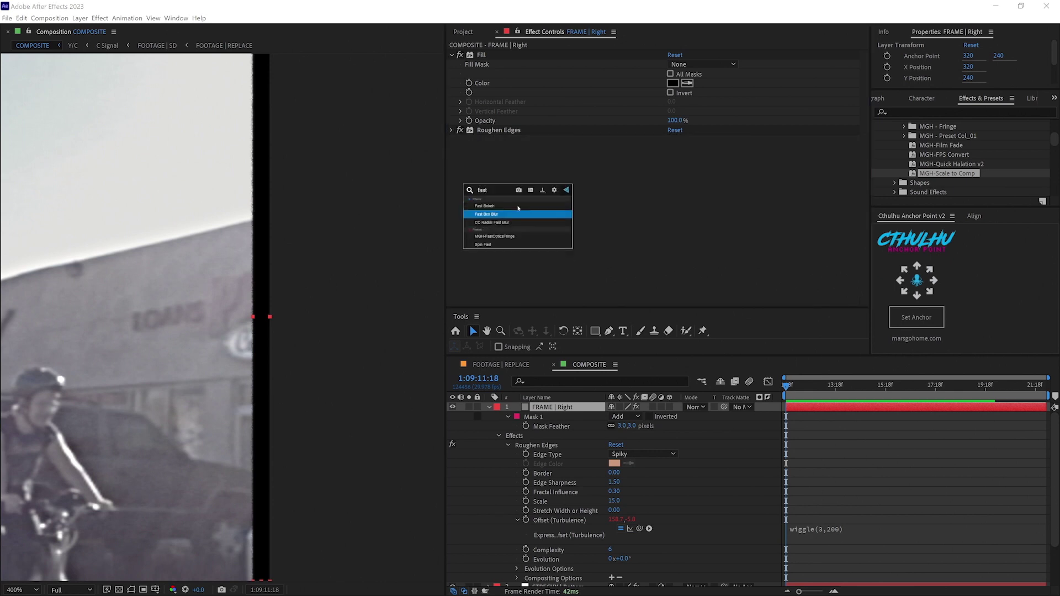
pyautogui.click(518, 214)
pyautogui.write('1')
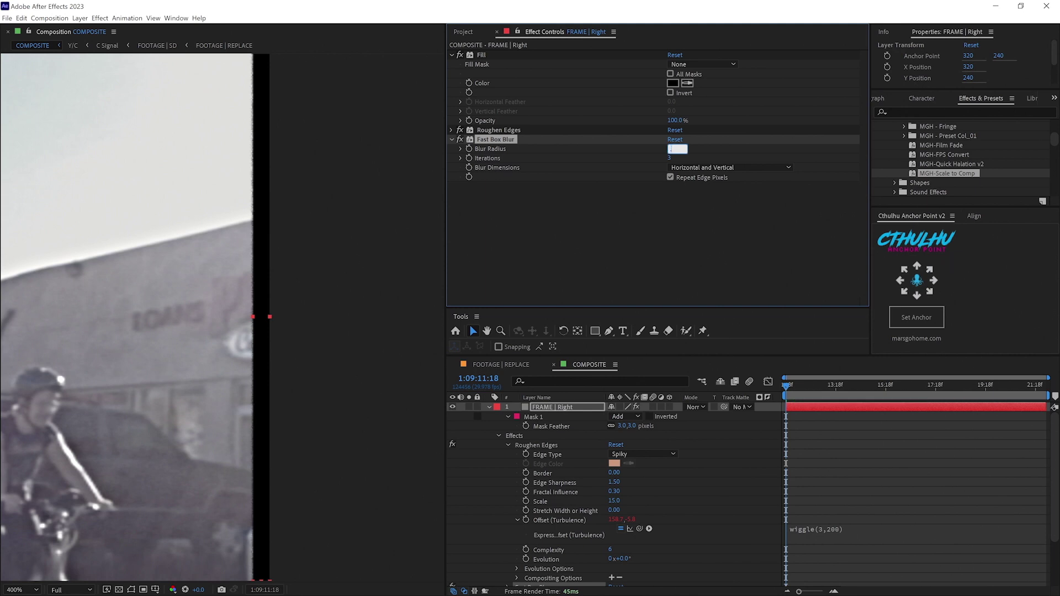
pyautogui.press('Return')
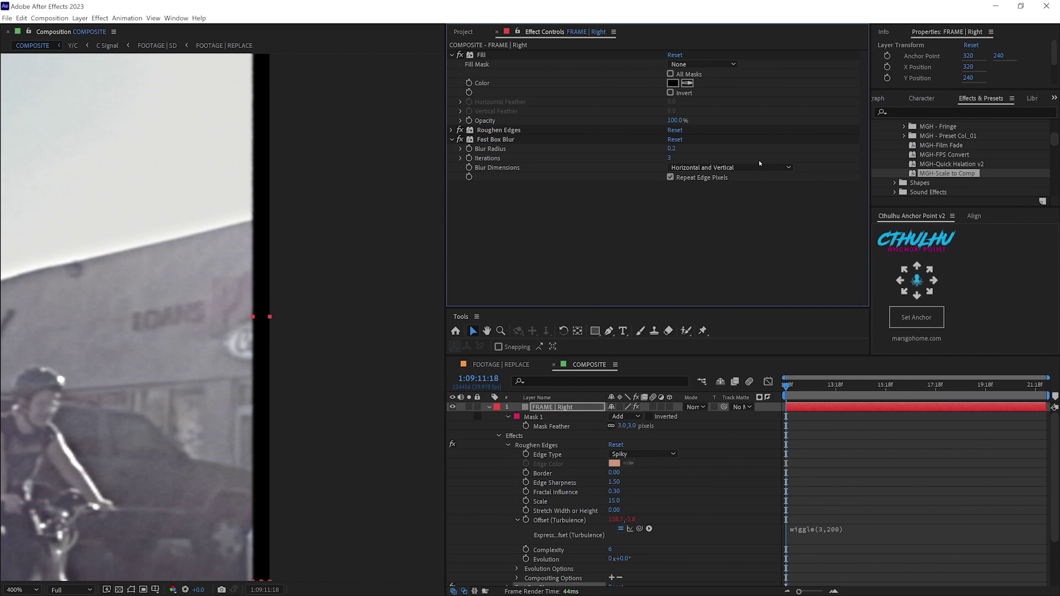
pyautogui.click(669, 158)
pyautogui.press('Return')
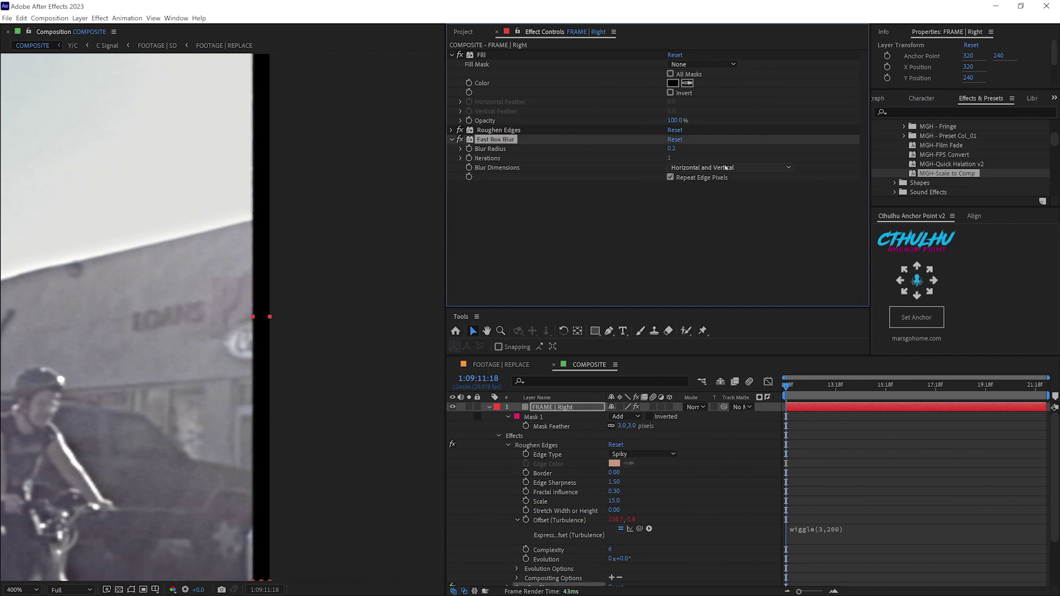
# - Restrict the blur to Horizontal, preview it, and keep iterations at 1
pyautogui.click(725, 167)
pyautogui.click(691, 188)
pyautogui.press('space')
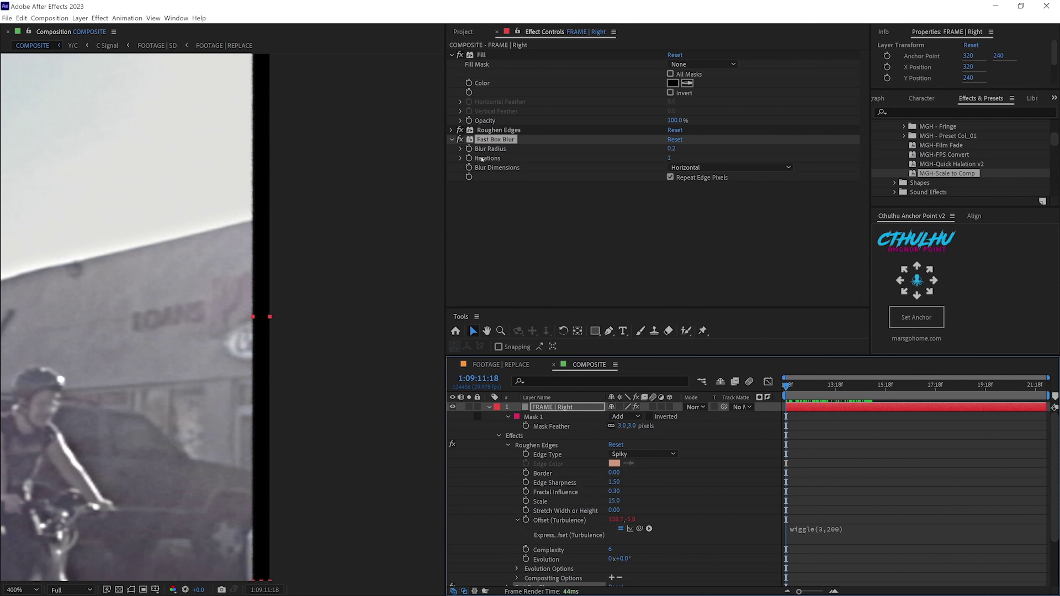
pyautogui.moveTo(669, 158); pyautogui.dragTo(690, 159)
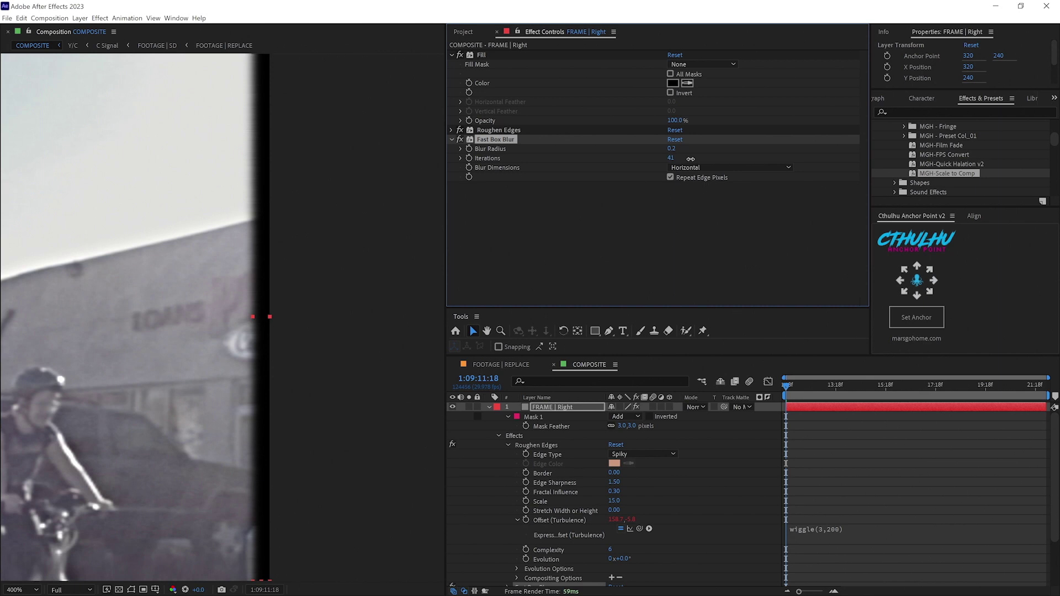
pyautogui.hotkey('ctrl', 'z')
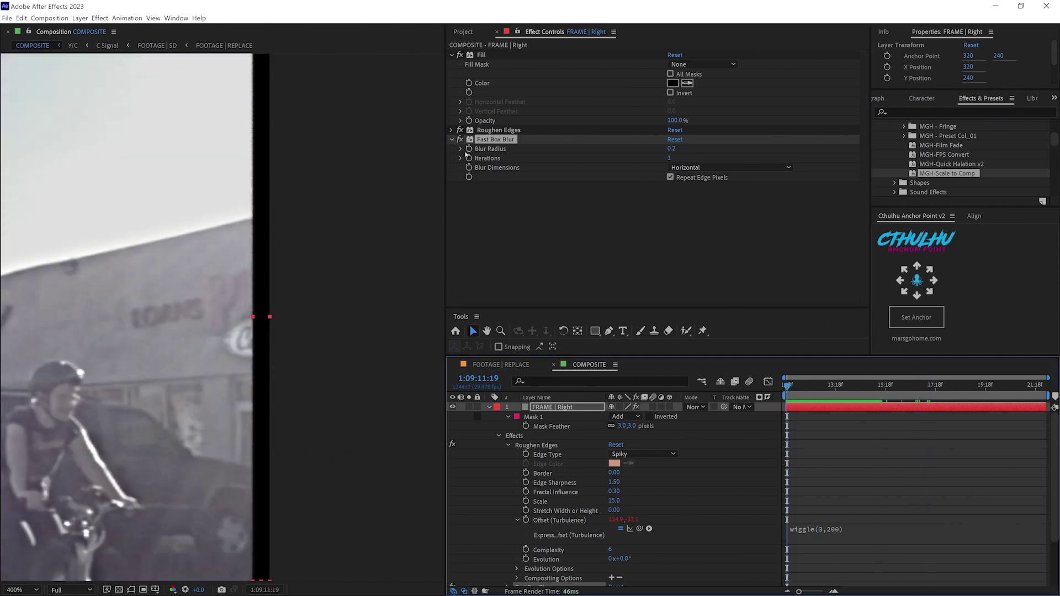
pyautogui.click(451, 140)
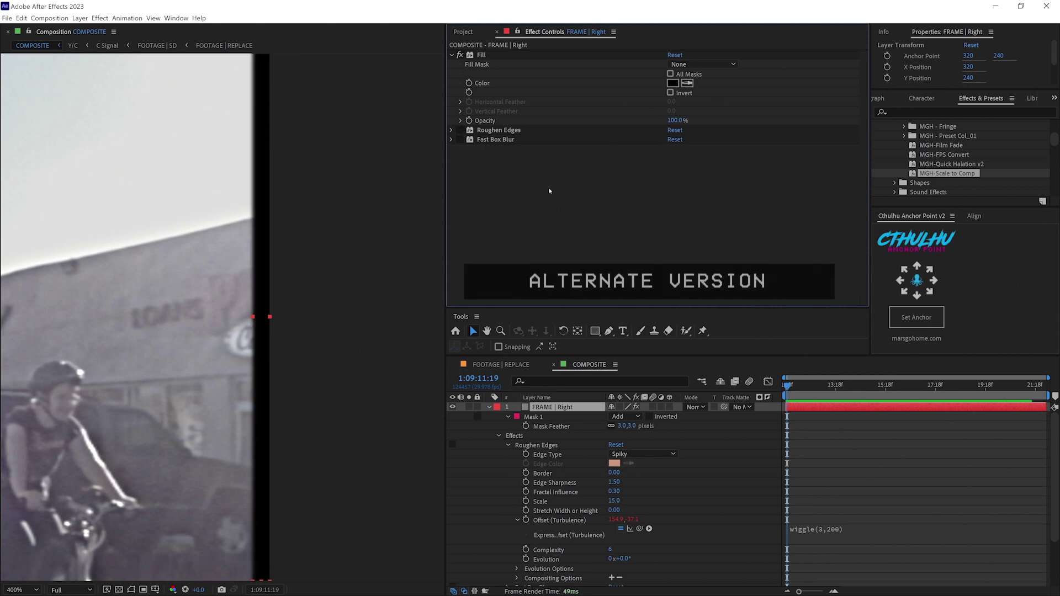
# - Apply Wave Warp with the Noise wave type and a 0° direction
pyautogui.hotkey('ctrl', 'space')
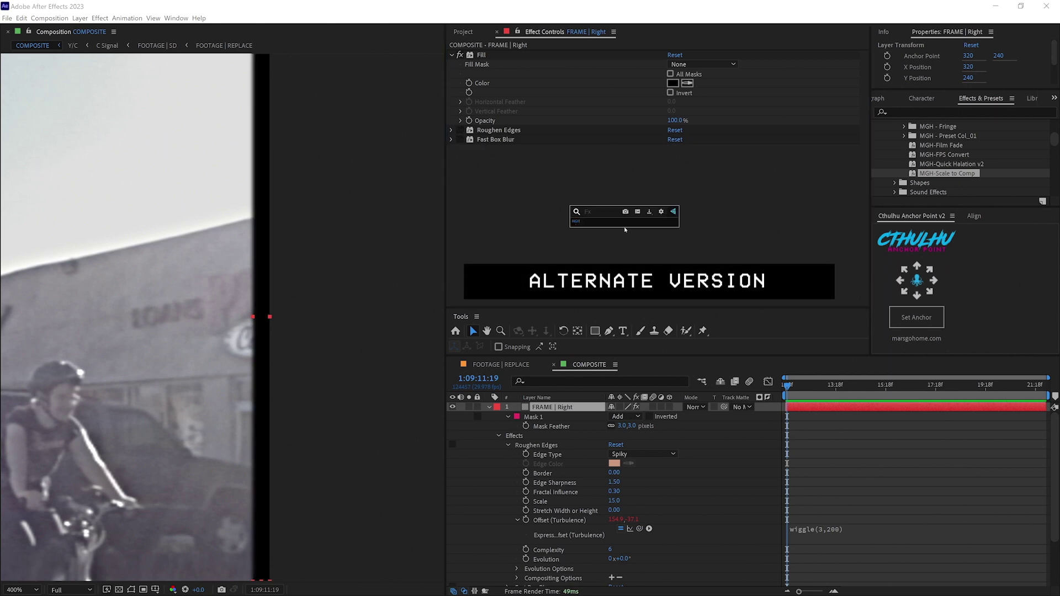
pyautogui.write('wav')
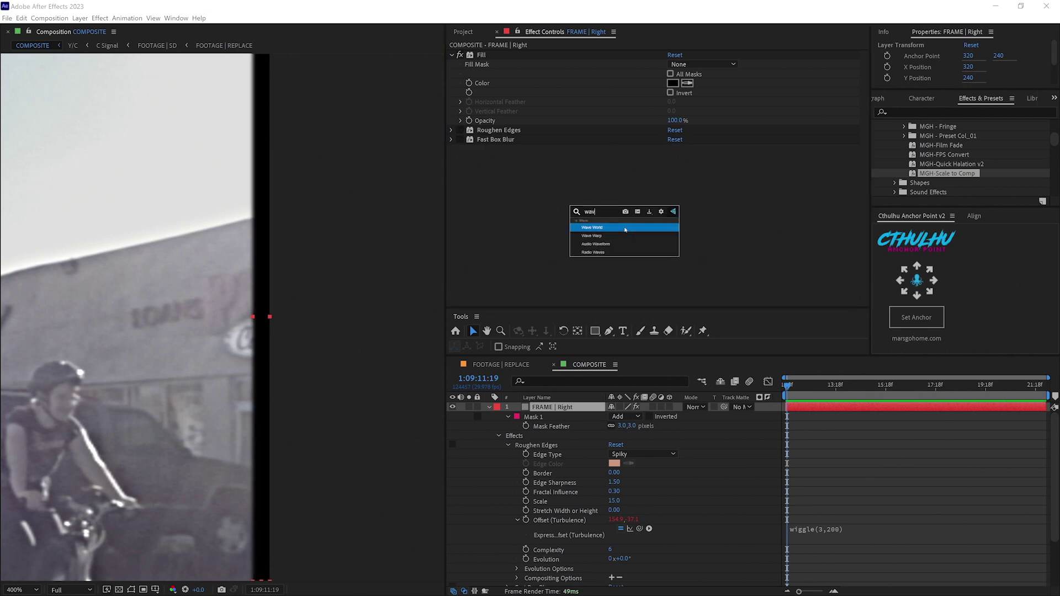
pyautogui.press('Down')
pyautogui.press('Return')
pyautogui.click(704, 158)
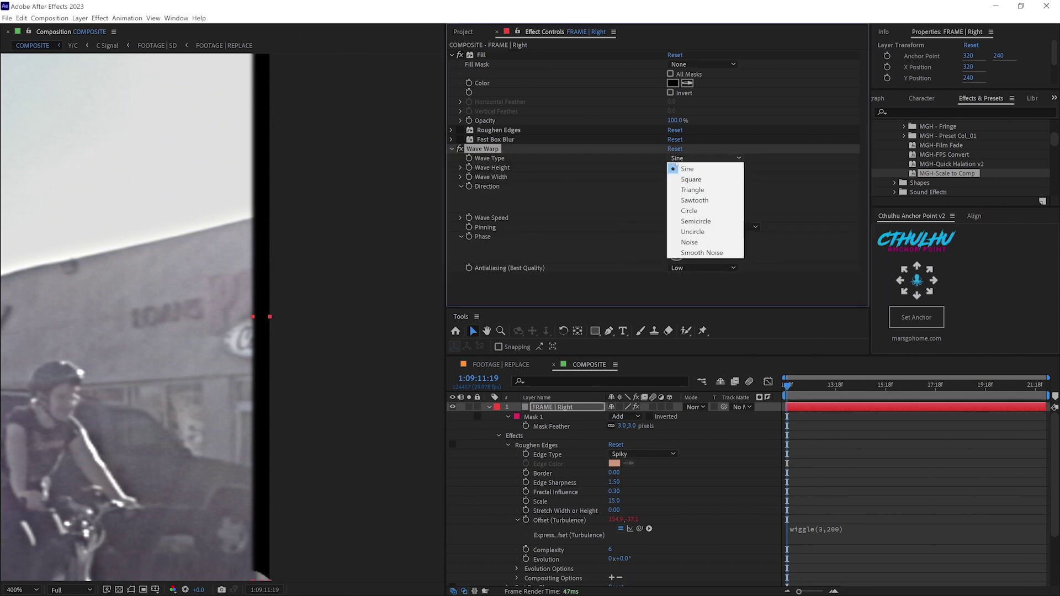
pyautogui.click(704, 241)
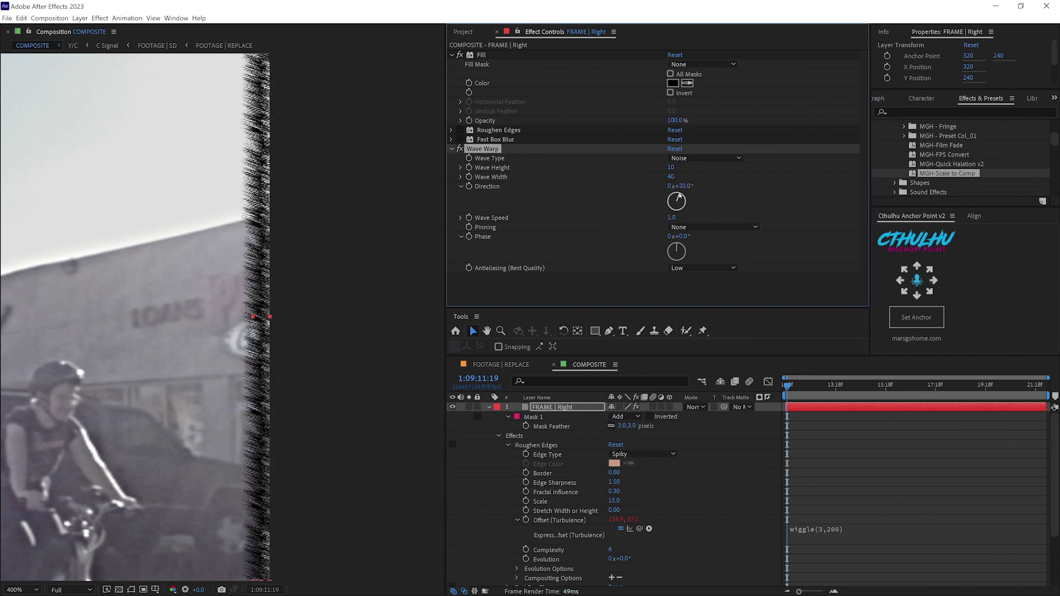
pyautogui.click(684, 186)
pyautogui.write('0')
pyautogui.press('Return')
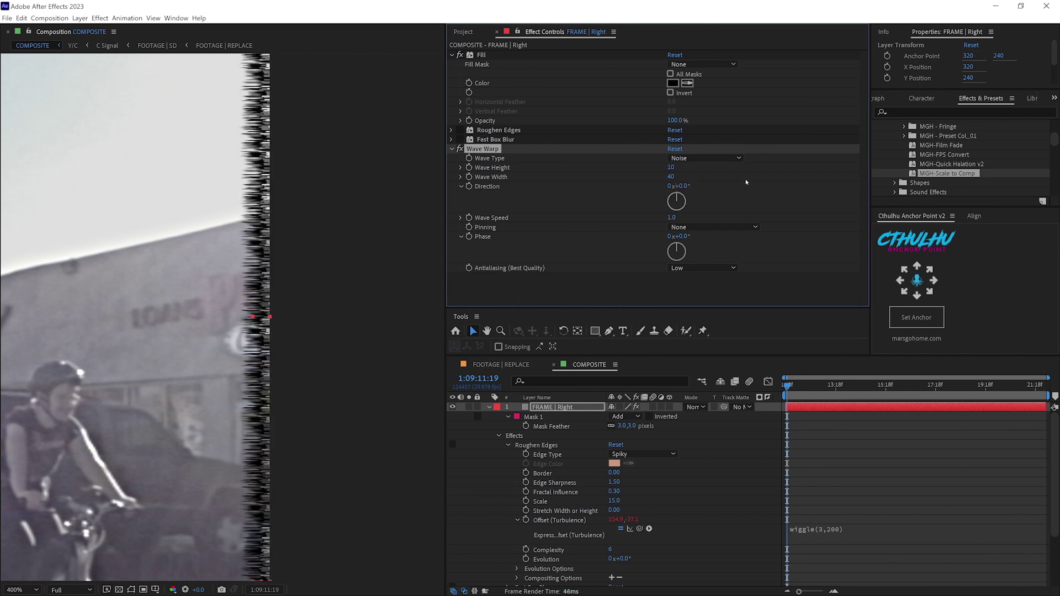
# - Bring Wave Height down to near 0 and raise Wave Width to 74
pyautogui.moveTo(671, 167); pyautogui.dragTo(666, 167)
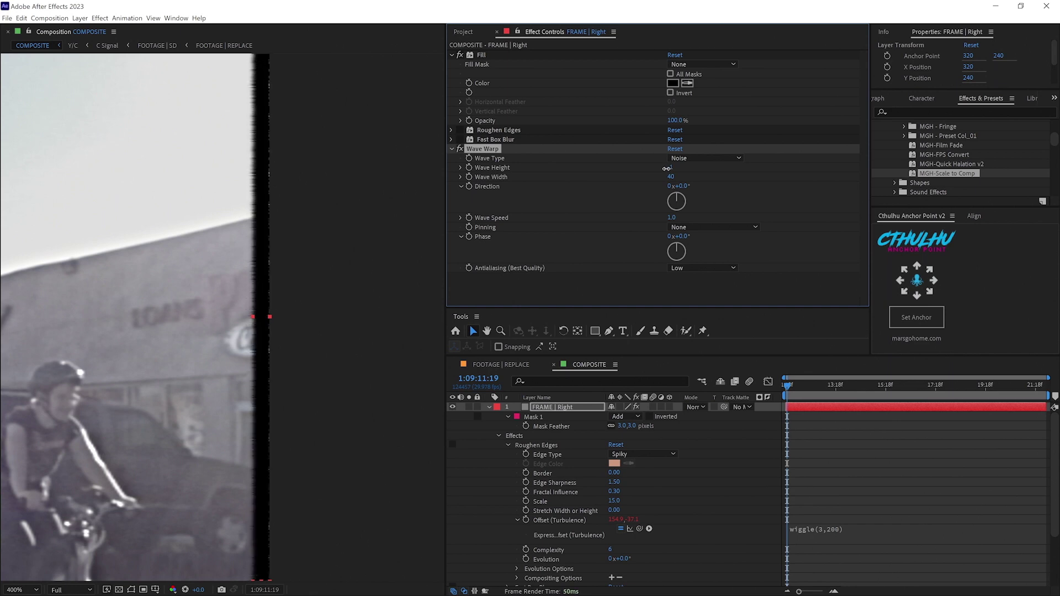
pyautogui.click(668, 168)
pyautogui.press('BackSpace')
pyautogui.write('.5')
pyautogui.press('Return')
pyautogui.moveTo(664, 176); pyautogui.dragTo(645, 190)
# - Preview the warped edge and re-enable Roughen Edges and Fast Box Blur
pyautogui.press(',')
pyautogui.press('space')
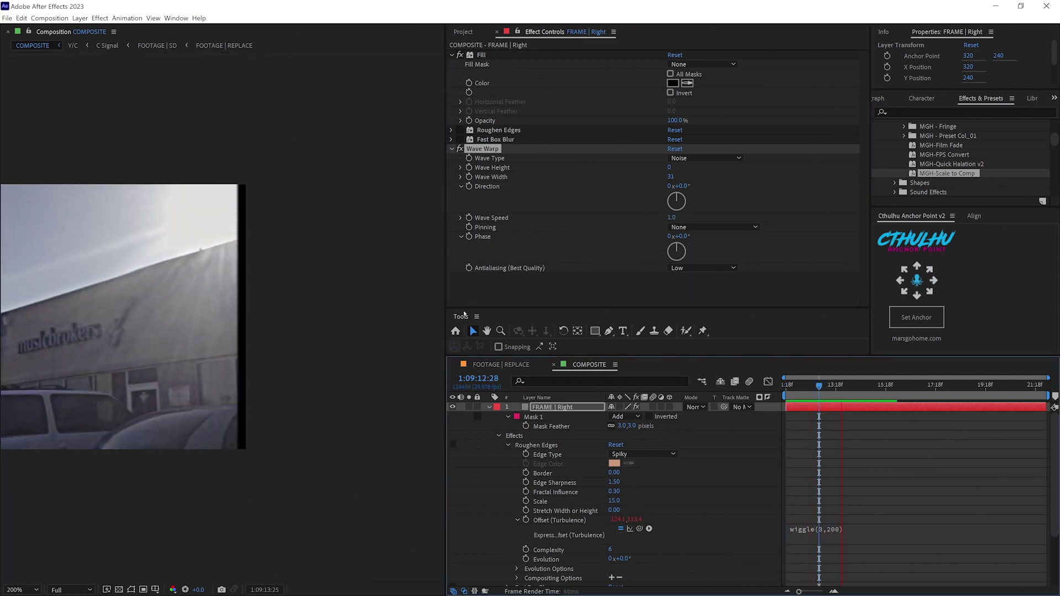
pyautogui.press('.')
pyautogui.click(460, 130)
pyautogui.click(460, 139)
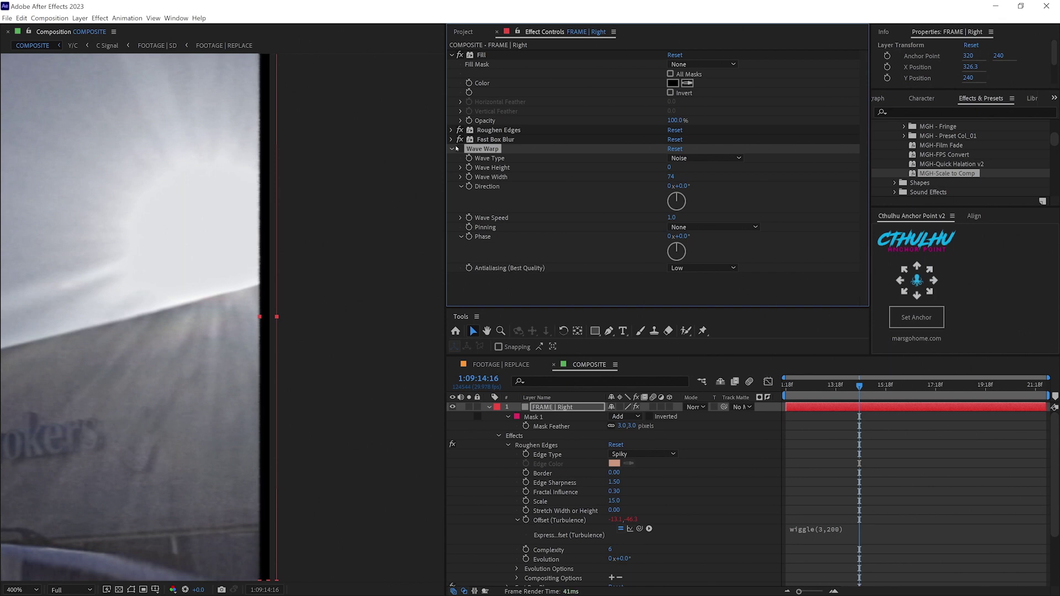
pyautogui.click(451, 149)
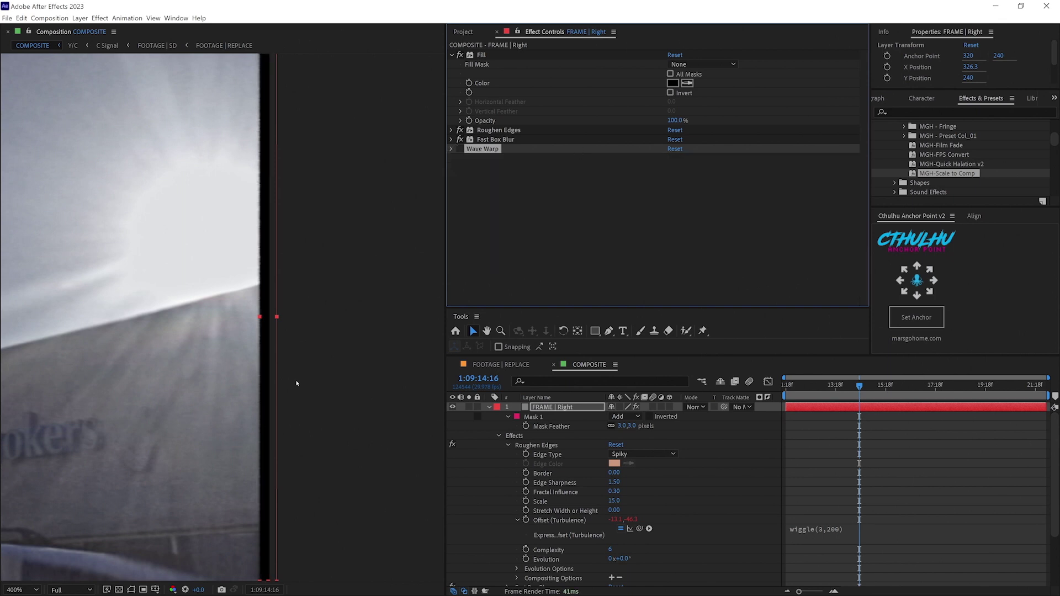
# - Duplicate FRAME | Right and name the copy FRAME | Left
pyautogui.press('.')
pyautogui.press(',')
pyautogui.press(',')
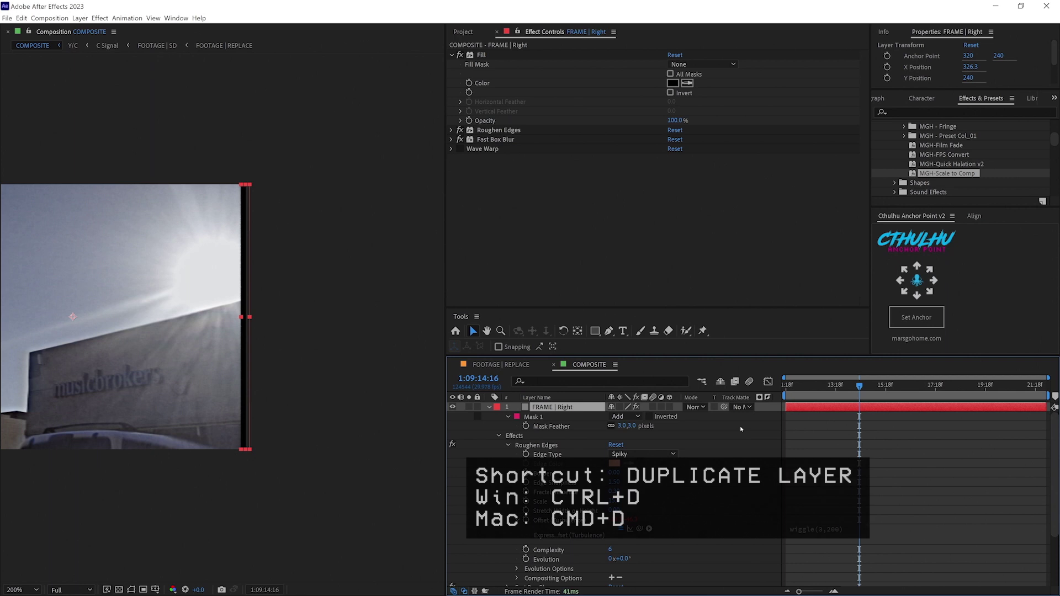
pyautogui.hotkey('ctrl', 'd')
pyautogui.press('Return')
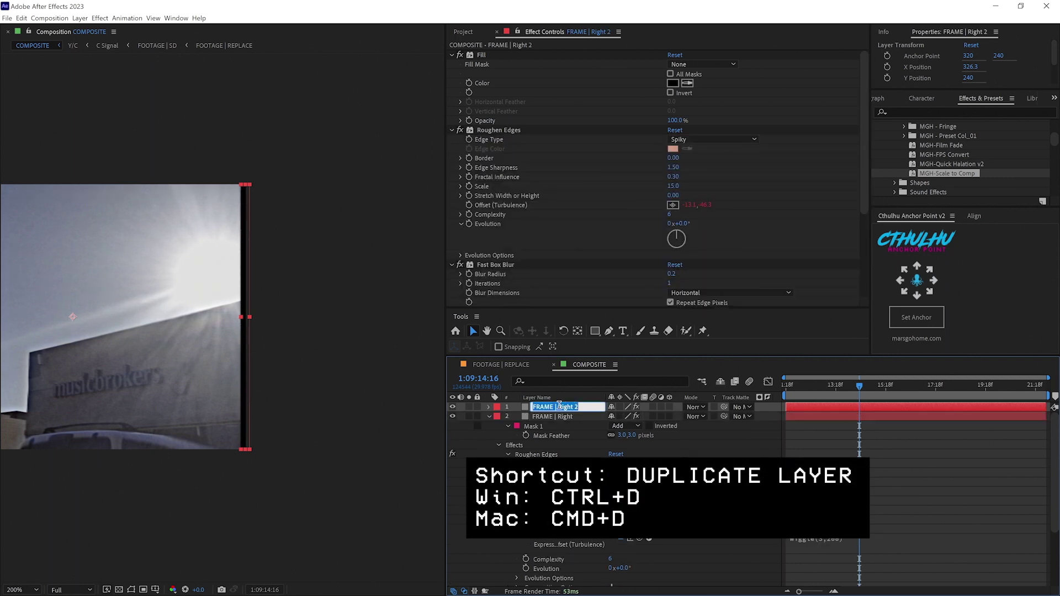
pyautogui.moveTo(559, 407); pyautogui.dragTo(615, 410)
pyautogui.write('Left')
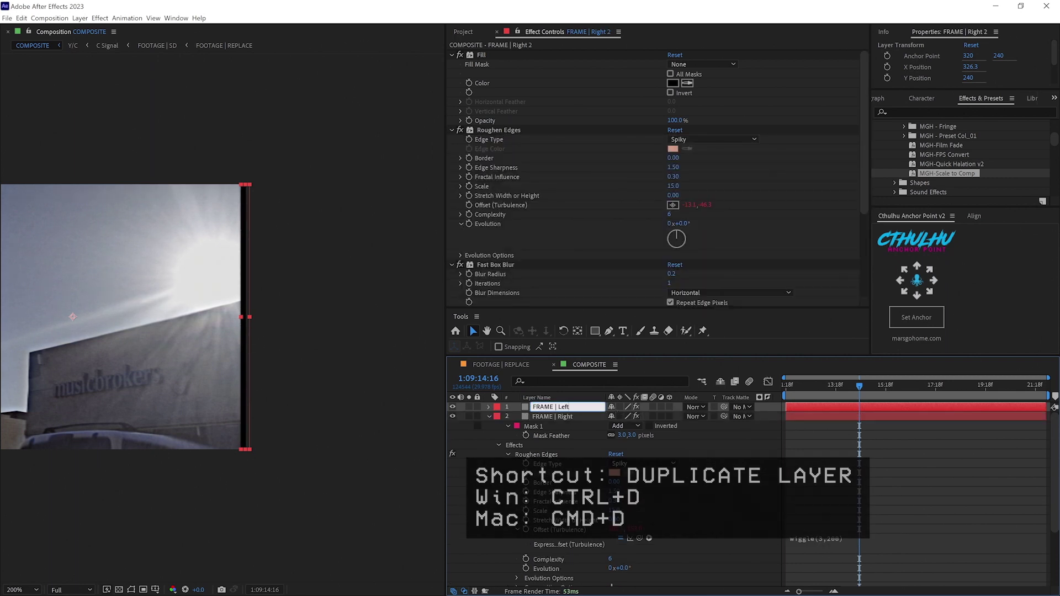
pyautogui.press('Return')
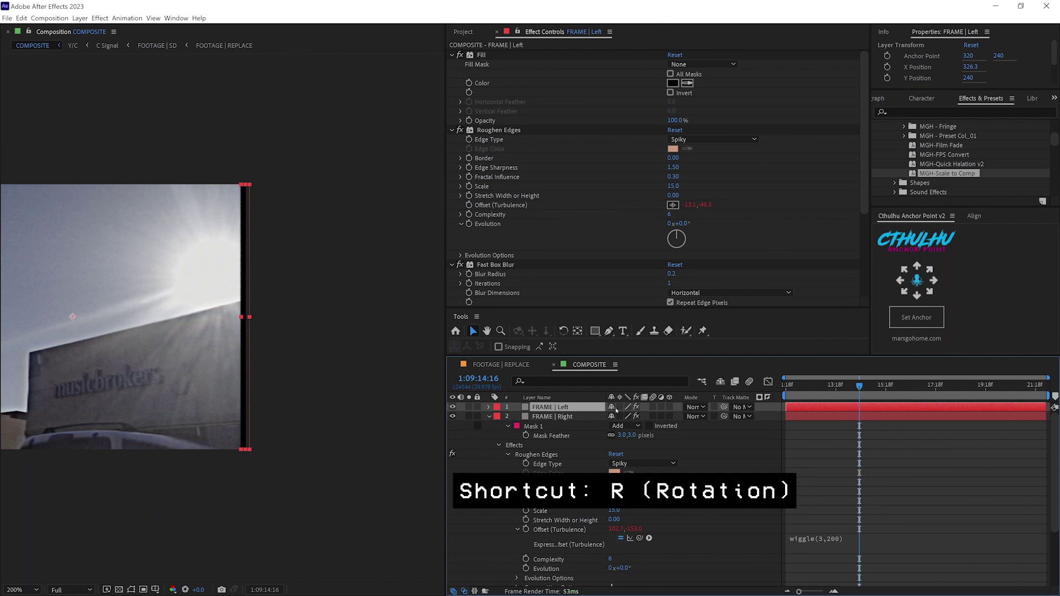
# - Rotate FRAME | Left 180° and line it up with the footage's left edge
pyautogui.press('r')
pyautogui.click(621, 415)
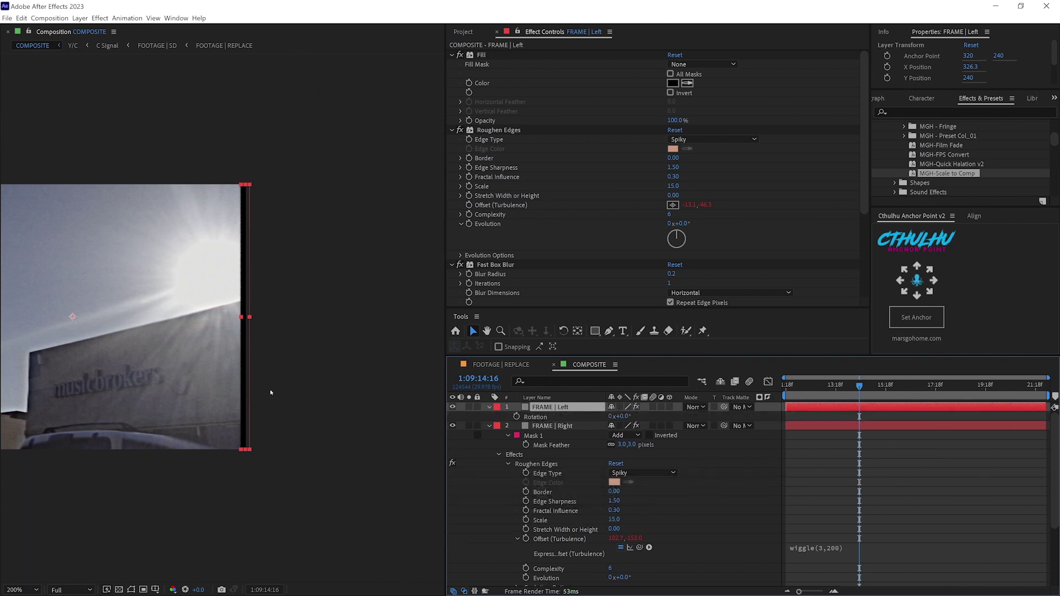
pyautogui.write('18')
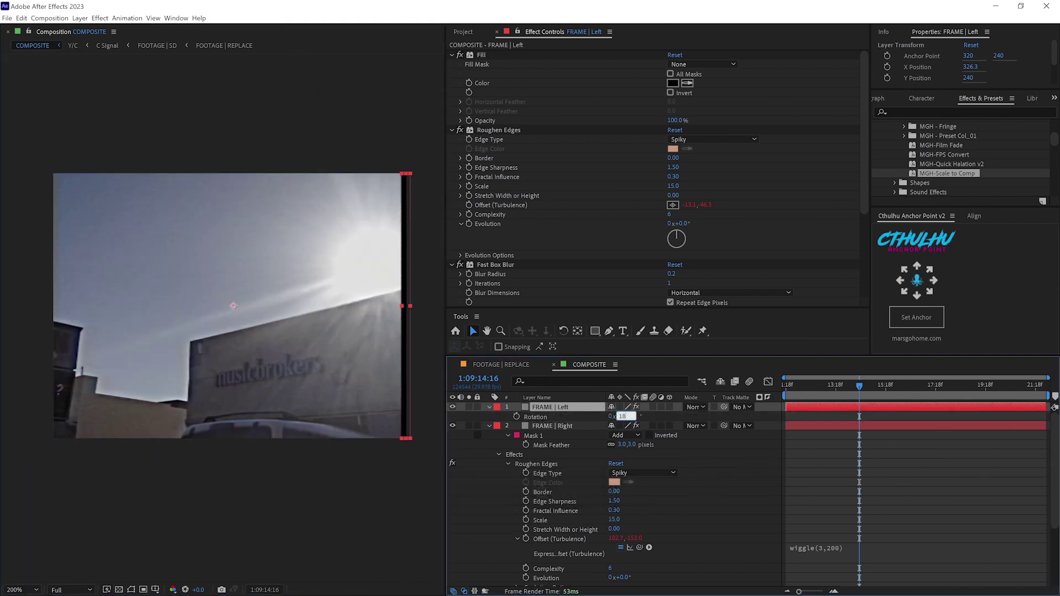
pyautogui.write('0')
pyautogui.press('Return')
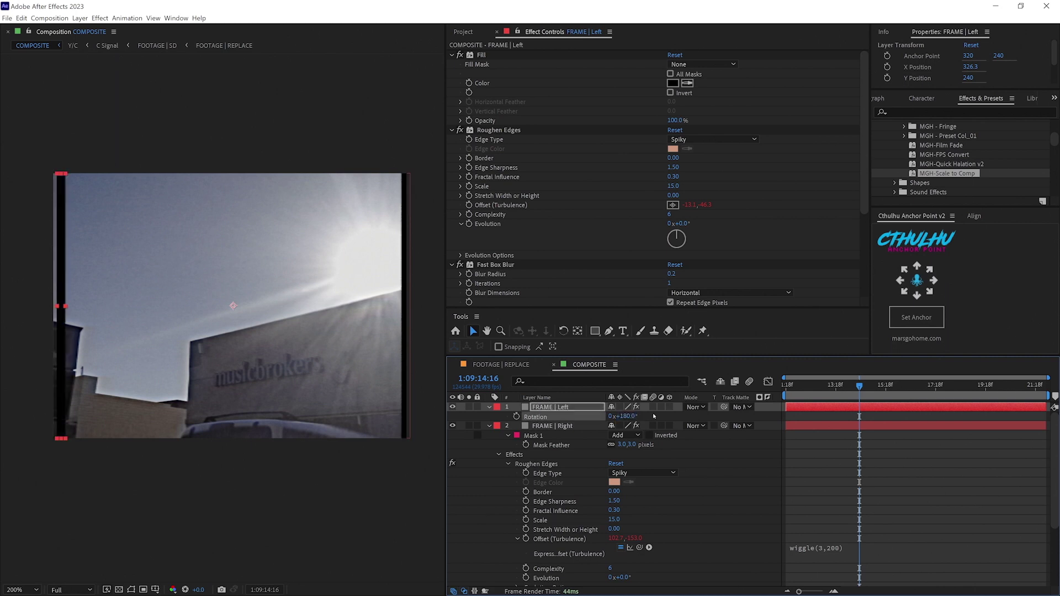
pyautogui.moveTo(61, 385); pyautogui.dragTo(56, 385)
pyautogui.scroll(1, 71, 237)
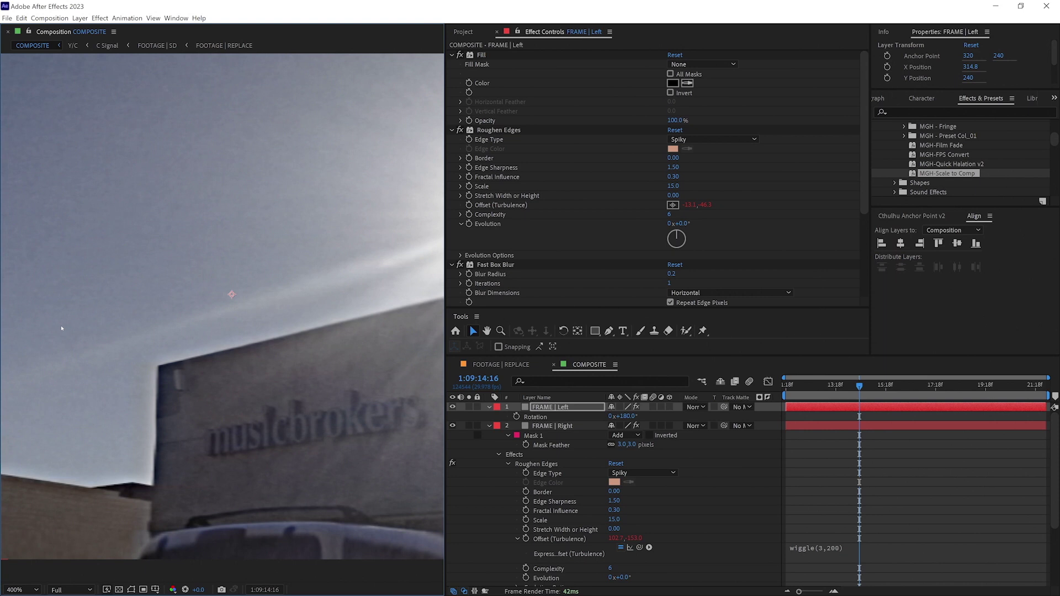
pyautogui.moveTo(71, 237); pyautogui.dragTo(334, 249)
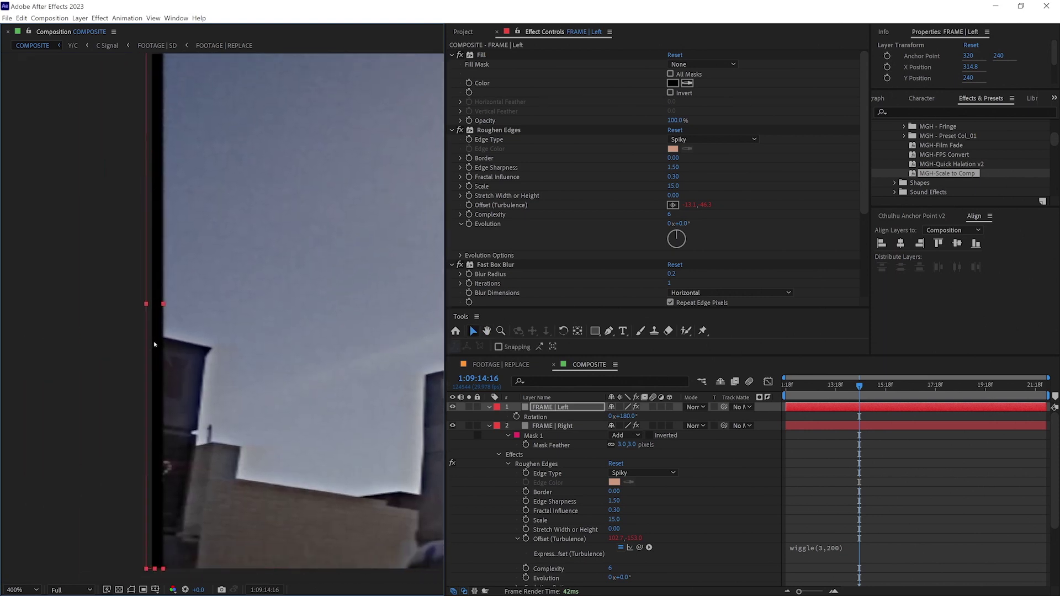
pyautogui.moveTo(157, 346); pyautogui.dragTo(149, 345)
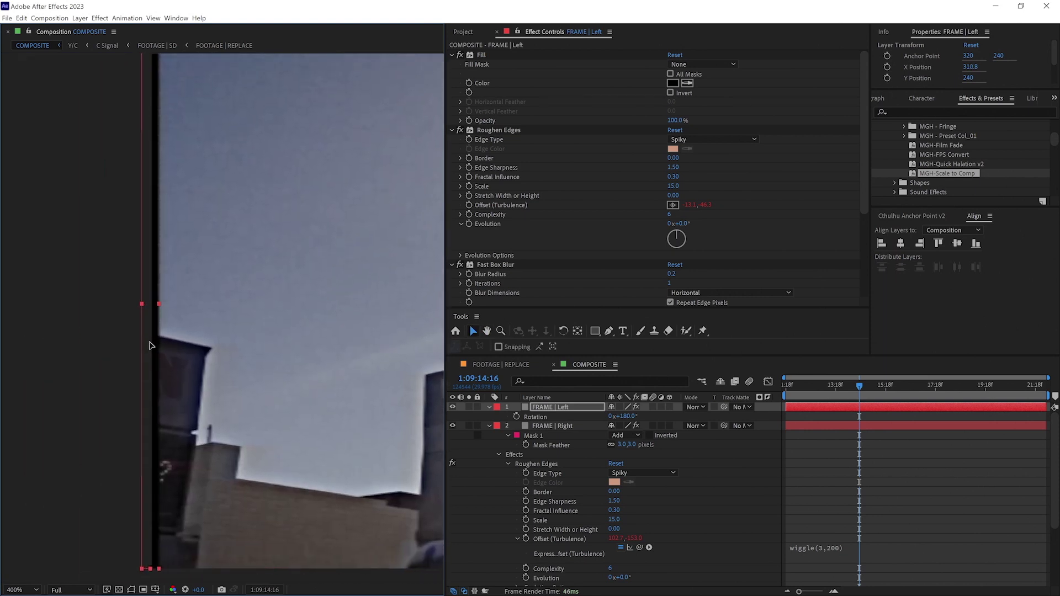
pyautogui.scroll(-4, 267, 276)
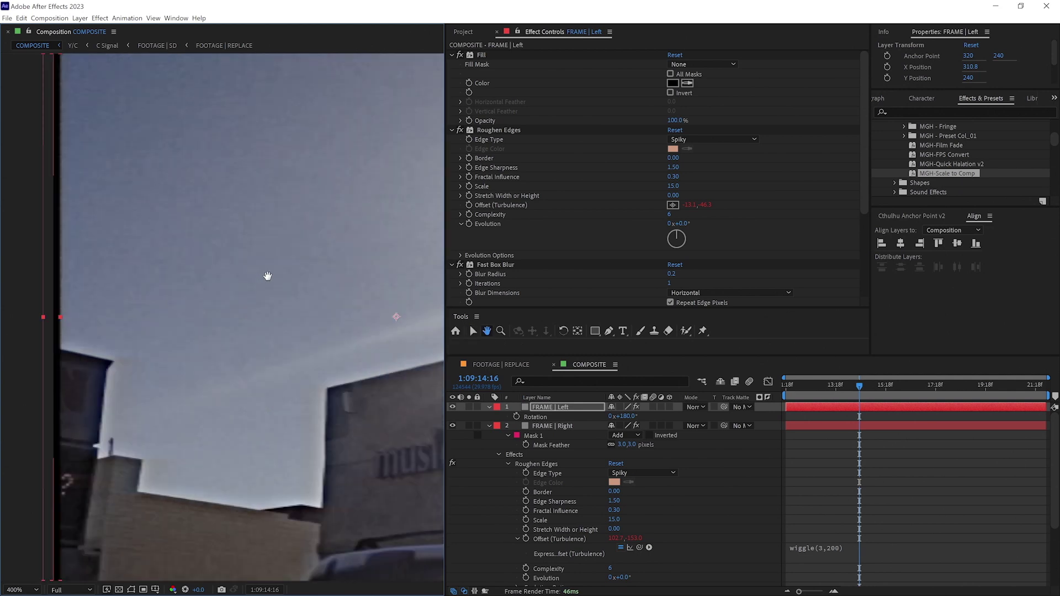
pyautogui.scroll(2, 220, 277)
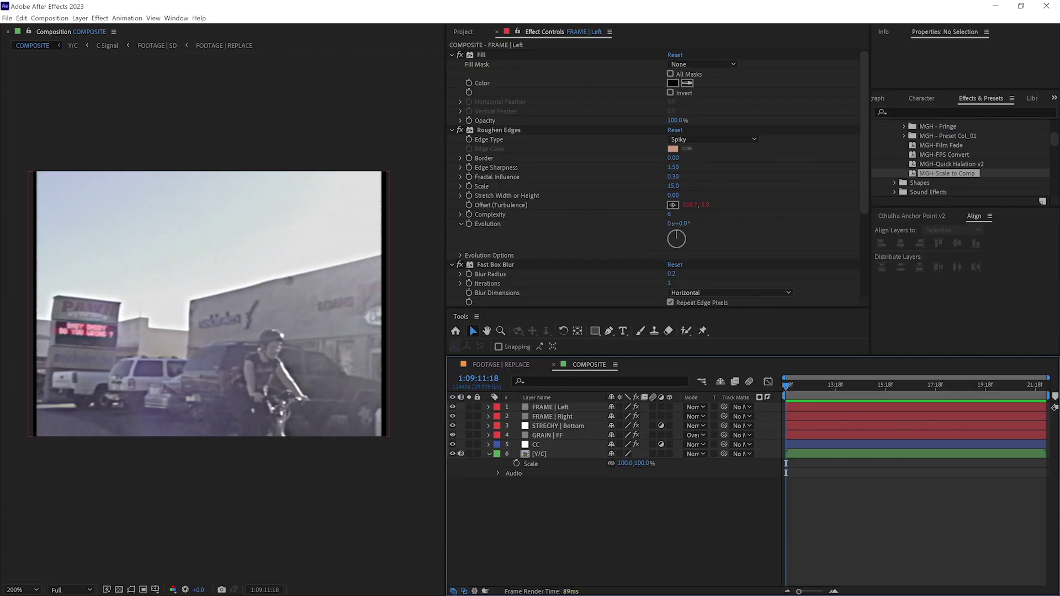
# - Duplicate the [Y/C] layer and rename the copy Y/C | Ghosting
pyautogui.click(571, 453)
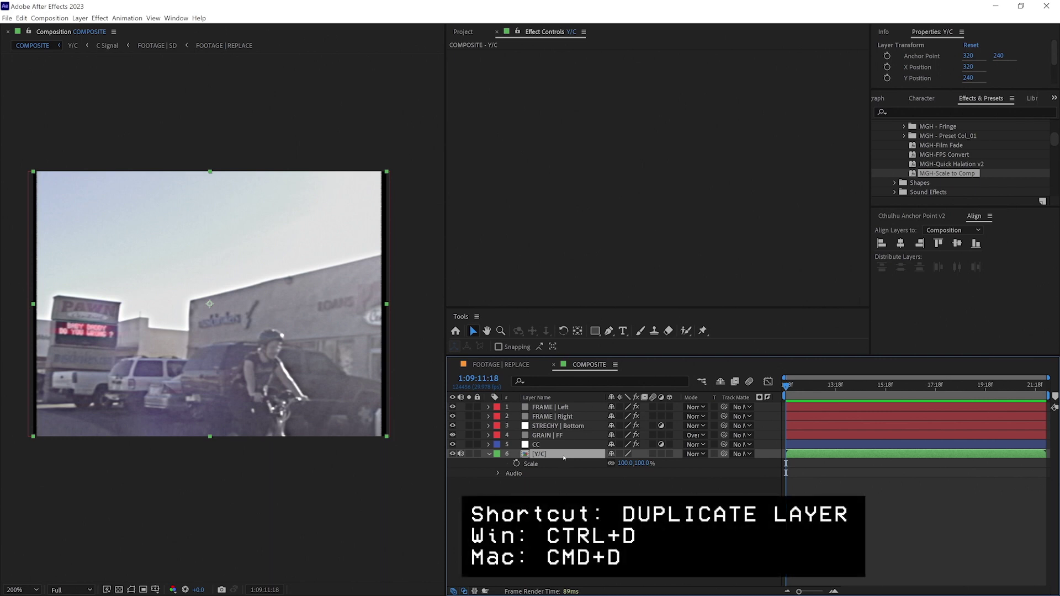
pyautogui.hotkey('ctrl', 'd')
pyautogui.press('Return')
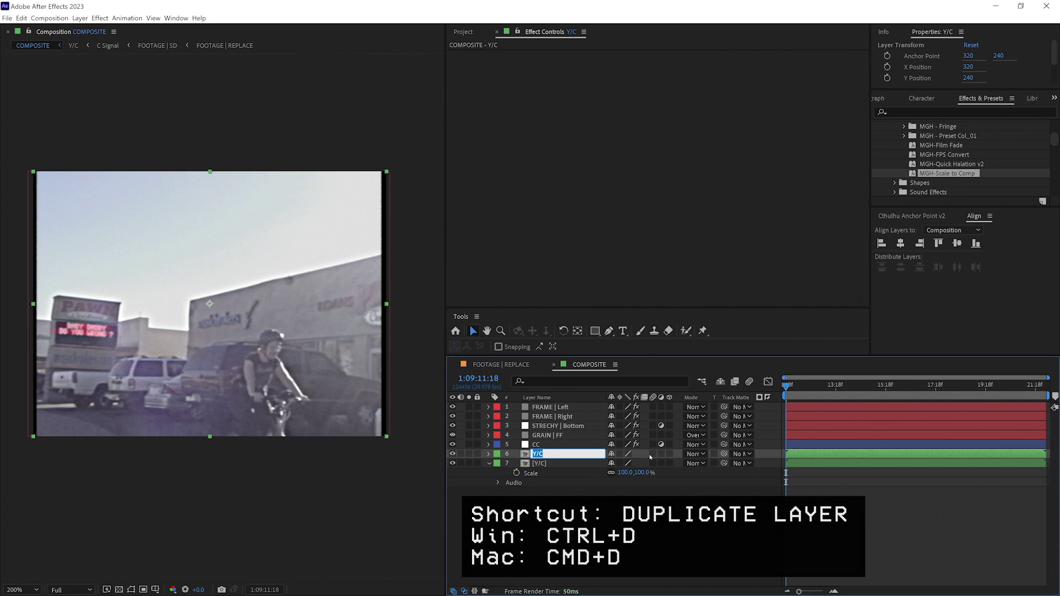
pyautogui.click(587, 455)
pyautogui.write('| Ghosting')
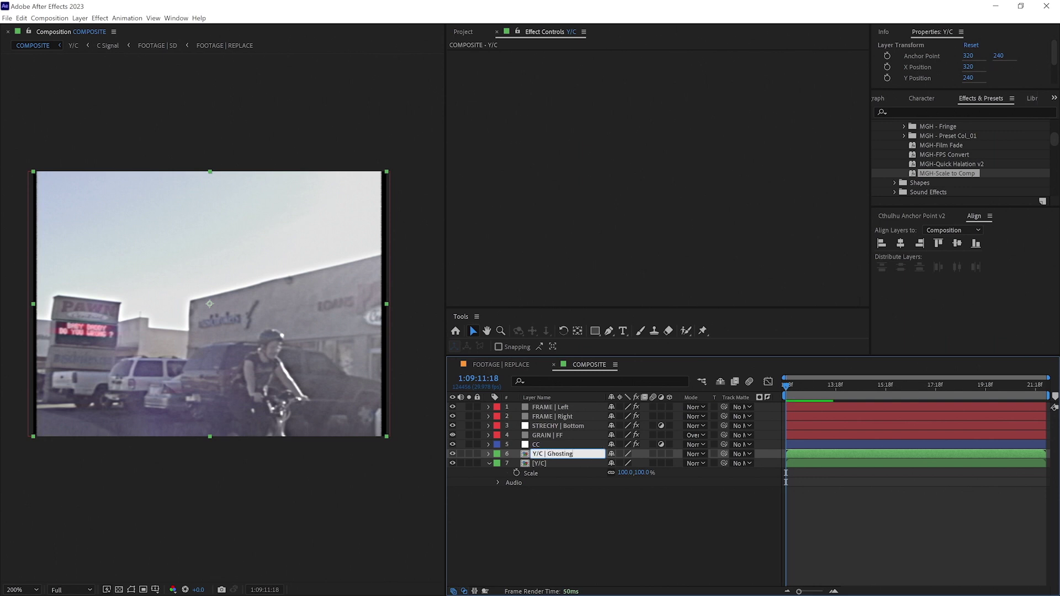
pyautogui.press('Return')
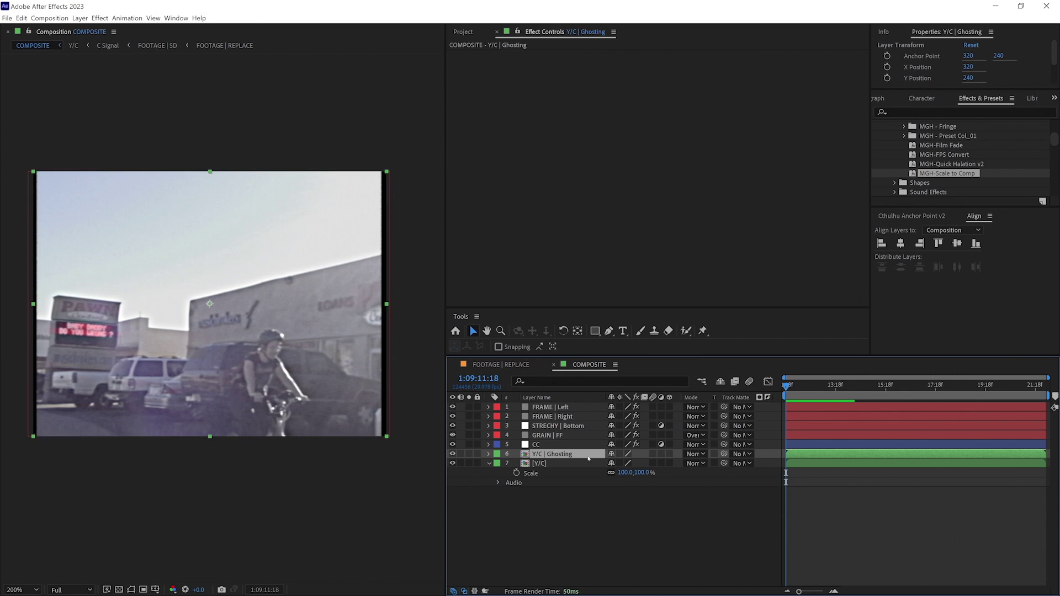
# - Add a Gaussian Blur of Blurriness 50 limited to the Horizontal dimension
pyautogui.hotkey('ctrl', 'space')
pyautogui.write('gaussian')
pyautogui.press('Return')
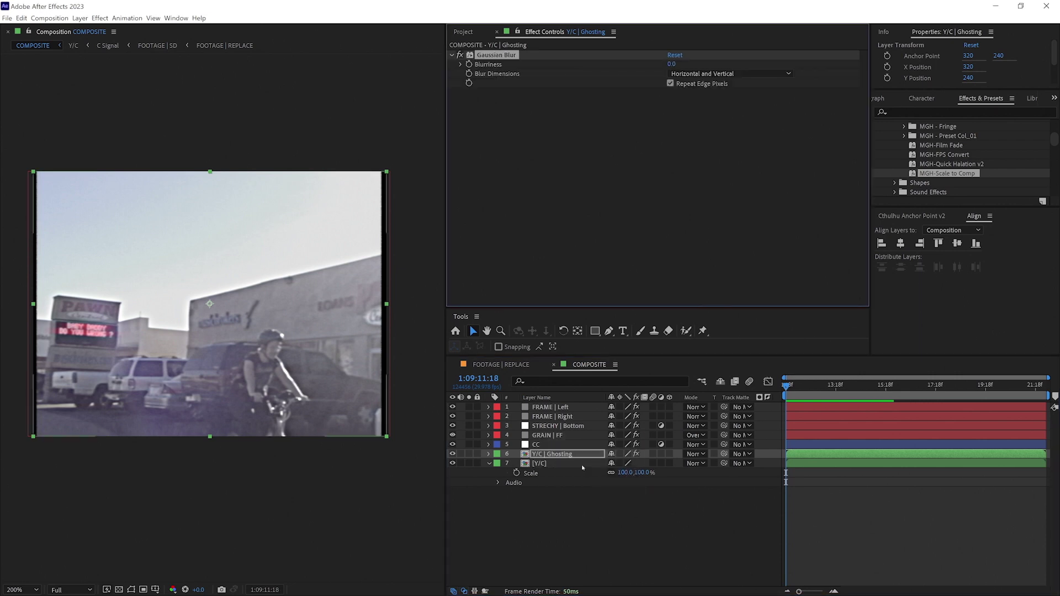
pyautogui.click(671, 64)
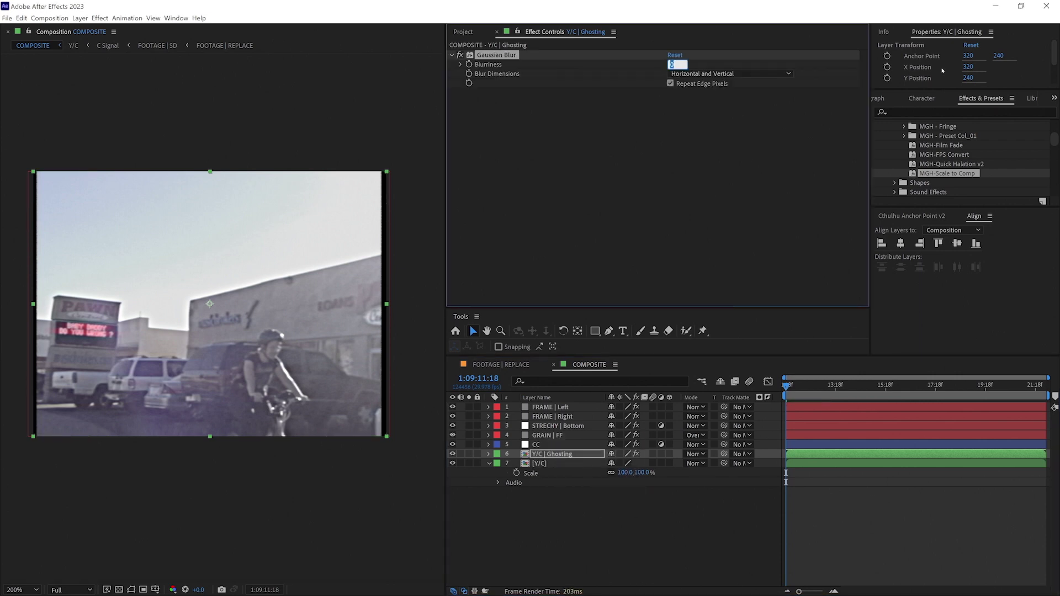
pyautogui.write('50')
pyautogui.press('Return')
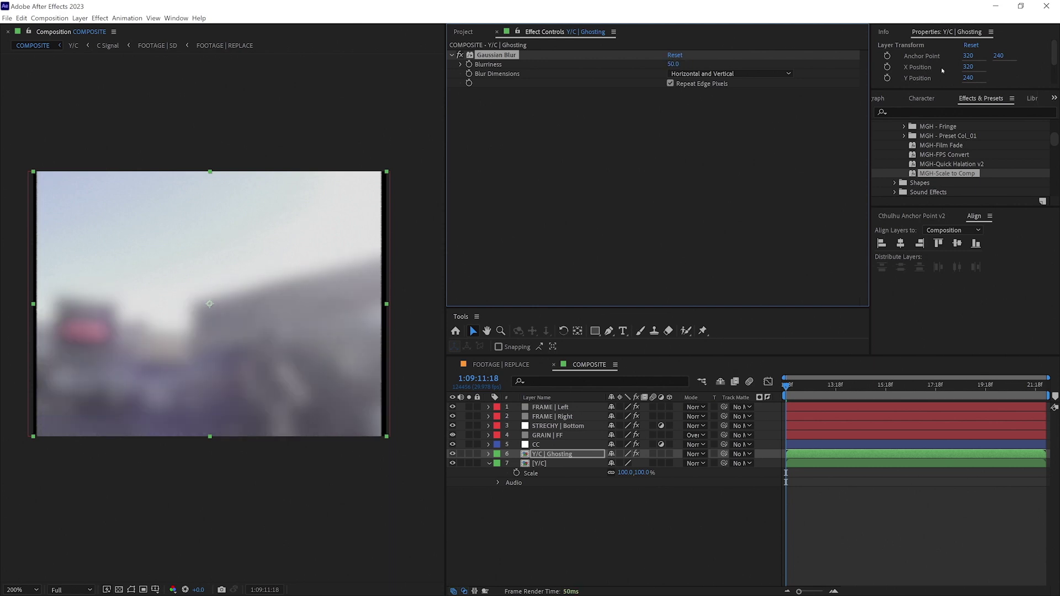
pyautogui.click(717, 74)
pyautogui.click(696, 91)
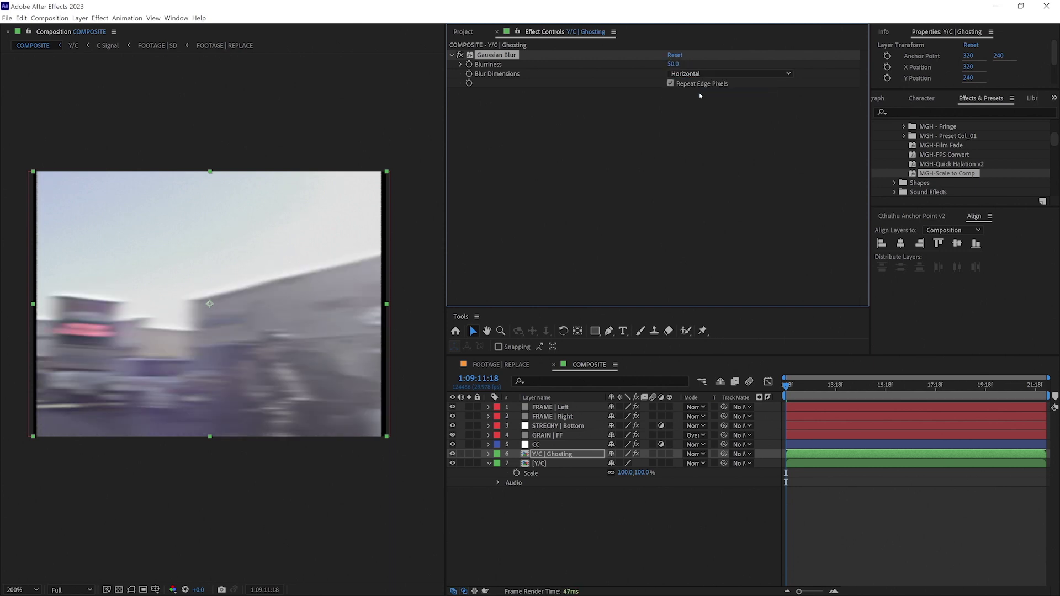
pyautogui.click(549, 454)
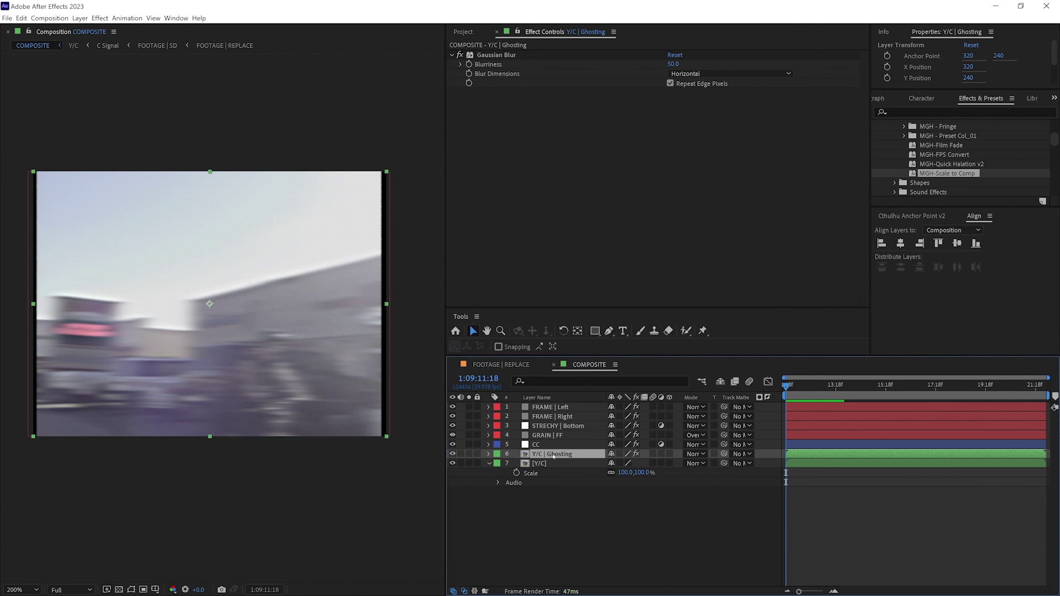
pyautogui.press('t')
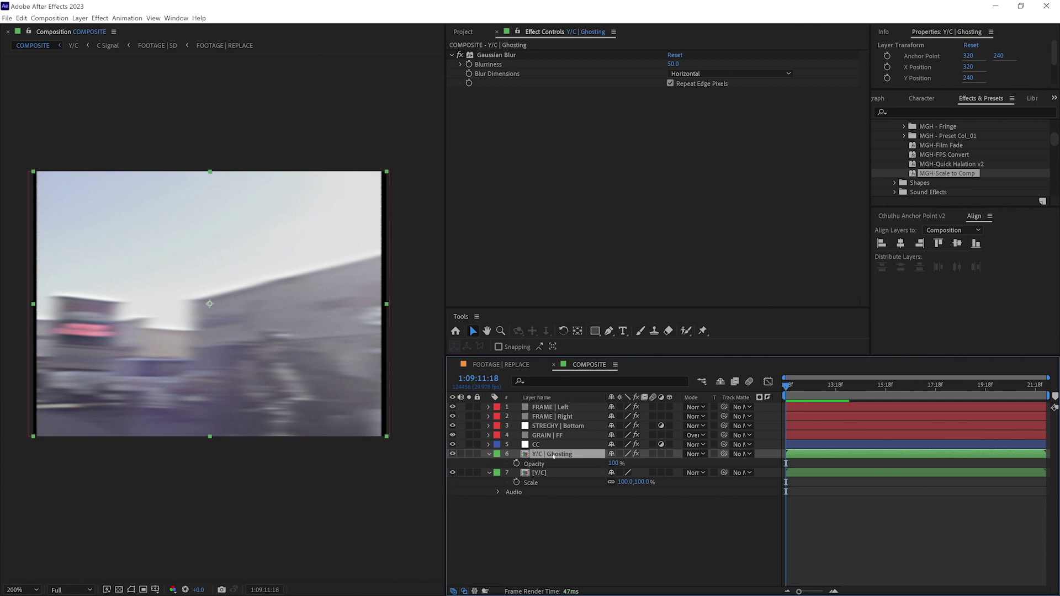
# - Set the Y/C | Ghosting layer's opacity to 5%
pyautogui.click(614, 463)
pyautogui.write('5')
pyautogui.press('Return')
pyautogui.press('.')
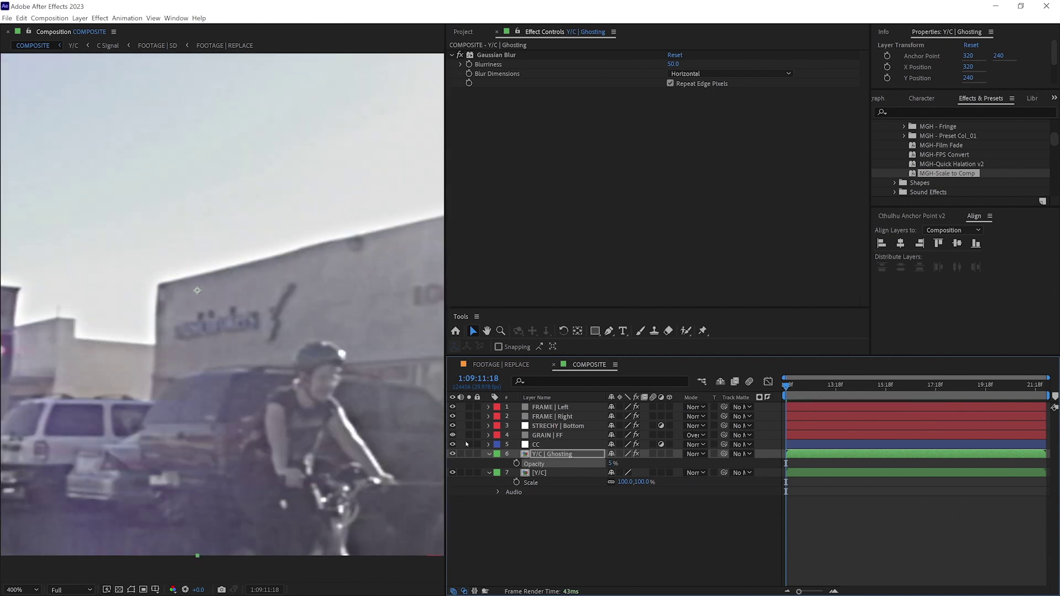
# - Shift the ghosting layer to X position 326
pyautogui.click(541, 456)
pyautogui.press('p')
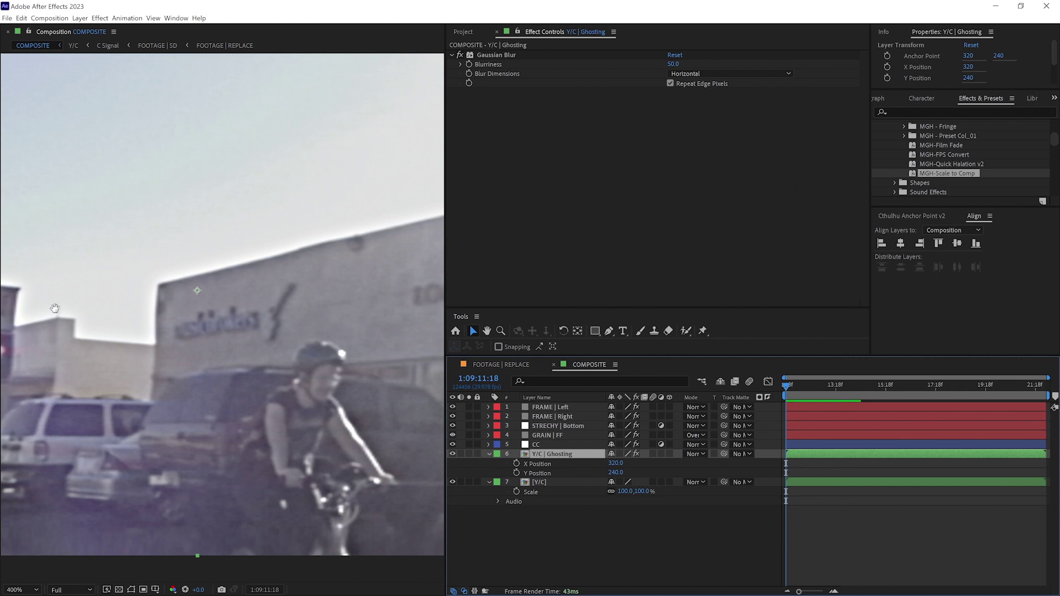
pyautogui.hscroll(-5, 53, 308)
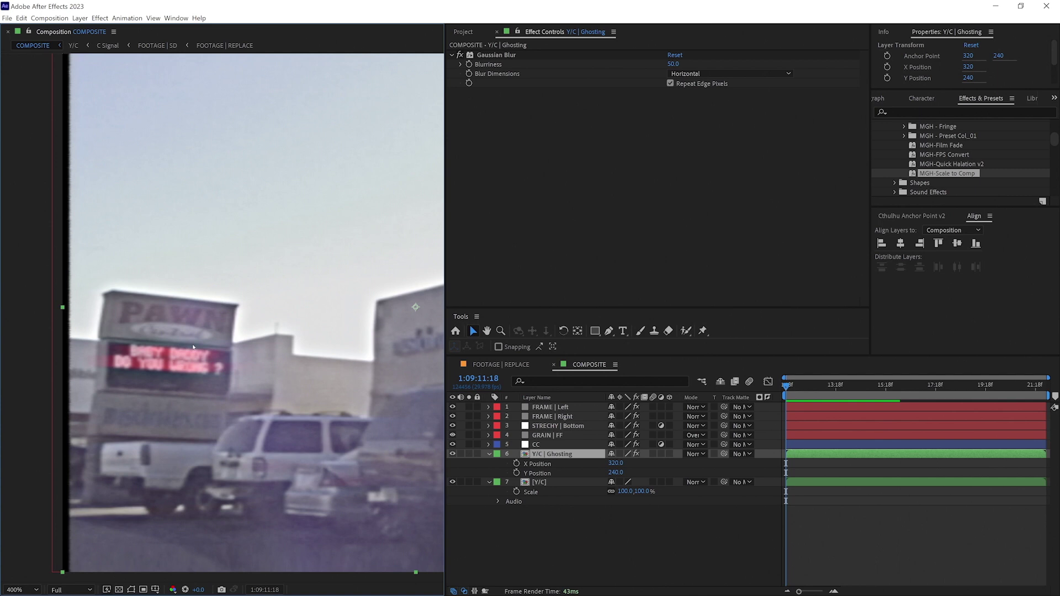
pyautogui.click(614, 463)
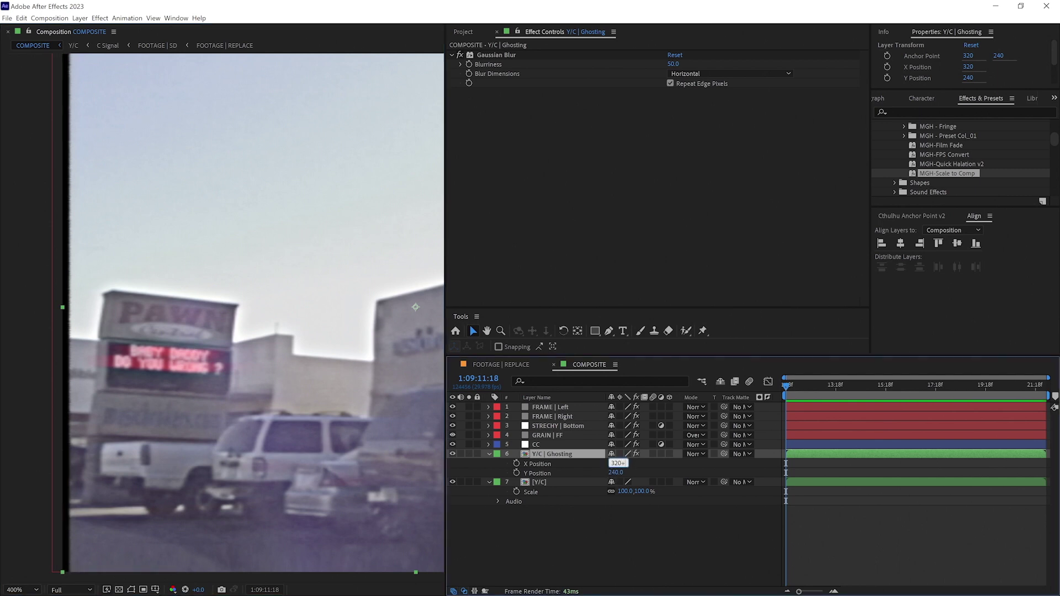
pyautogui.write('326')
pyautogui.press('Return')
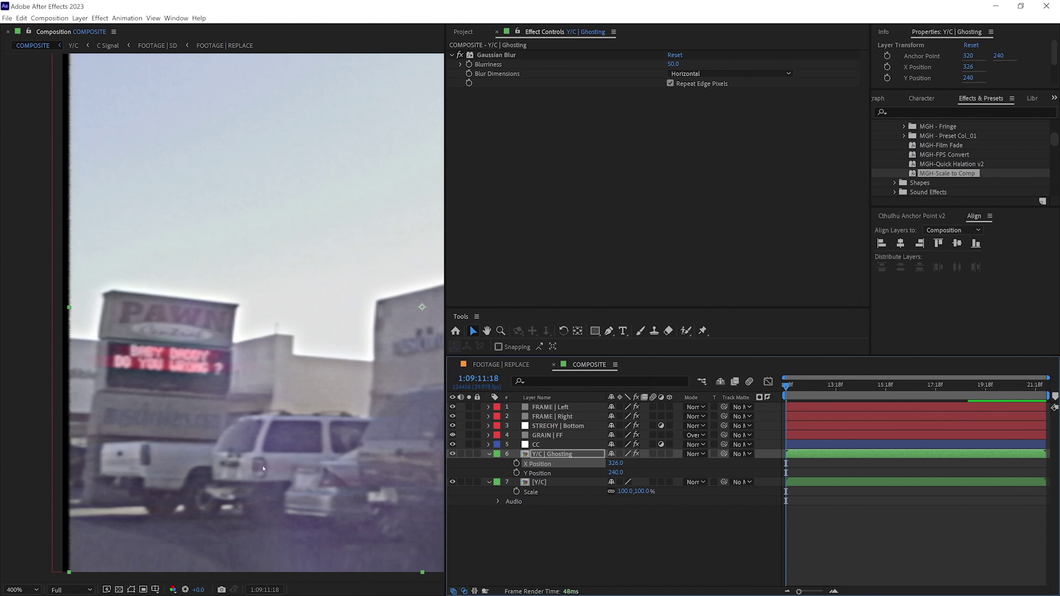
# - Raise the ghost's opacity to 10%, preview it, and return to the start
pyautogui.scroll(-2, 219, 375)
pyautogui.press('t')
pyautogui.press('space')
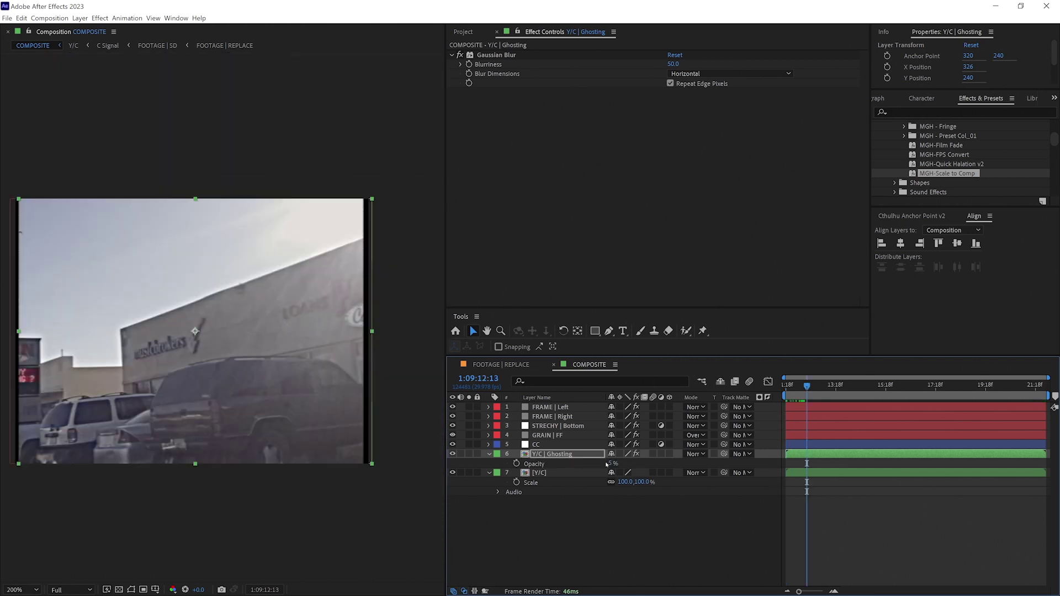
pyautogui.moveTo(611, 463); pyautogui.dragTo(615, 462)
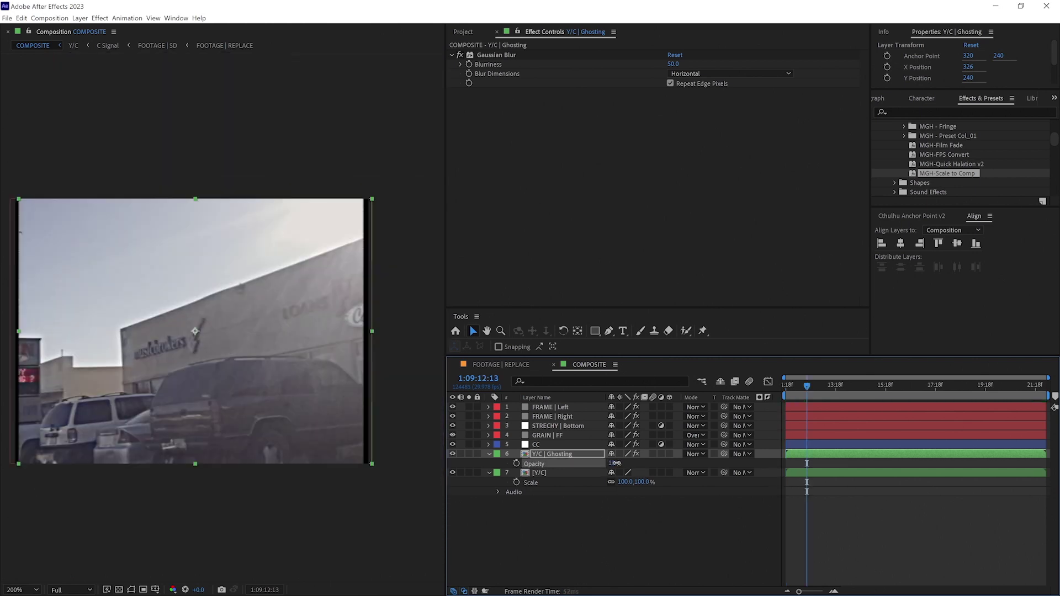
pyautogui.press('space')
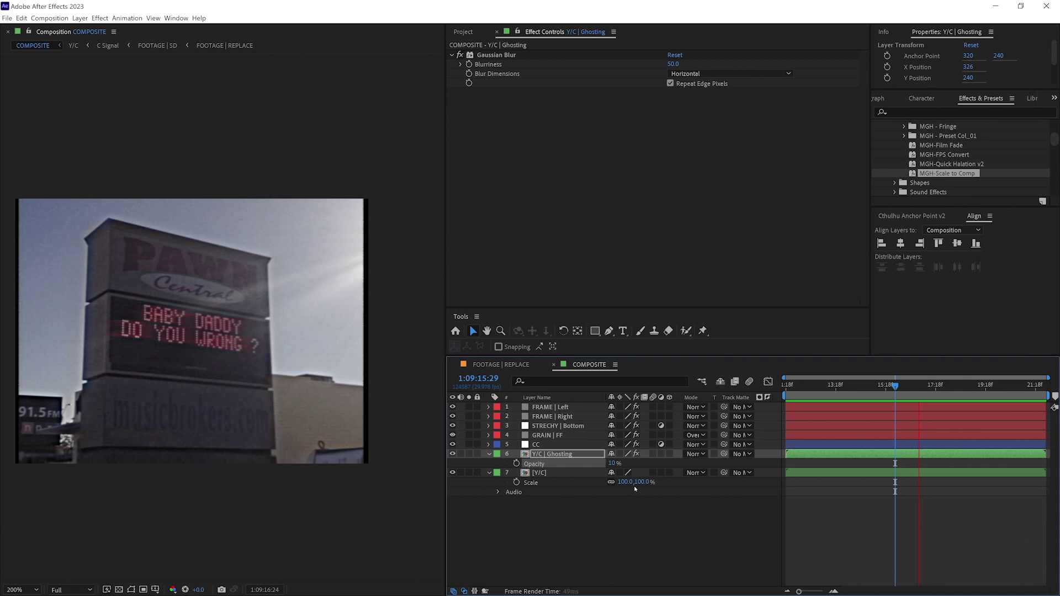
pyautogui.press('space')
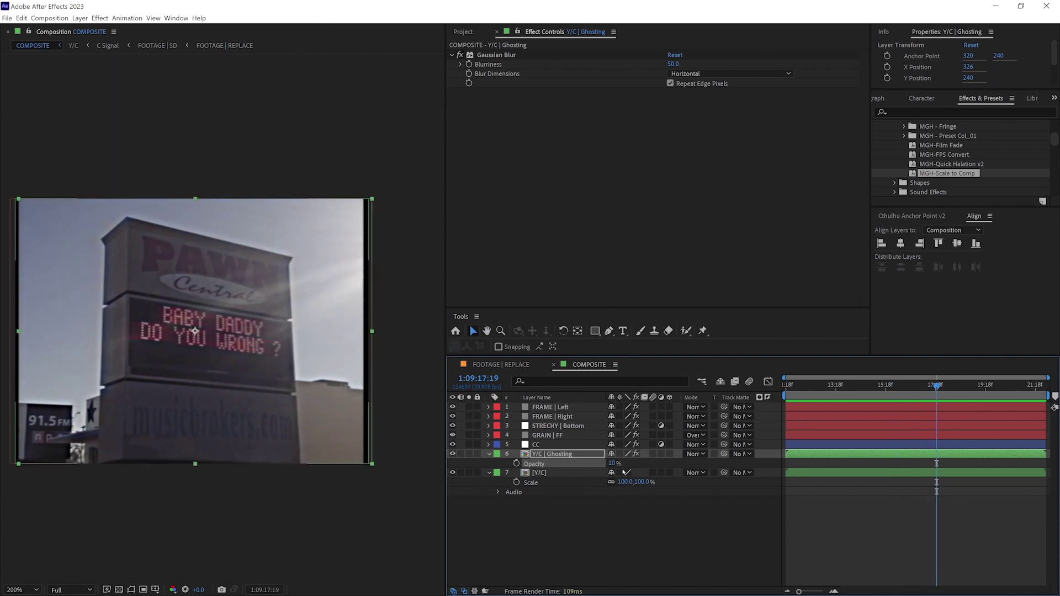
pyautogui.press('Home')
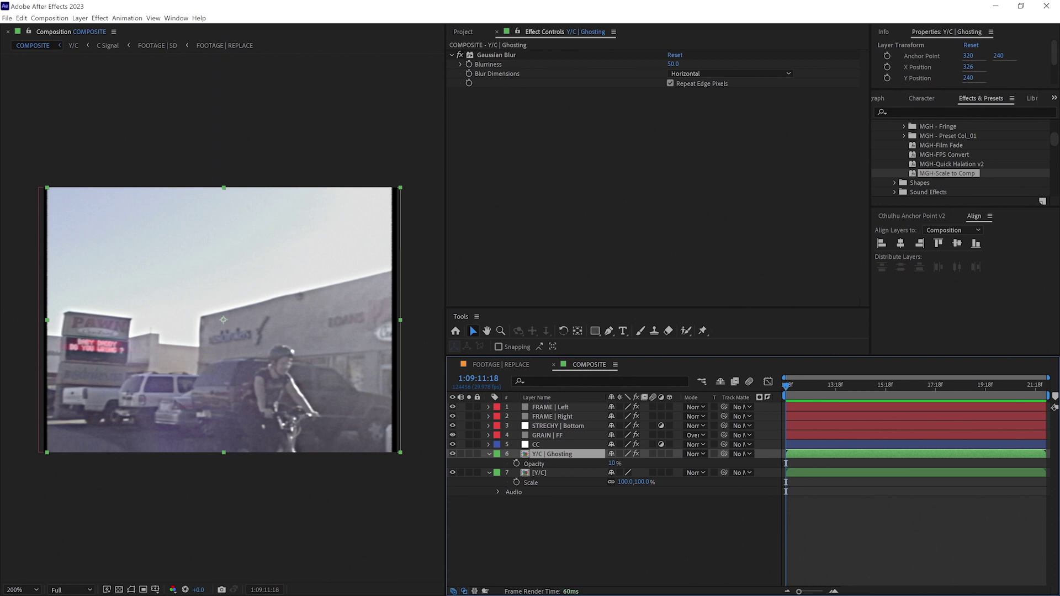
pyautogui.press('F2')
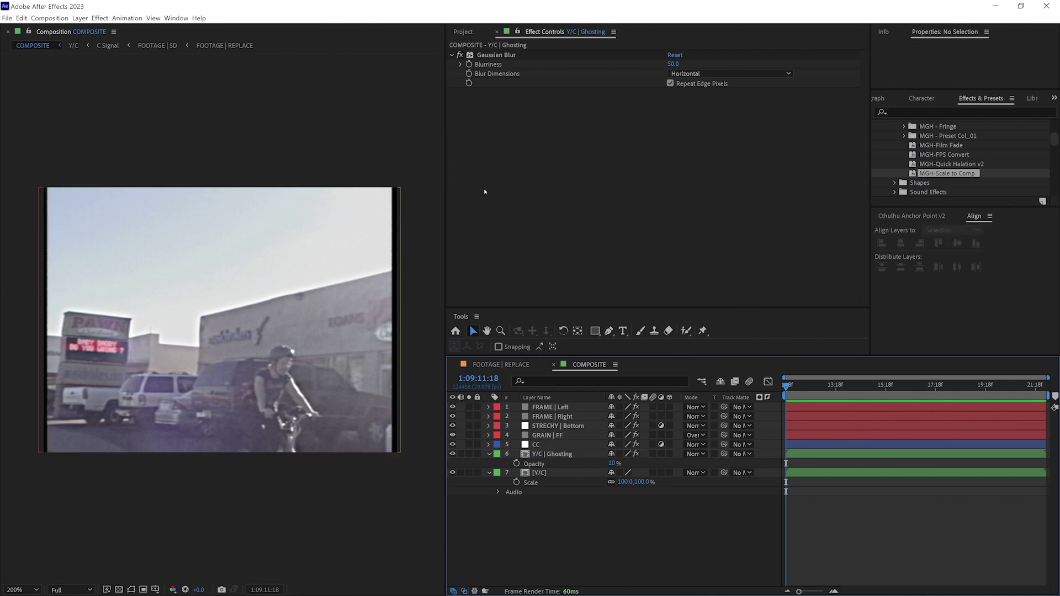
# - Place Adjustment Layer 1 above Y/C | Ghosting as an adjustment layer named 'TAPE WOBBLE | FF'
pyautogui.click(472, 32)
pyautogui.scroll(-3, 523, 254)
pyautogui.click(523, 289)
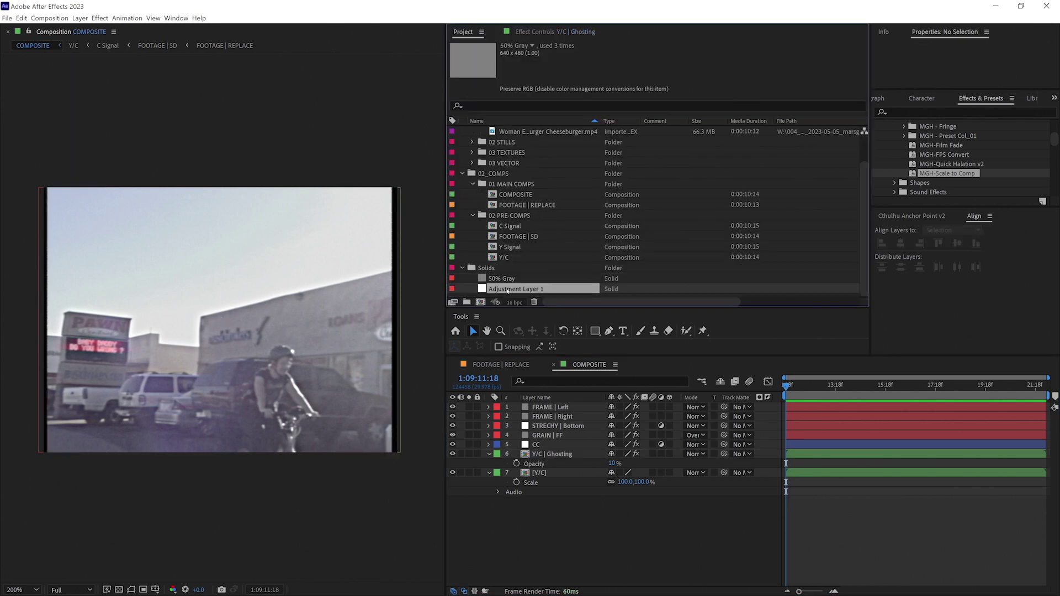
pyautogui.moveTo(522, 290); pyautogui.dragTo(561, 456)
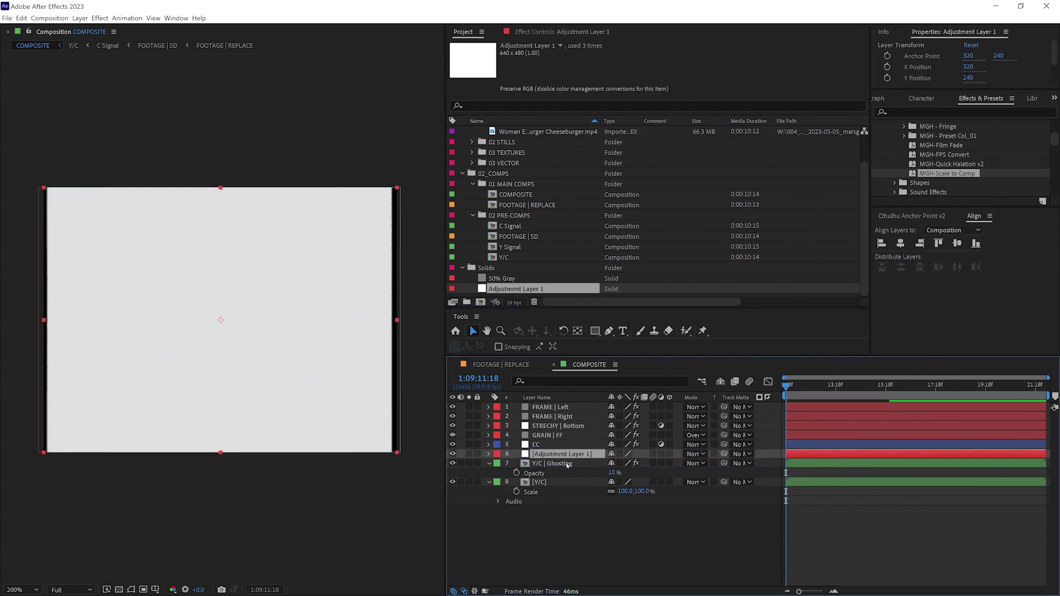
pyautogui.click(661, 454)
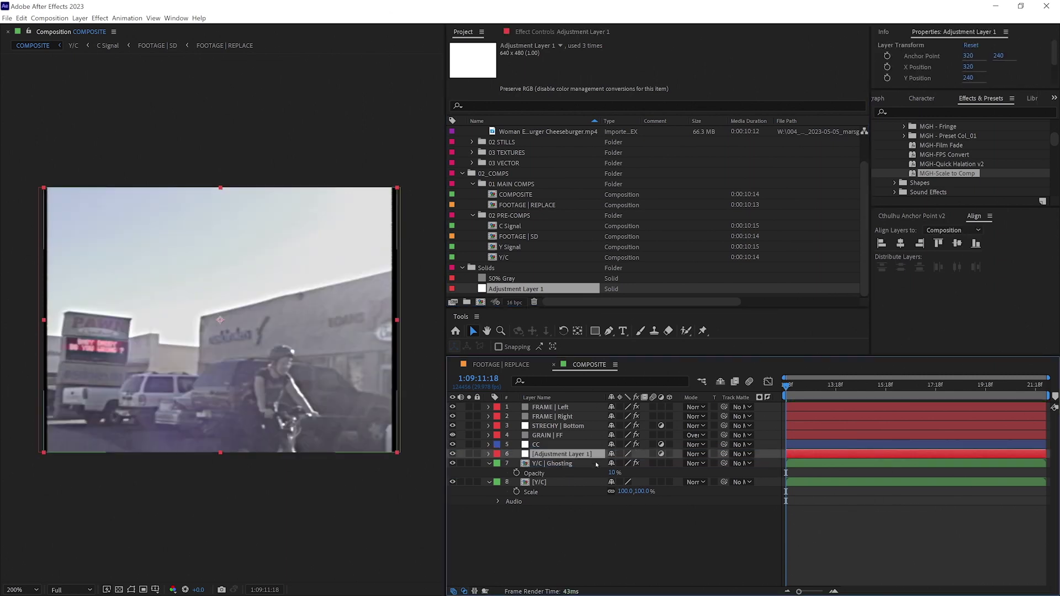
pyautogui.press('Return')
pyautogui.write('TAPE')
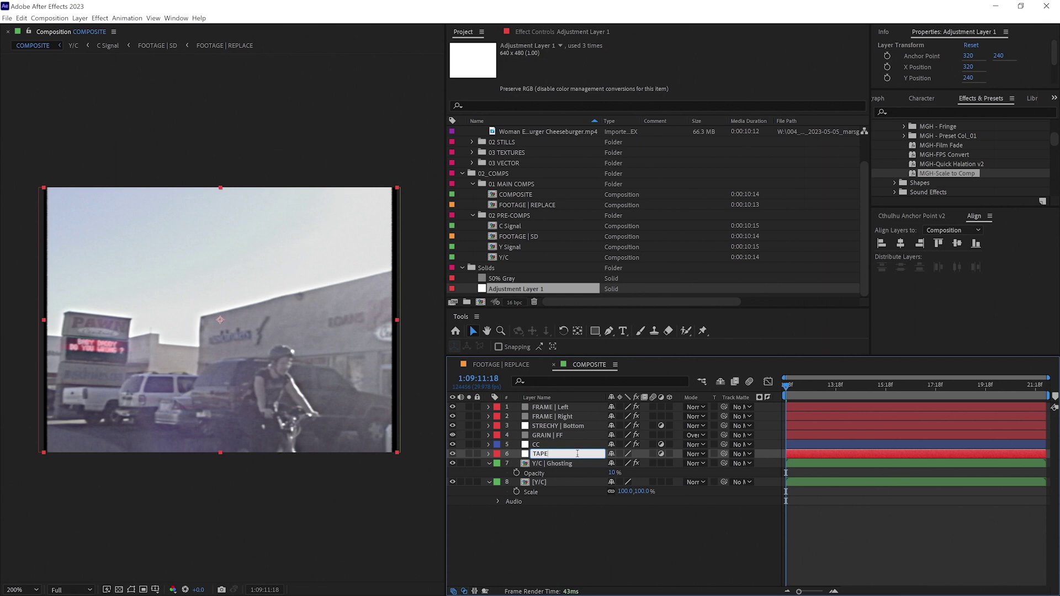
pyautogui.write(' WOBBLE | FF')
pyautogui.press('Return')
pyautogui.hotkey('ctrl', 'space')
# - Apply Wave Warp to TAPE WOBBLE | FF as Smooth Noise with height 2 and width 500
pyautogui.write('wave')
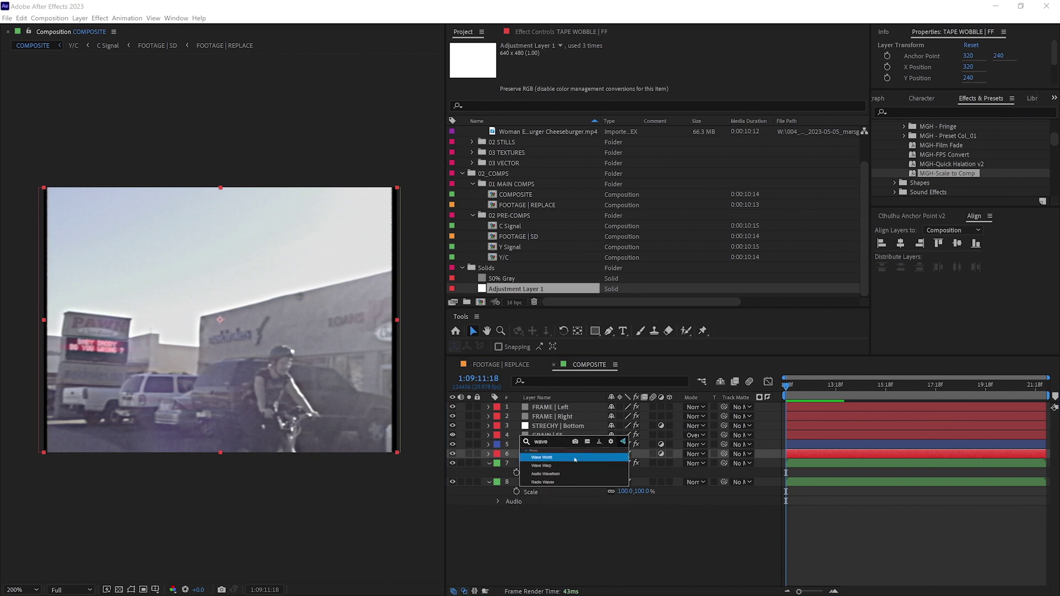
pyautogui.press('Down')
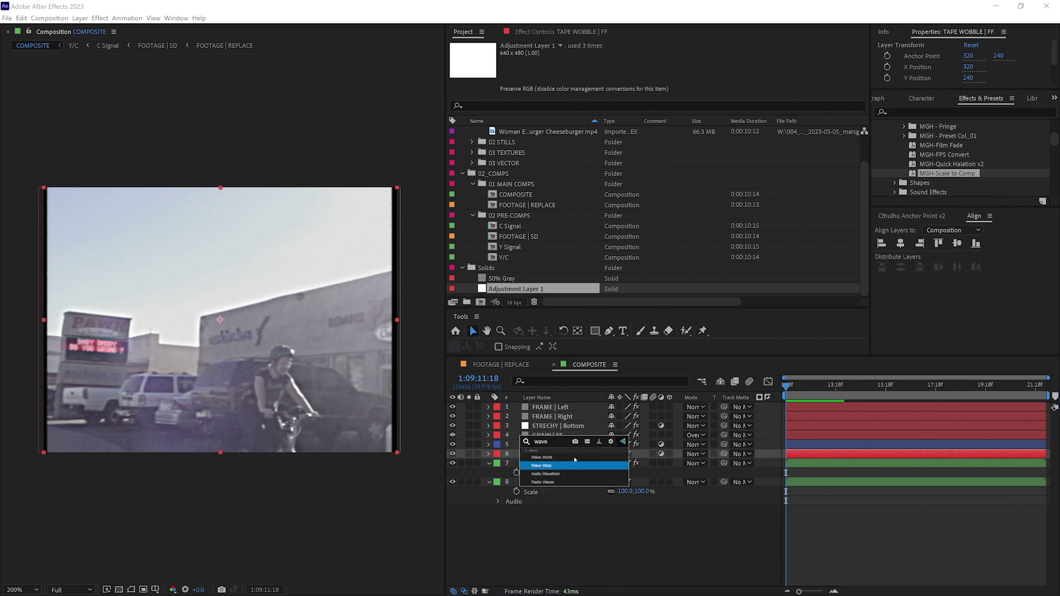
pyautogui.press('Return')
pyautogui.click(712, 64)
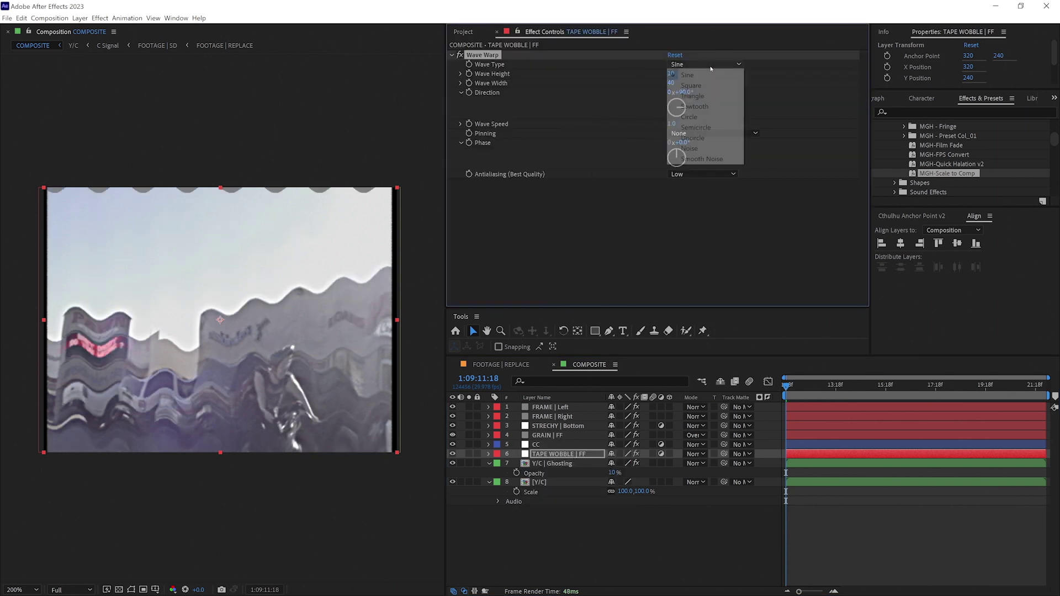
pyautogui.click(701, 159)
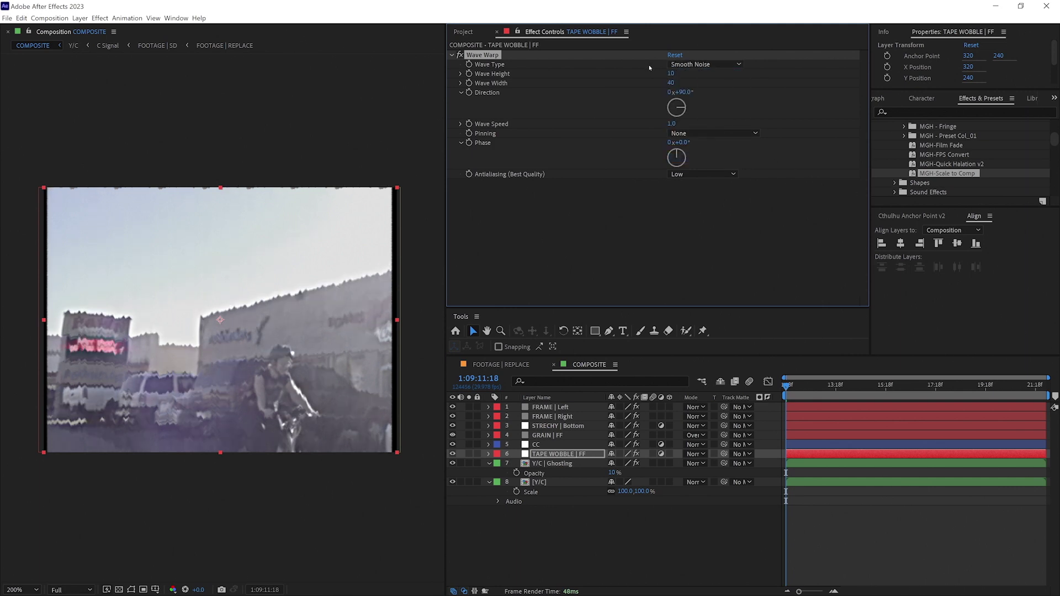
pyautogui.click(670, 73)
pyautogui.write('2')
pyautogui.press('Return')
pyautogui.press('Tab')
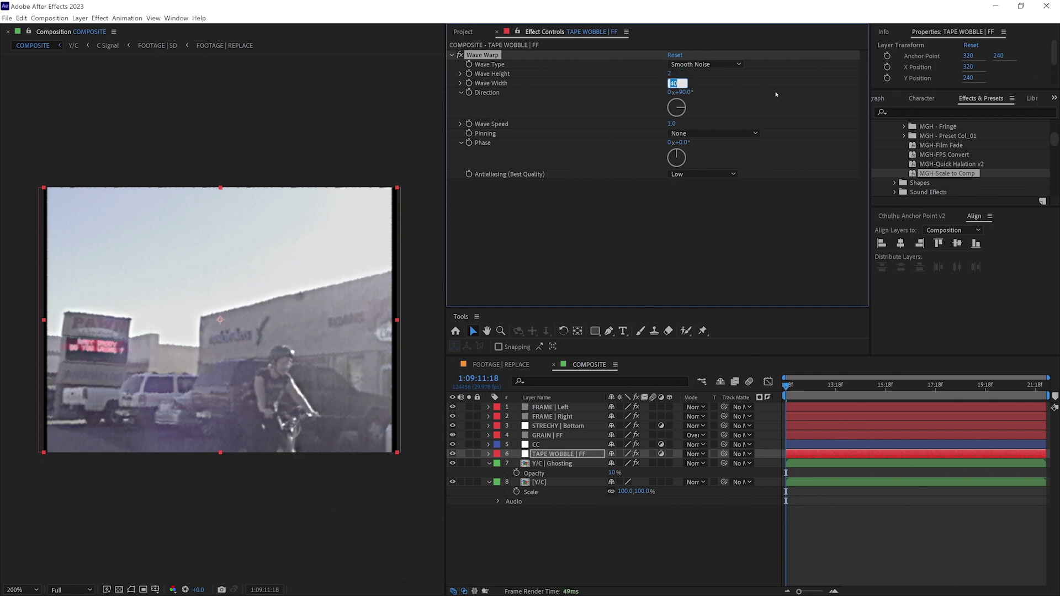
pyautogui.write('500')
pyautogui.press('Return')
# - Pin all edges, set antialiasing to High and direction to 0°, then preview the wobble
pyautogui.click(712, 133)
pyautogui.click(687, 149)
pyautogui.click(702, 173)
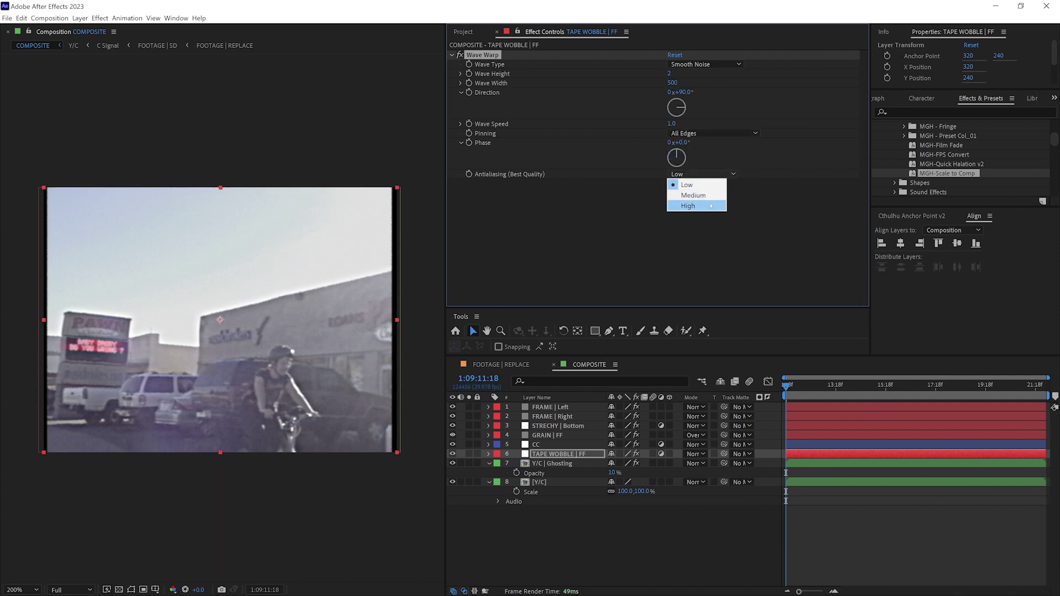
pyautogui.click(681, 205)
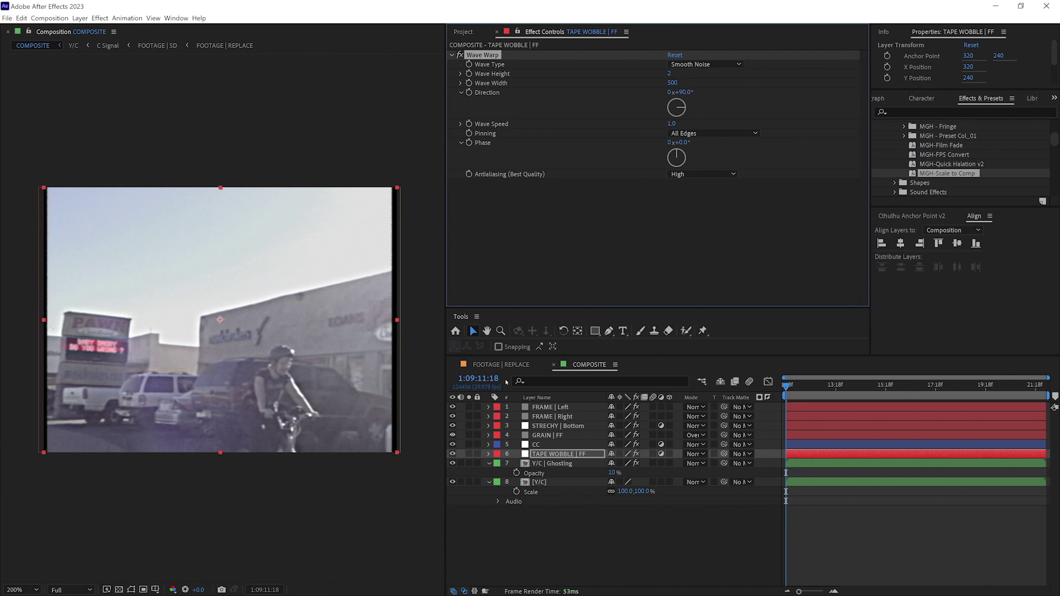
pyautogui.click(681, 92)
pyautogui.write('0')
pyautogui.press('Return')
pyautogui.press('space')
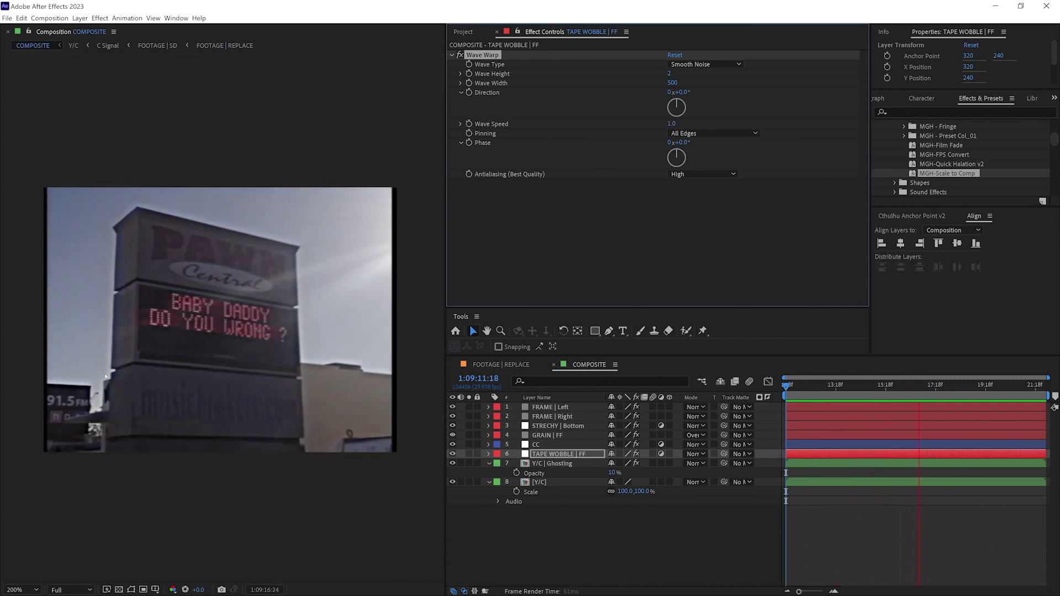
pyautogui.click(591, 518)
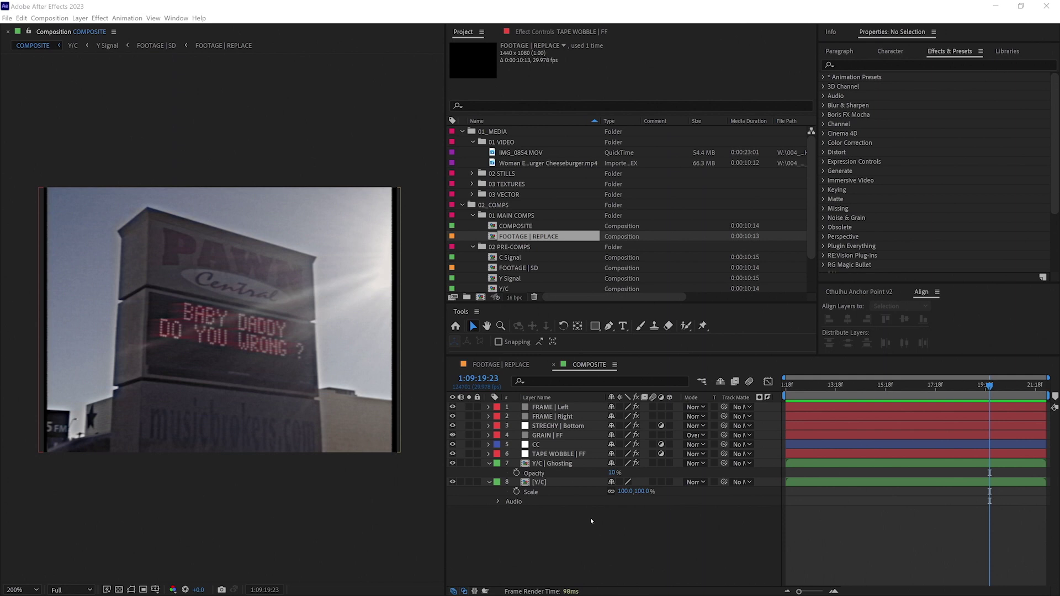
# - Add Grid to the [Y/C] layer, sized by Width & Height Sliders with width 3000
pyautogui.click(571, 482)
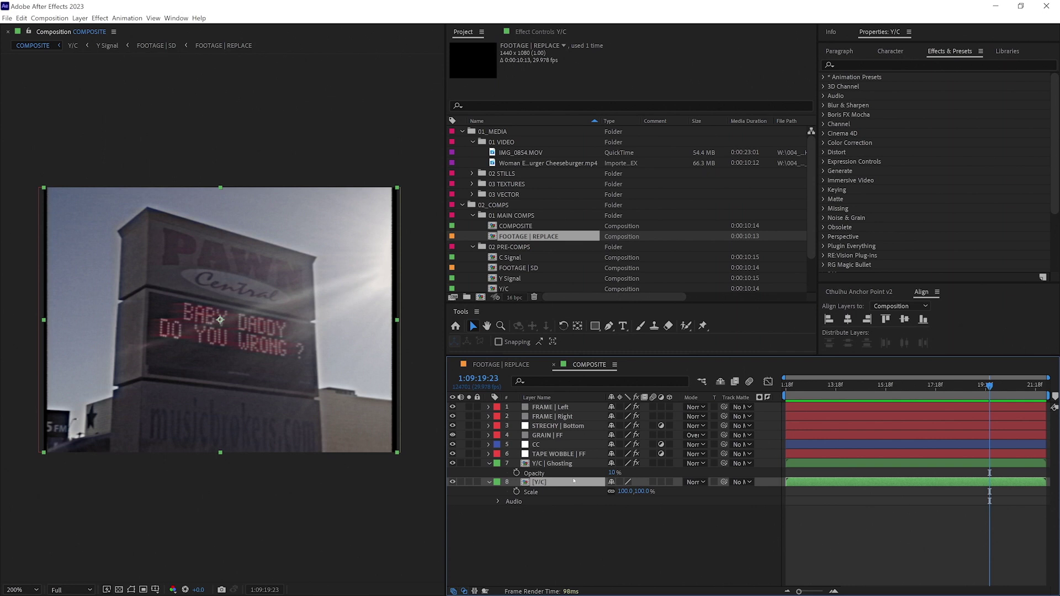
pyautogui.hotkey('ctrl', 'space')
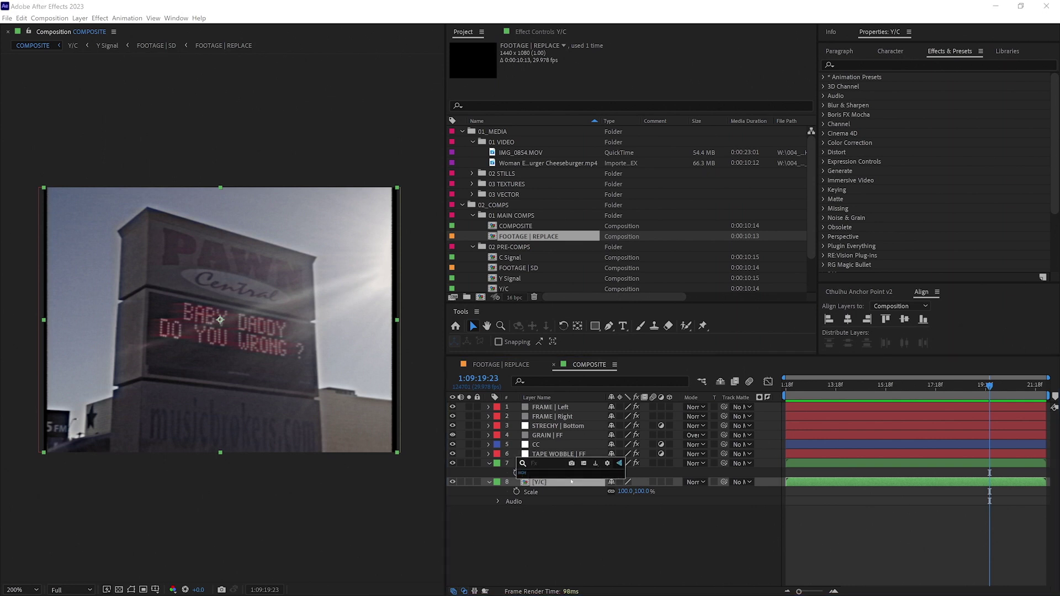
pyautogui.write('grid')
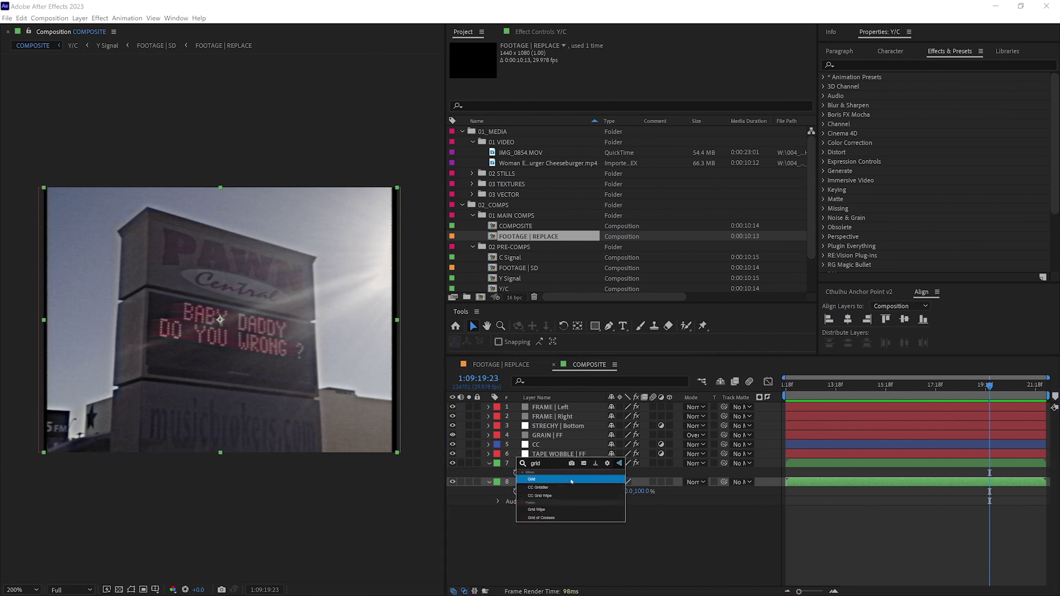
pyautogui.click(571, 480)
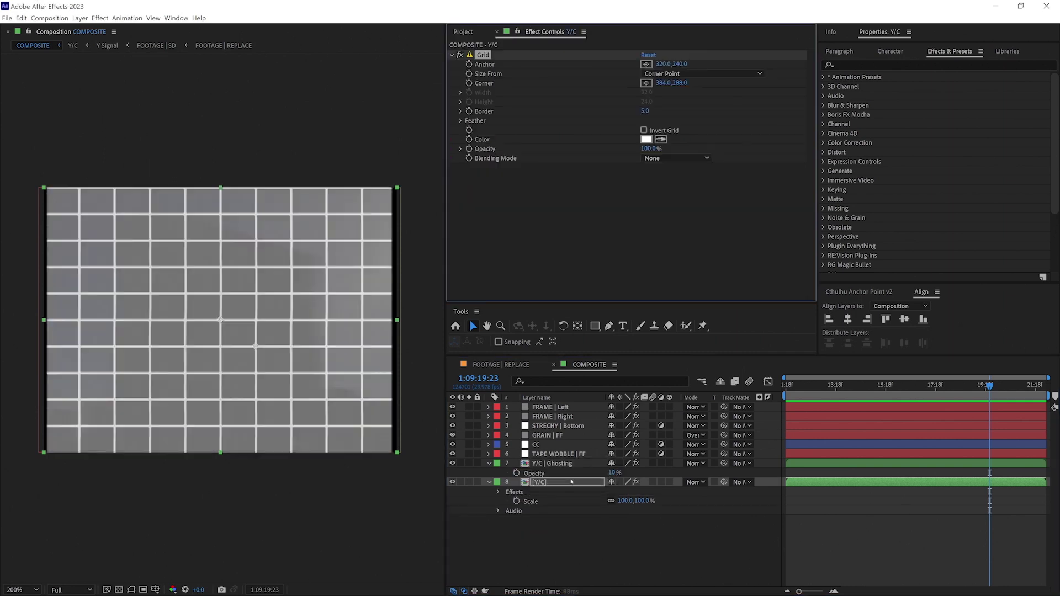
pyautogui.click(668, 73)
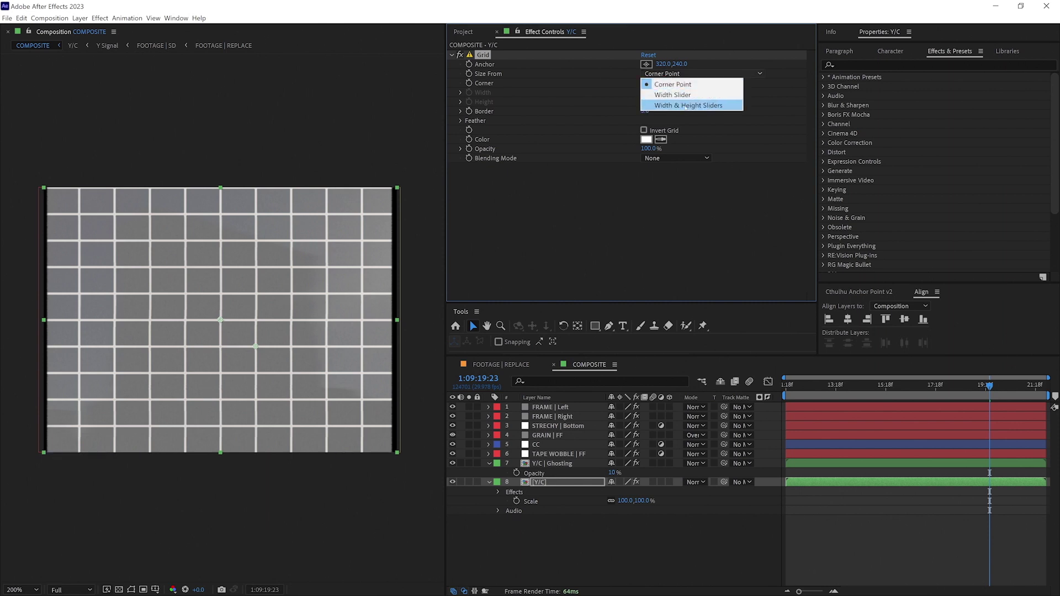
pyautogui.click(687, 105)
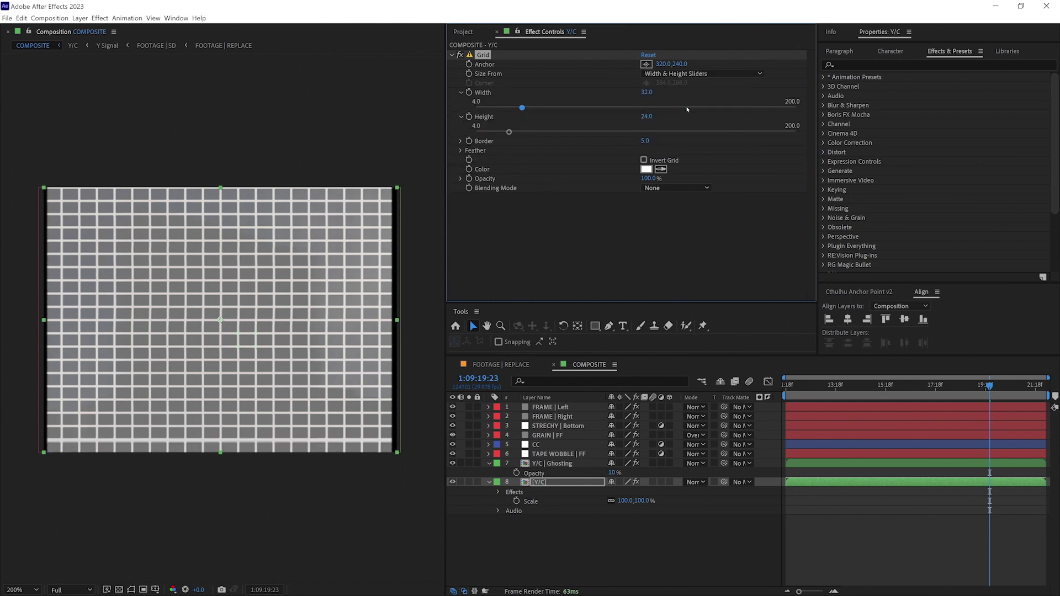
pyautogui.moveTo(650, 94); pyautogui.dragTo(648, 95)
pyautogui.click(647, 94)
pyautogui.write('3000')
pyautogui.press('Return')
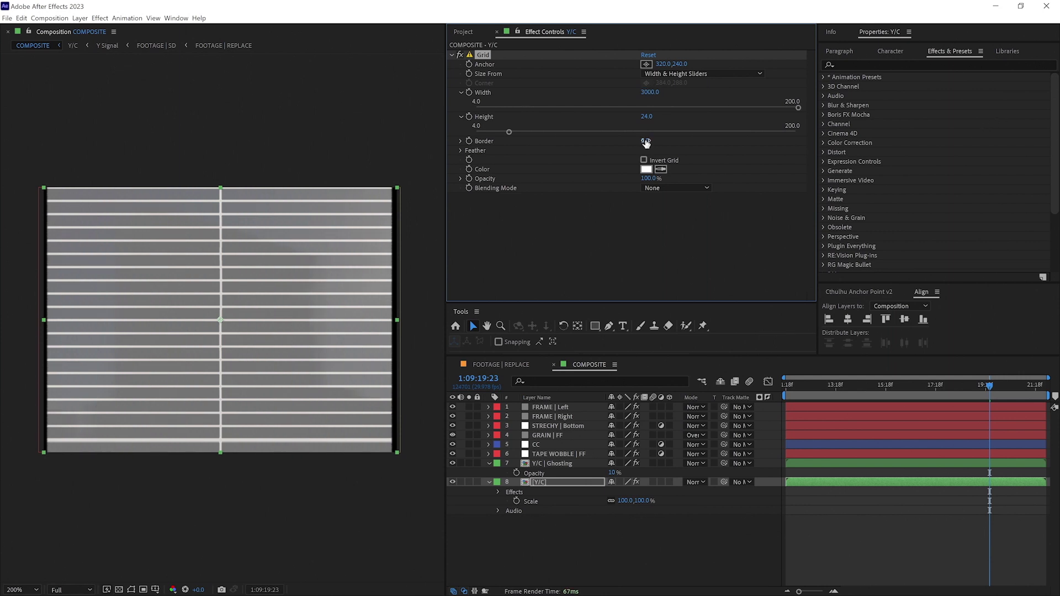
# - Set the grid height to 2 and border thickness to 1
pyautogui.click(646, 117)
pyautogui.write('2')
pyautogui.press('Return')
pyautogui.click(646, 141)
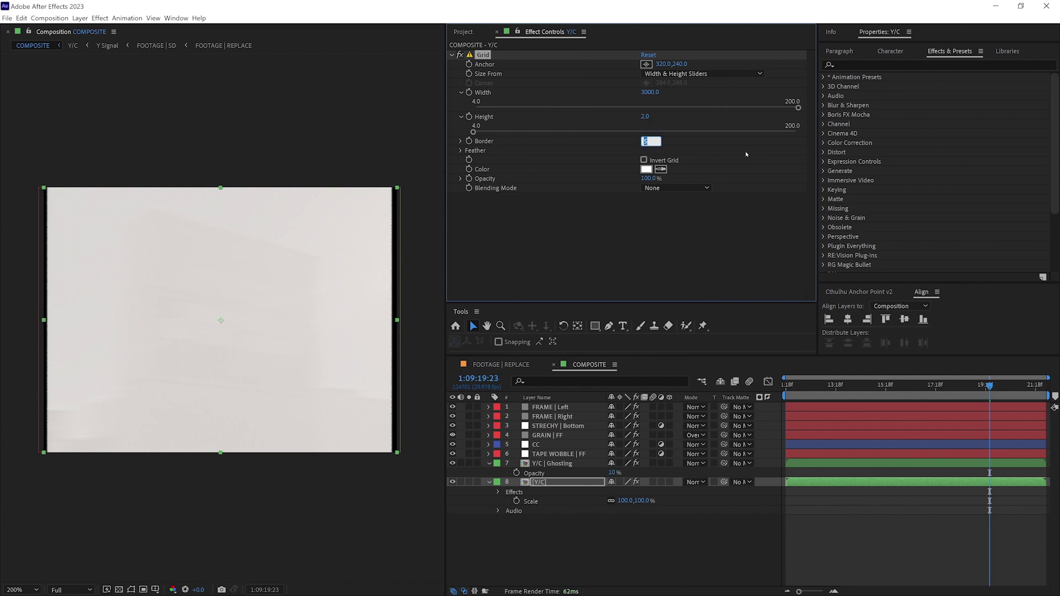
pyautogui.write('1')
pyautogui.press('Return')
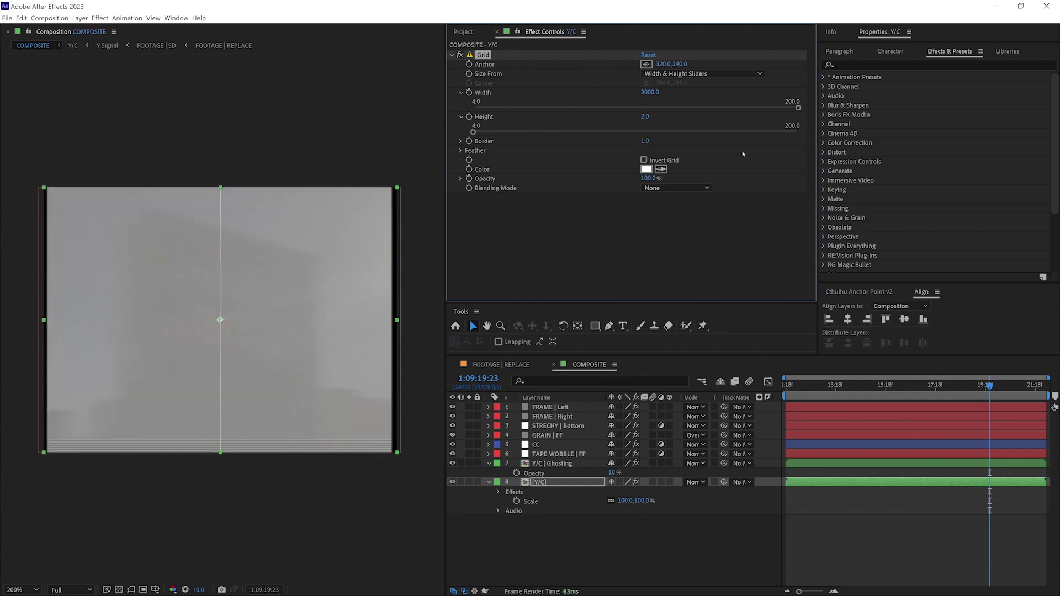
# - Set the grid anchor X to 0, blend as Stencil Alpha, and duplicate the [Y/C] layer
pyautogui.click(661, 65)
pyautogui.write('0')
pyautogui.press('Return')
pyautogui.moveTo(661, 64); pyautogui.dragTo(637, 70)
pyautogui.hotkey('ctrl', 'z')
pyautogui.click(676, 188)
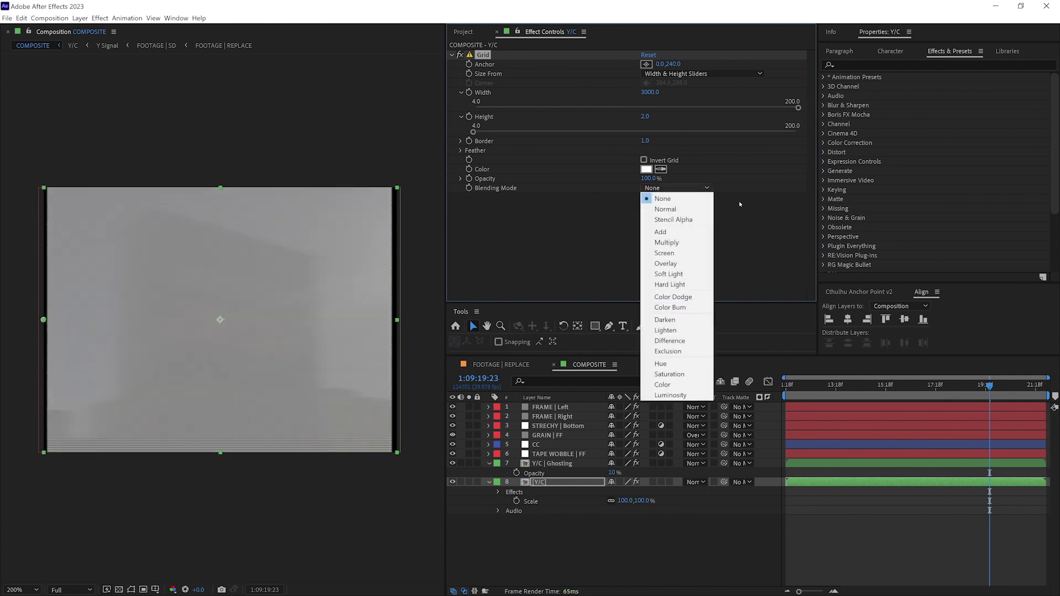
pyautogui.click(676, 219)
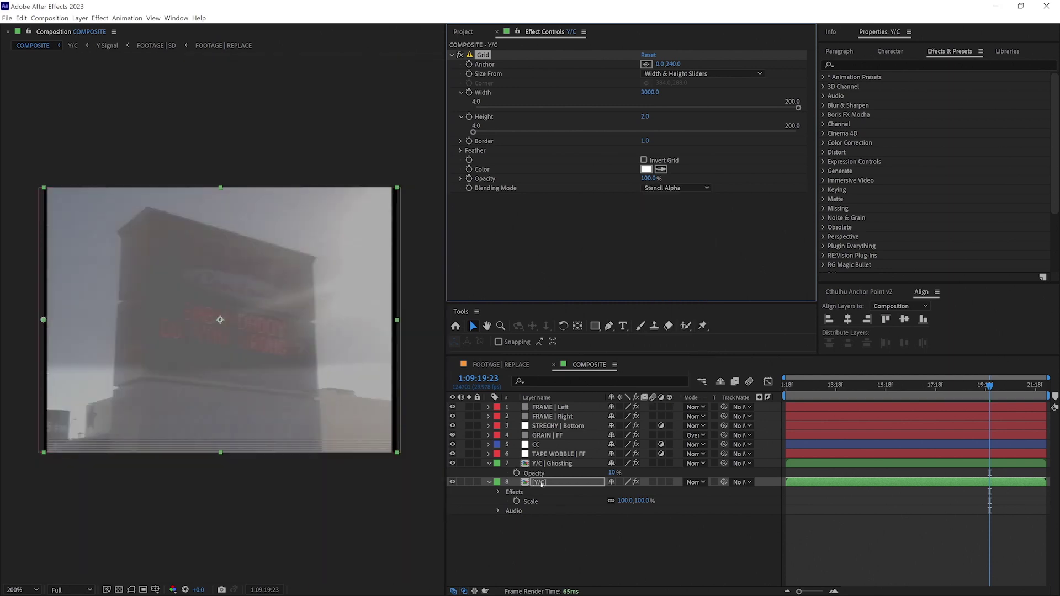
pyautogui.click(561, 483)
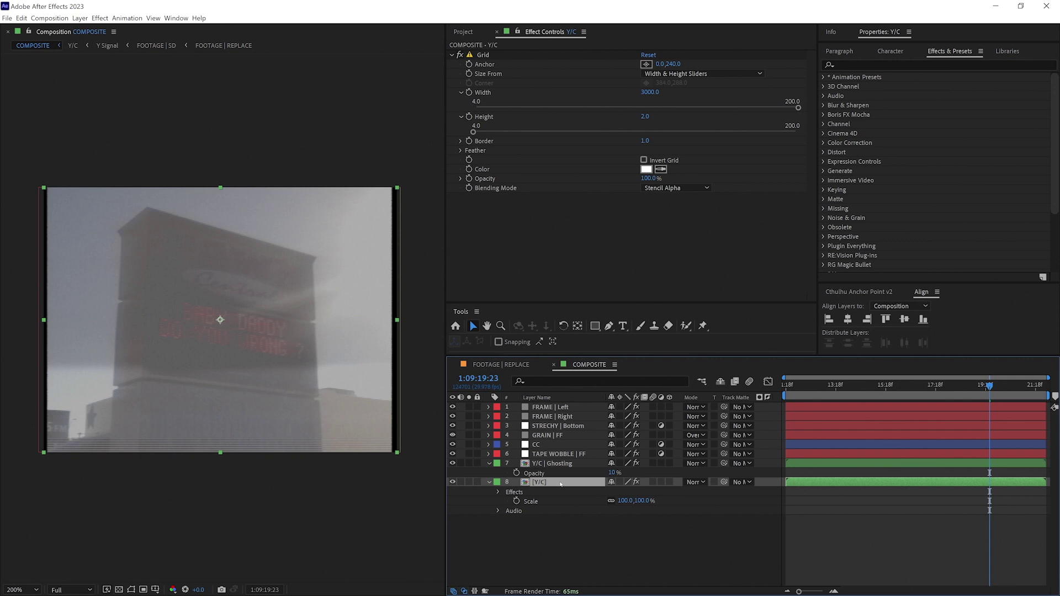
pyautogui.hotkey('ctrl', 'd')
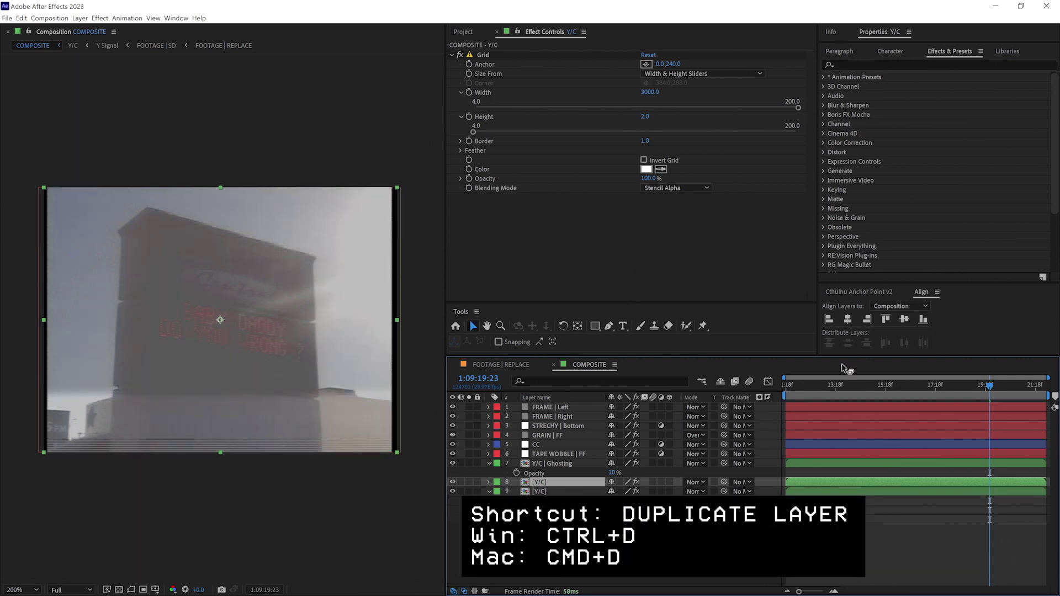
# - Shift the duplicated [Y/C] layer 9 one frame later in the timeline
pyautogui.press('Home')
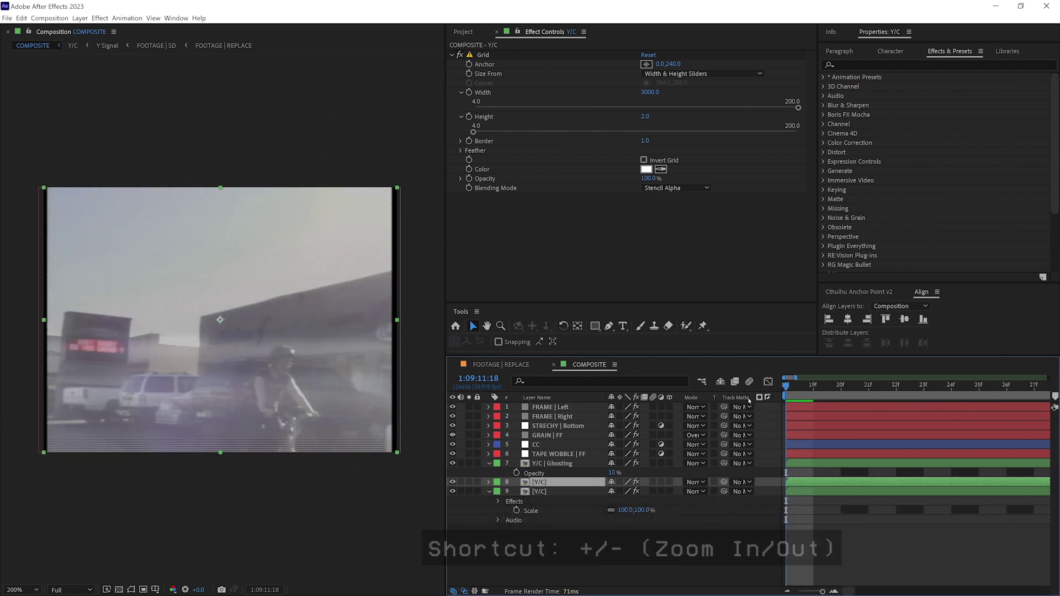
pyautogui.click(548, 493)
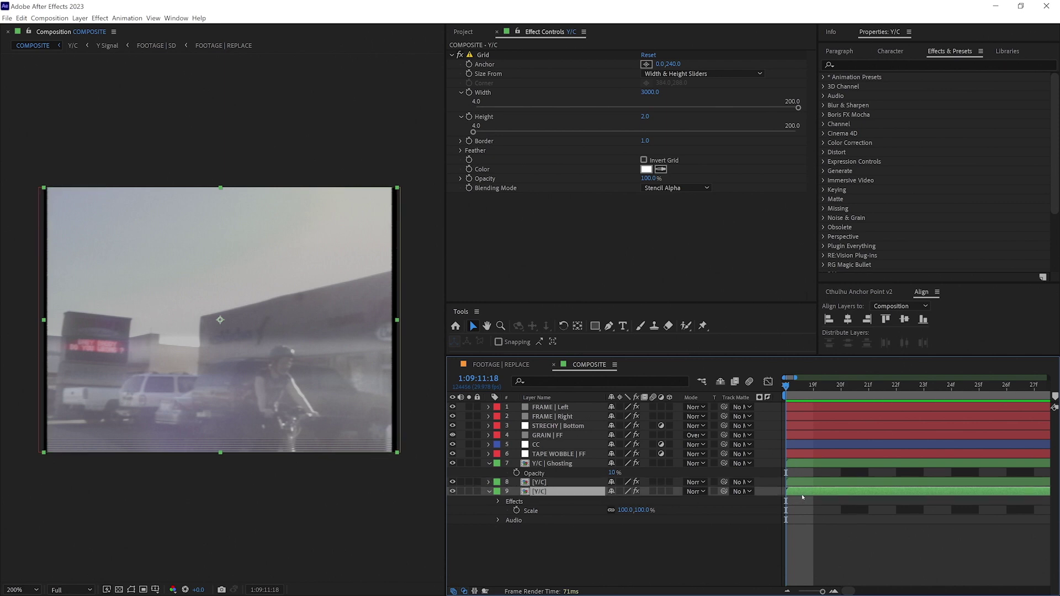
pyautogui.moveTo(810, 496); pyautogui.dragTo(821, 496)
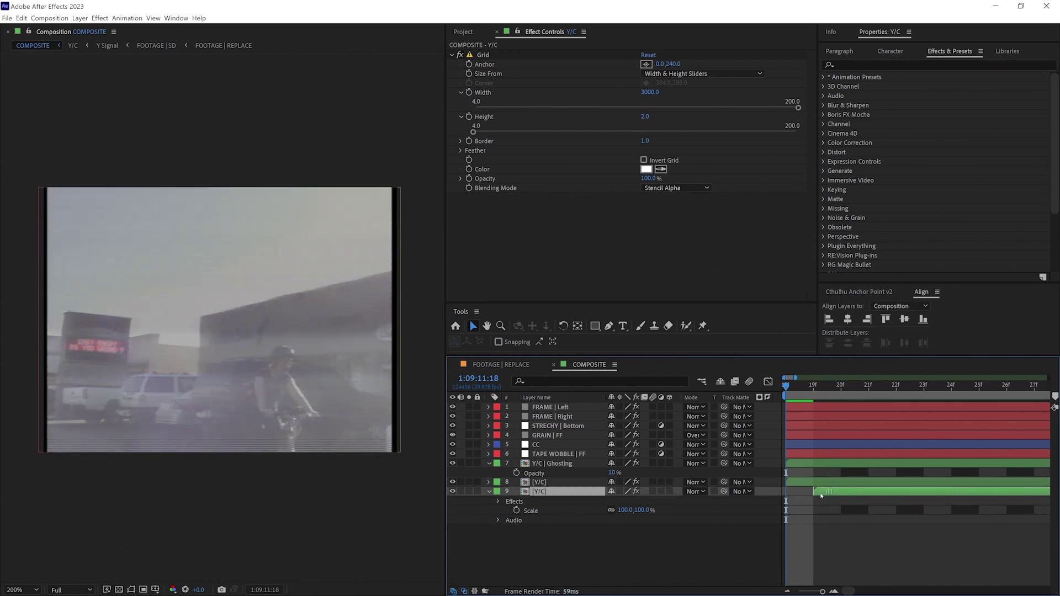
pyautogui.moveTo(798, 403); pyautogui.dragTo(820, 403)
pyautogui.press('-')
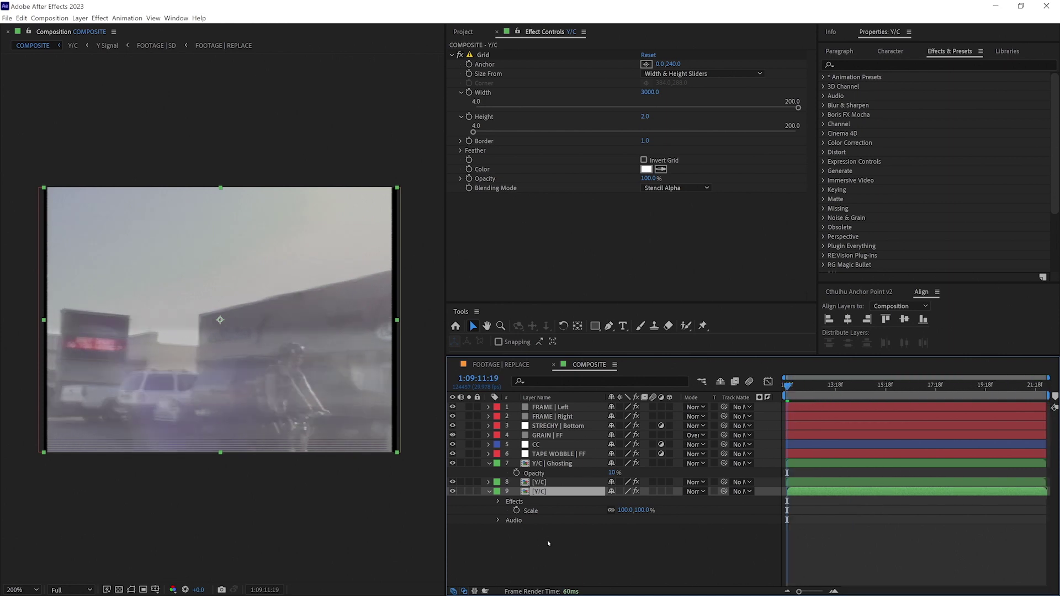
# - Duplicate layer 9 into a third [Y/C] copy, delete its Grid effect, and play the comp
pyautogui.click(548, 543)
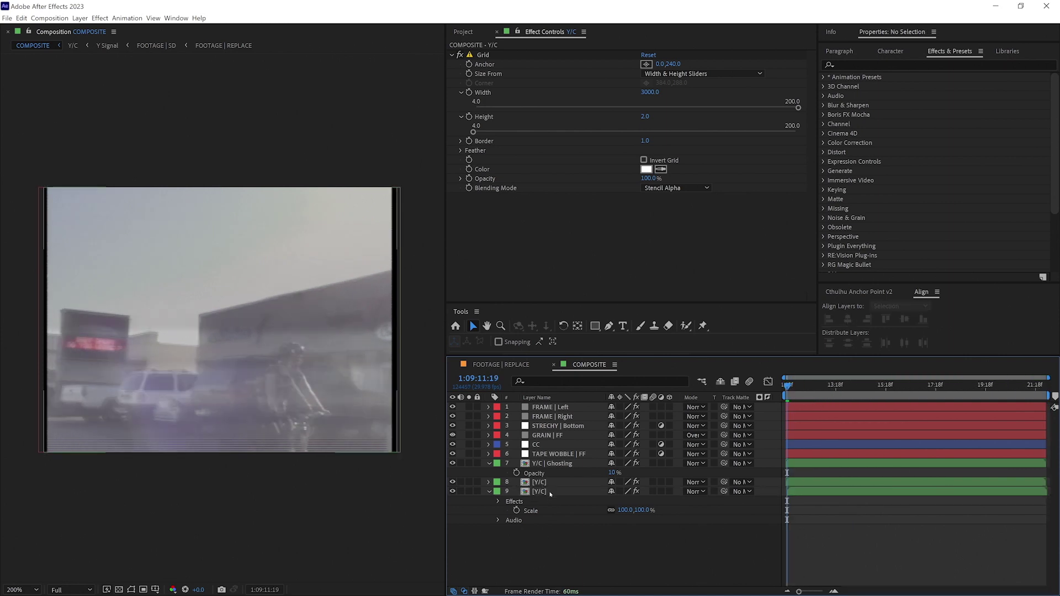
pyautogui.click(550, 491)
pyautogui.hotkey('ctrl', 'd')
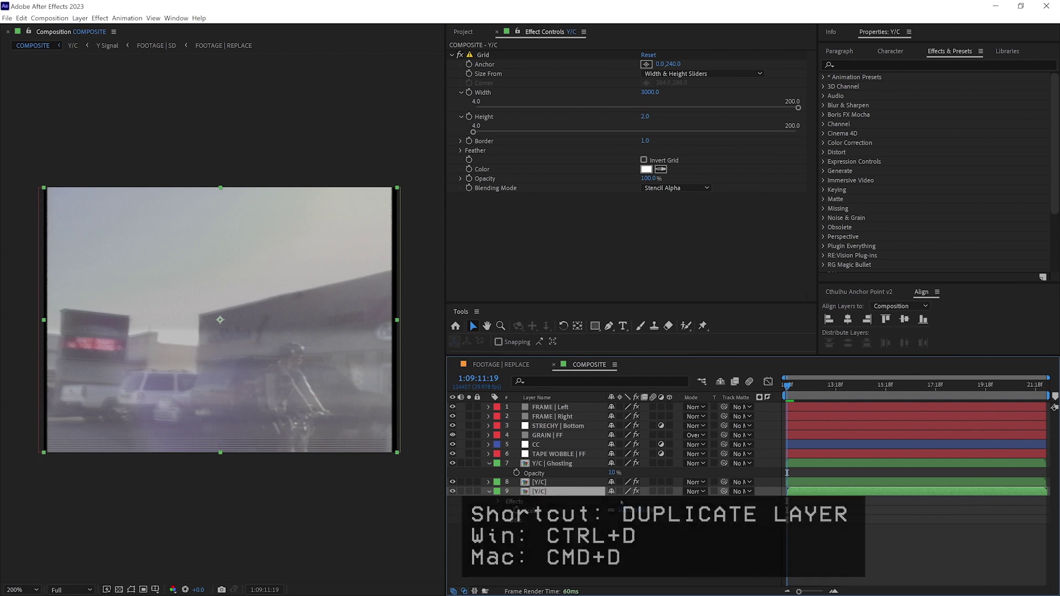
pyautogui.click(549, 502)
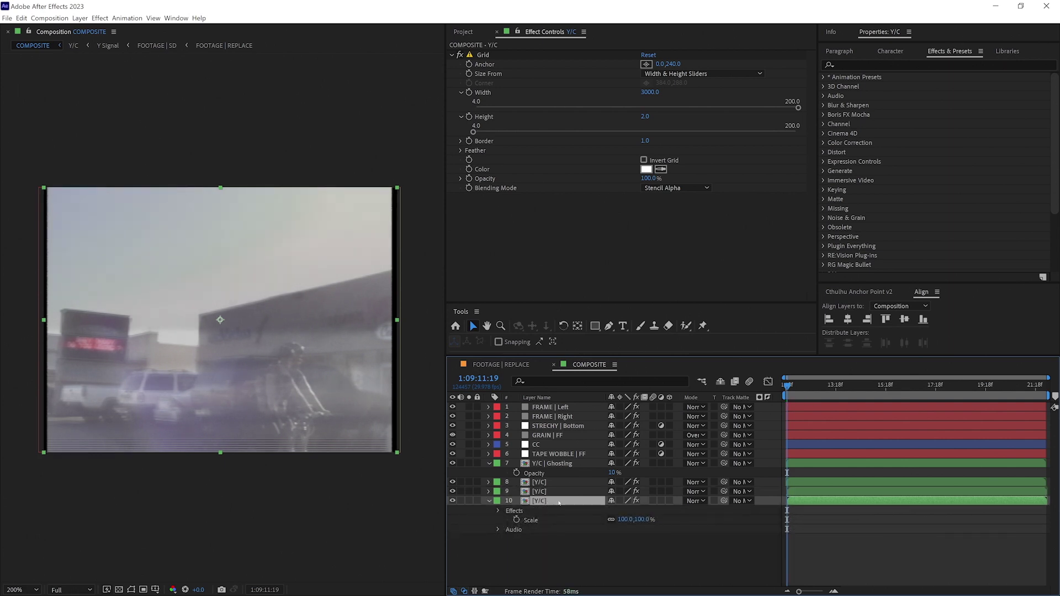
pyautogui.click(485, 55)
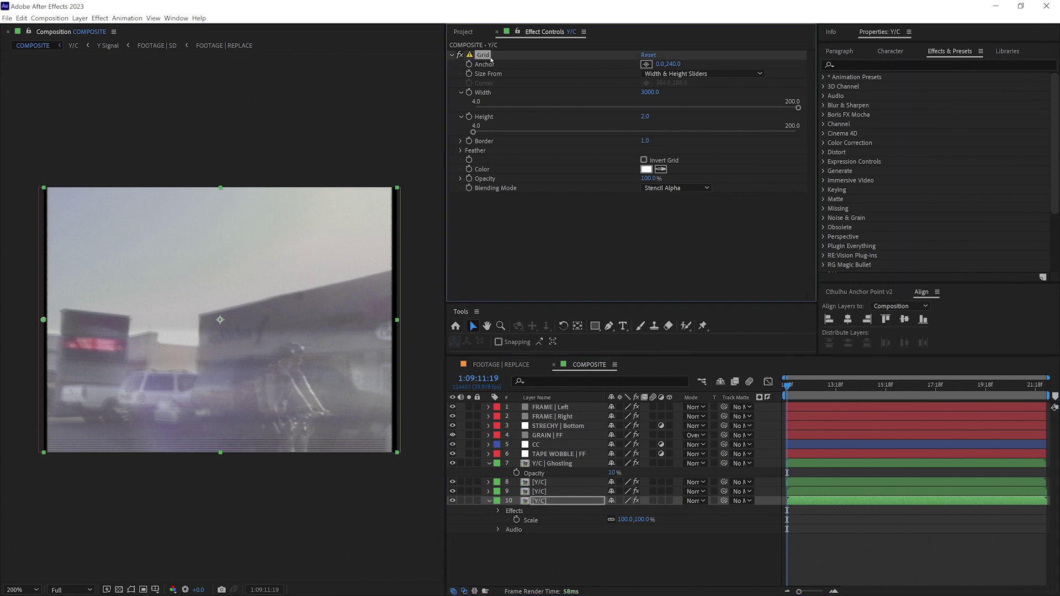
pyautogui.press('Delete')
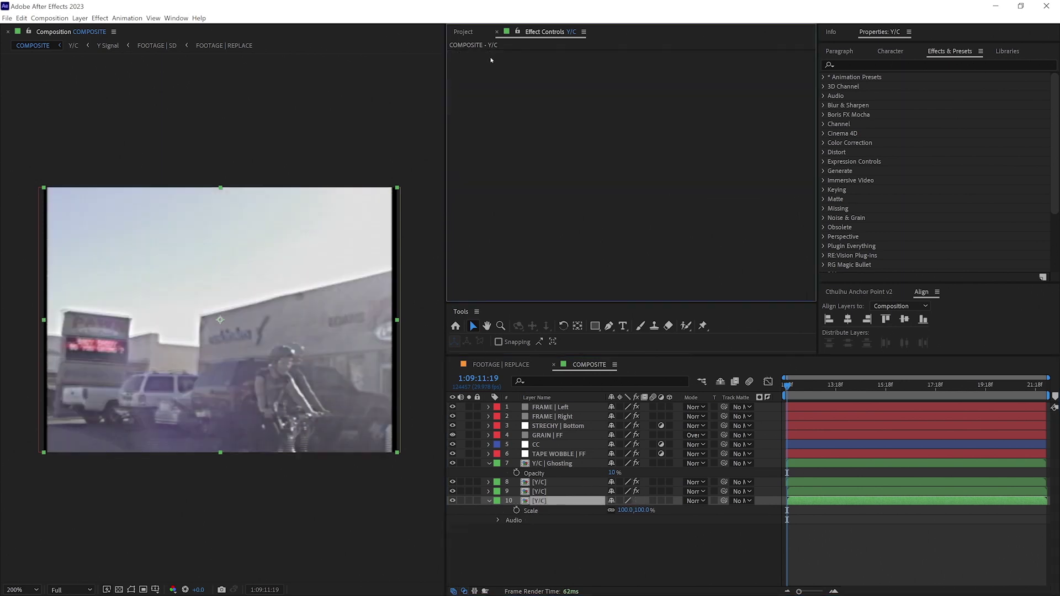
pyautogui.press('space')
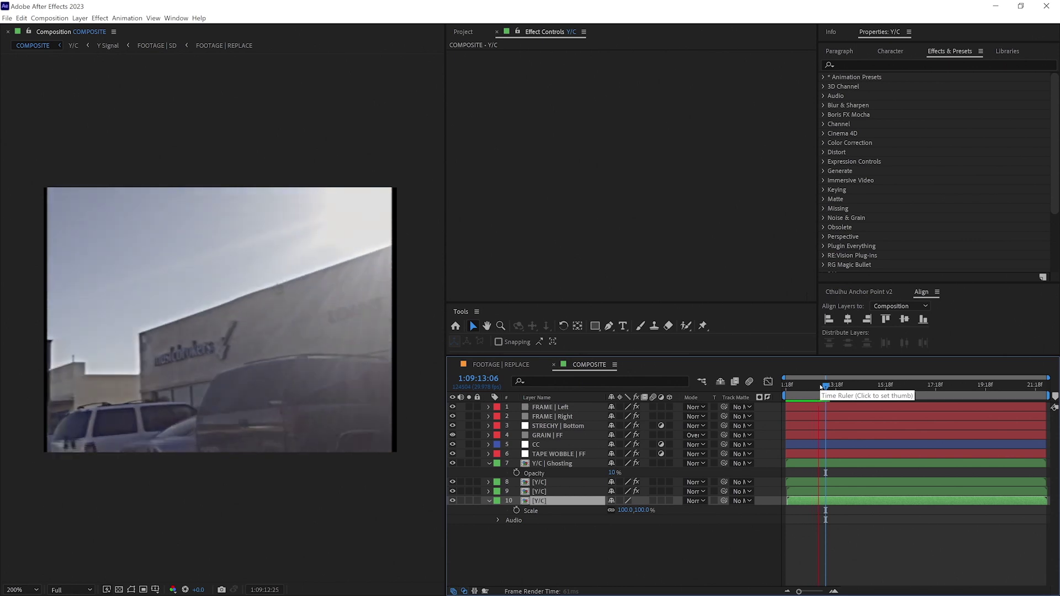